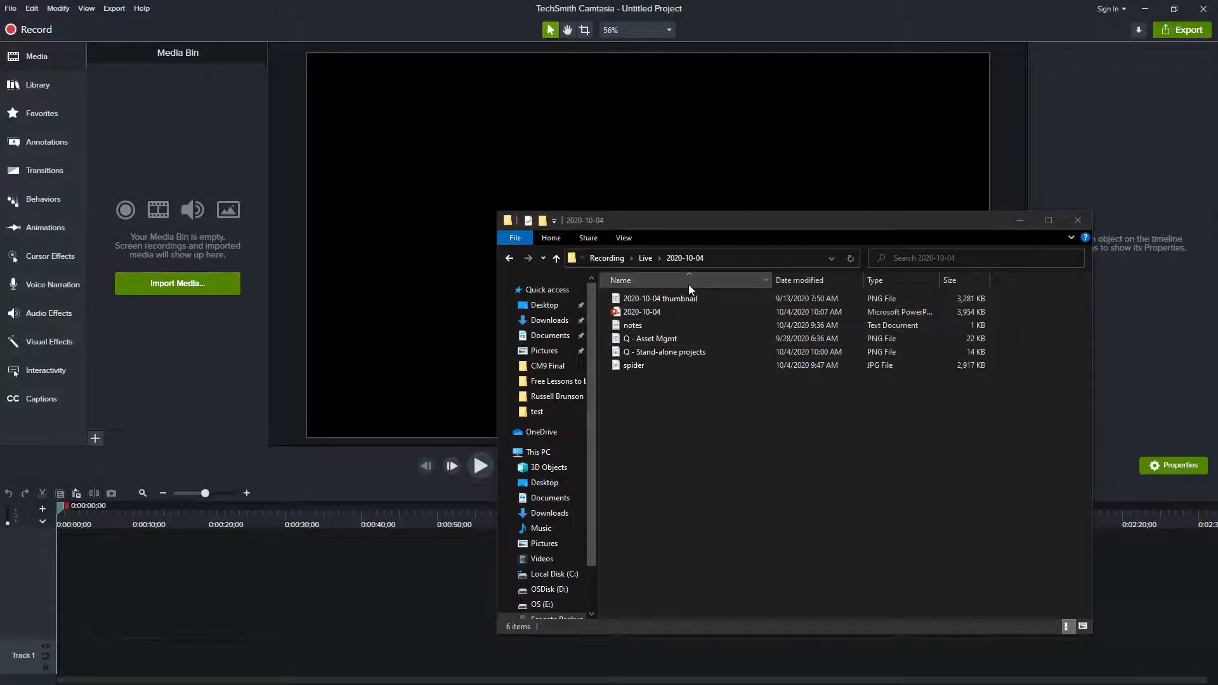
# Step: Locate the SprayPaintStencil zip in the 2020-09-27 folder under Live and cut it
pyautogui.click(645, 259)
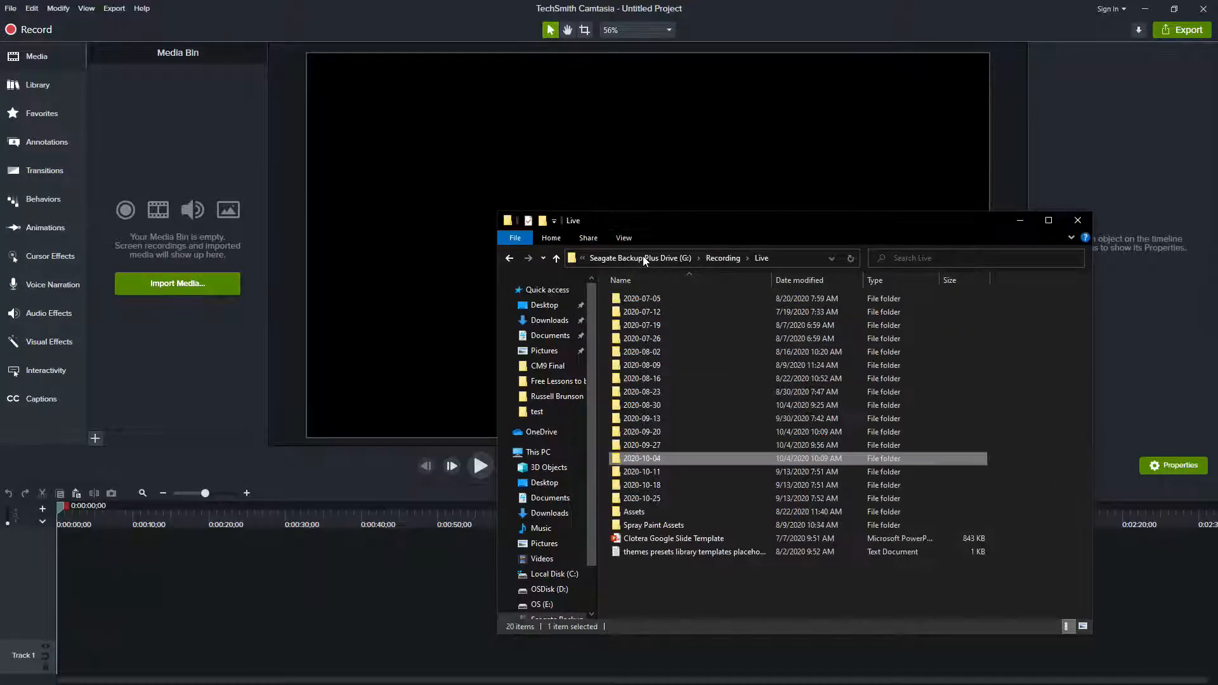
pyautogui.click(653, 446)
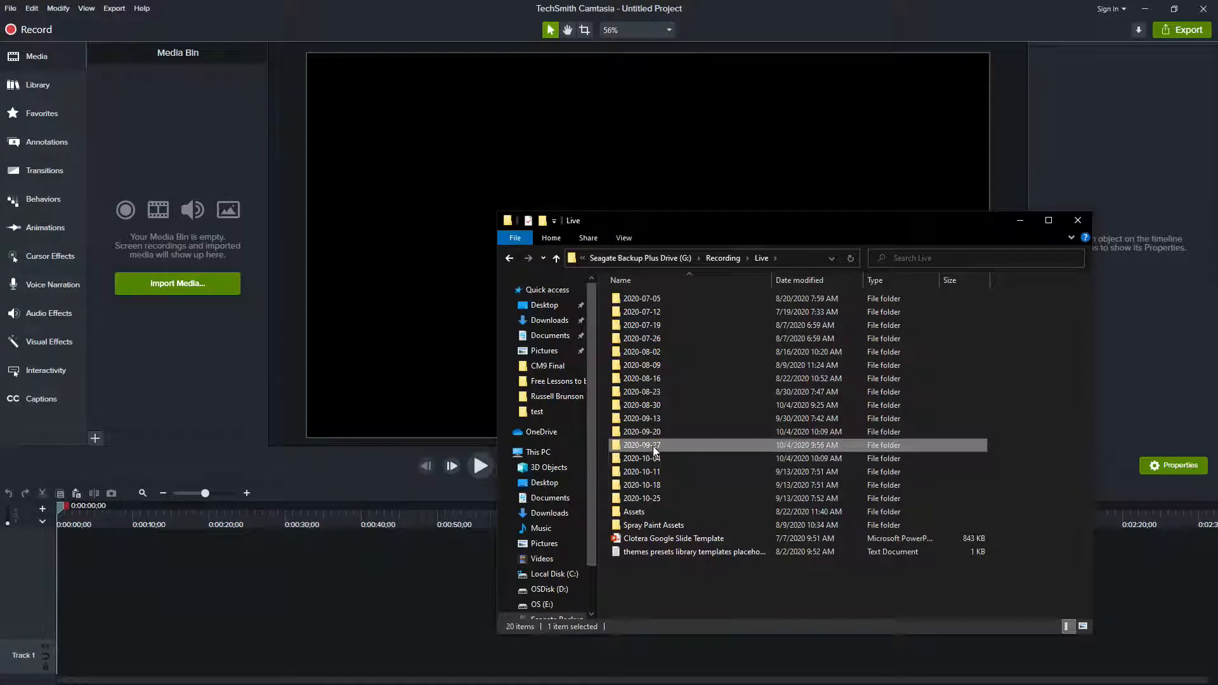
pyautogui.doubleClick(653, 432)
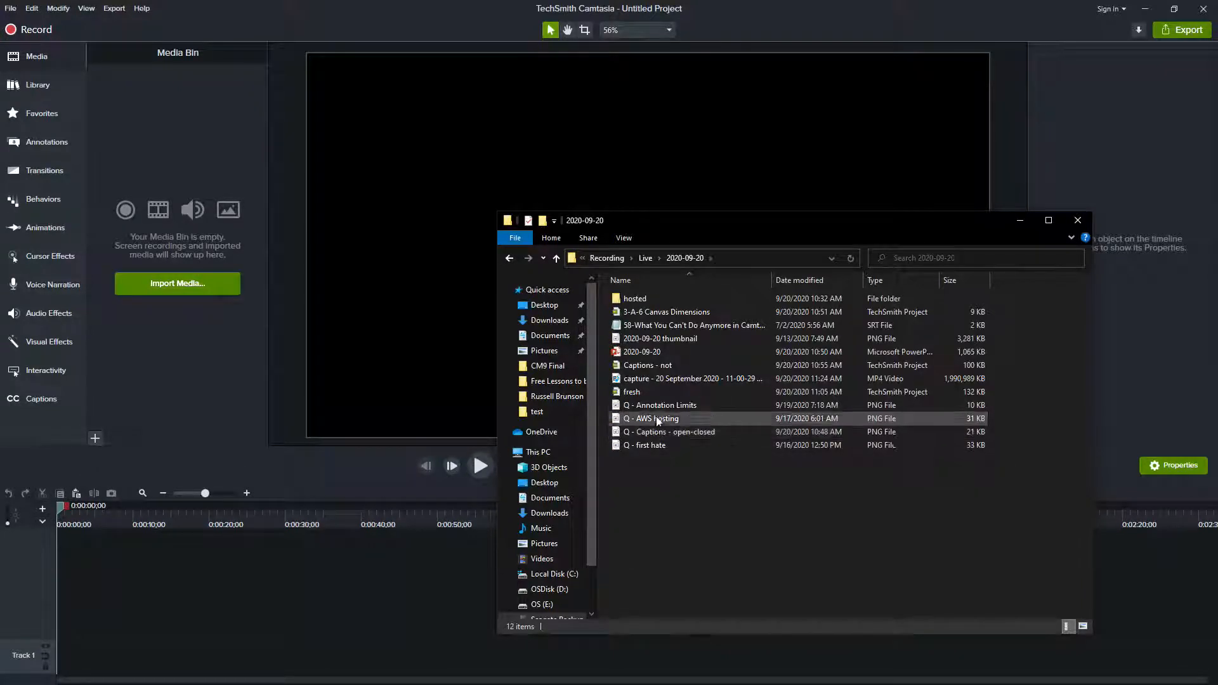
pyautogui.click(644, 257)
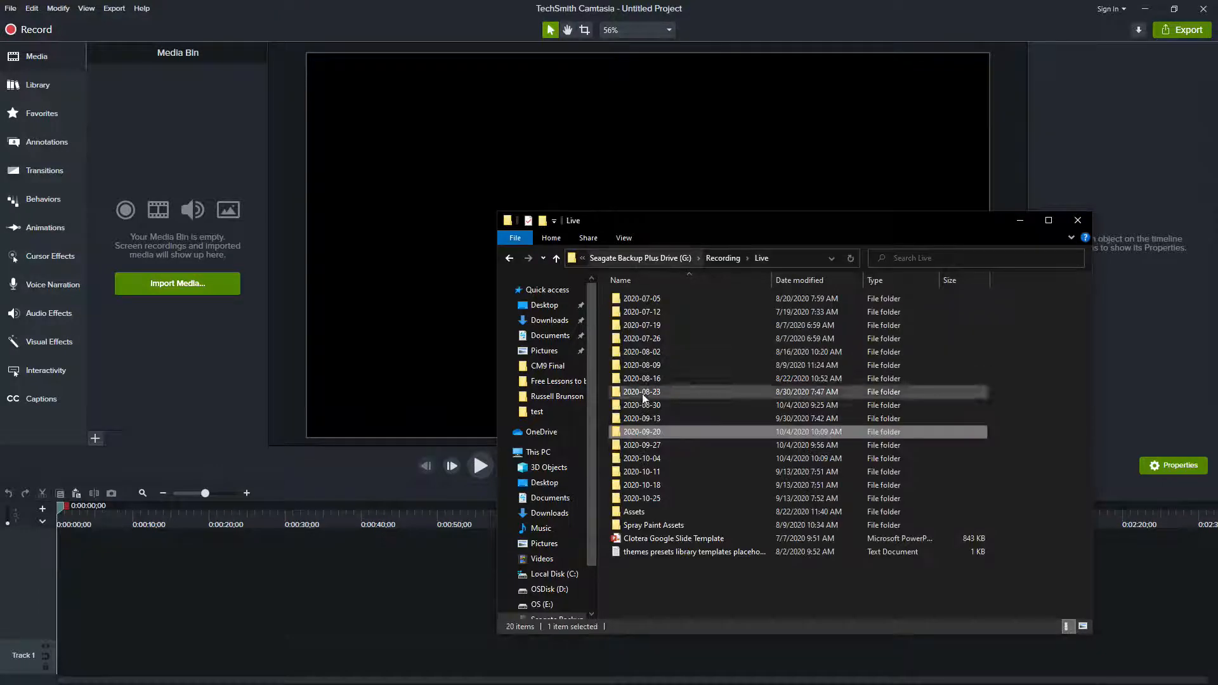
pyautogui.doubleClick(652, 444)
pyautogui.click(647, 352)
pyautogui.rightClick(647, 351)
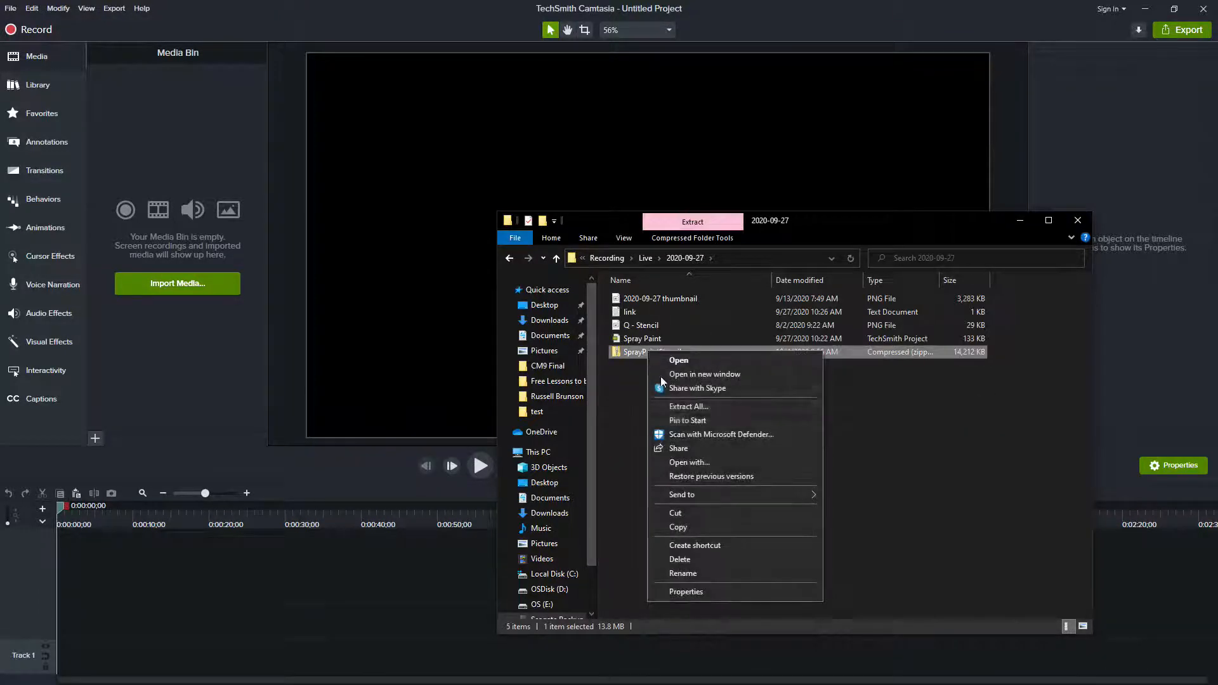
pyautogui.click(702, 512)
# Step: Paste the SprayPaintStencil zip into the 2020-10-04 folder under Live
pyautogui.click(514, 258)
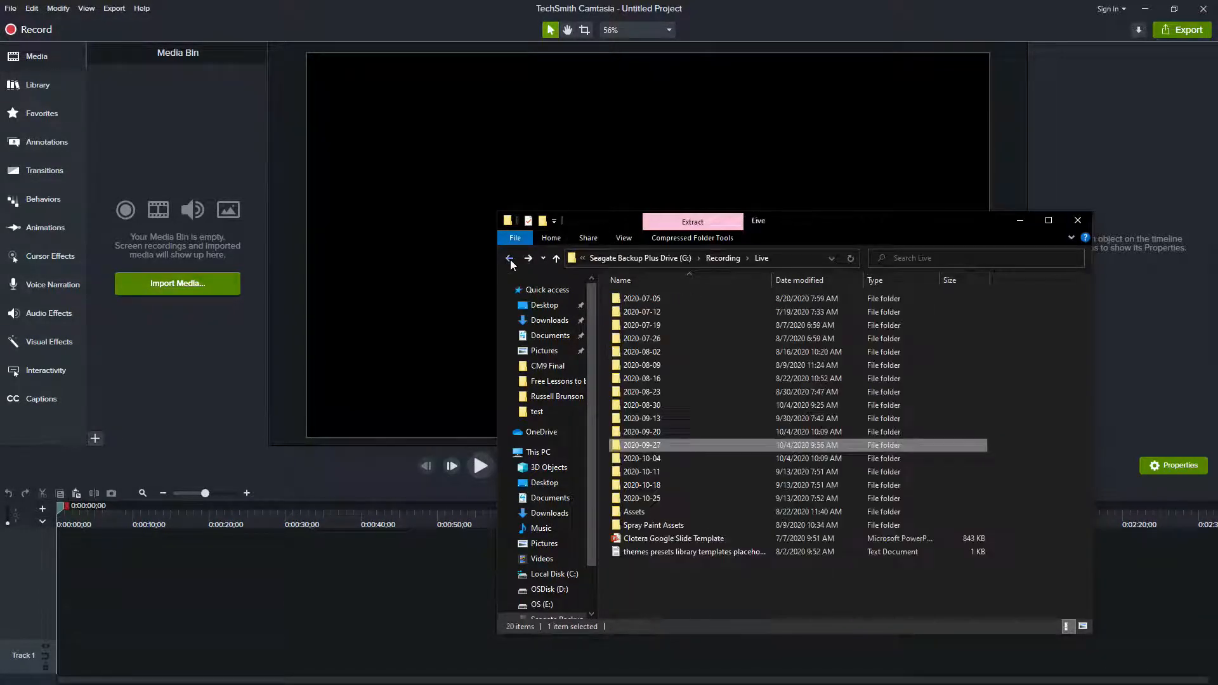
pyautogui.click(659, 459)
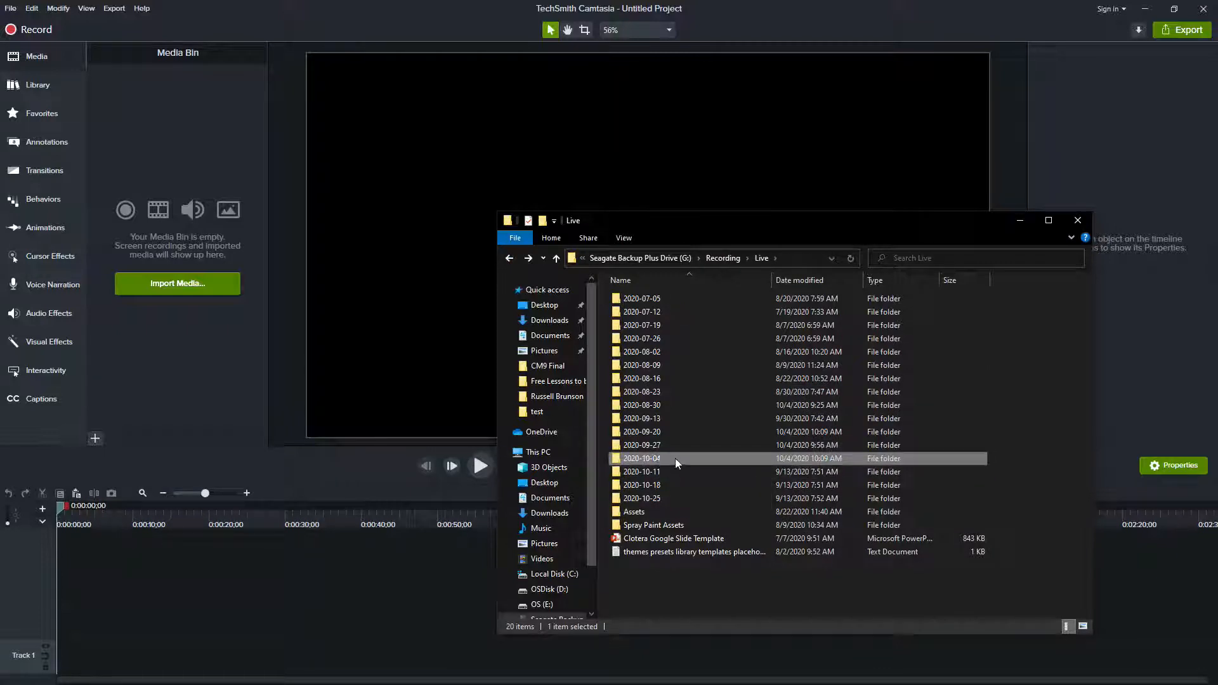
pyautogui.doubleClick(650, 460)
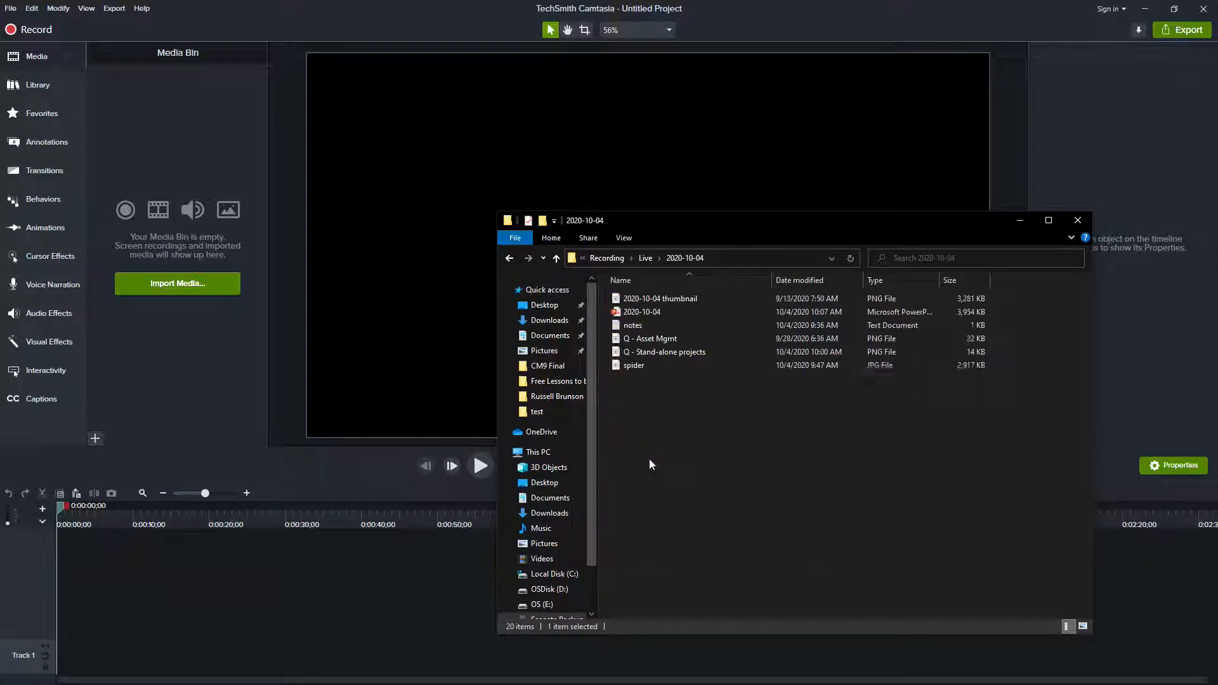
pyautogui.rightClick(650, 399)
pyautogui.click(698, 487)
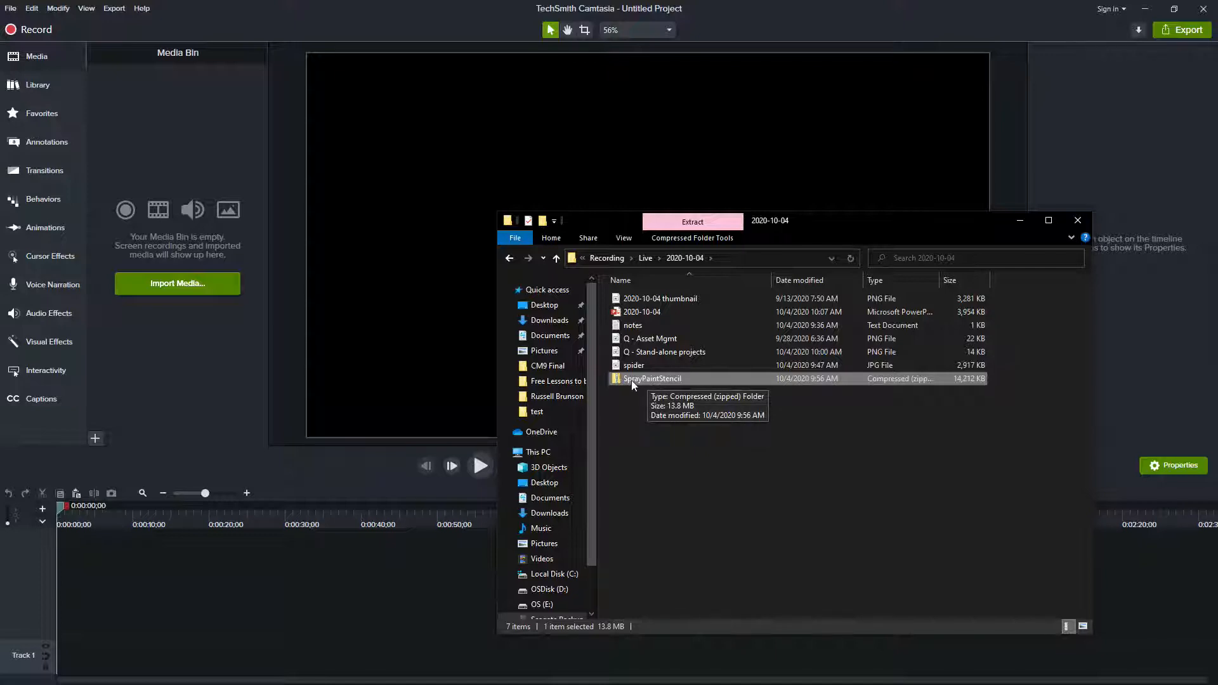
pyautogui.moveTo(630, 380); pyautogui.dragTo(187, 358)
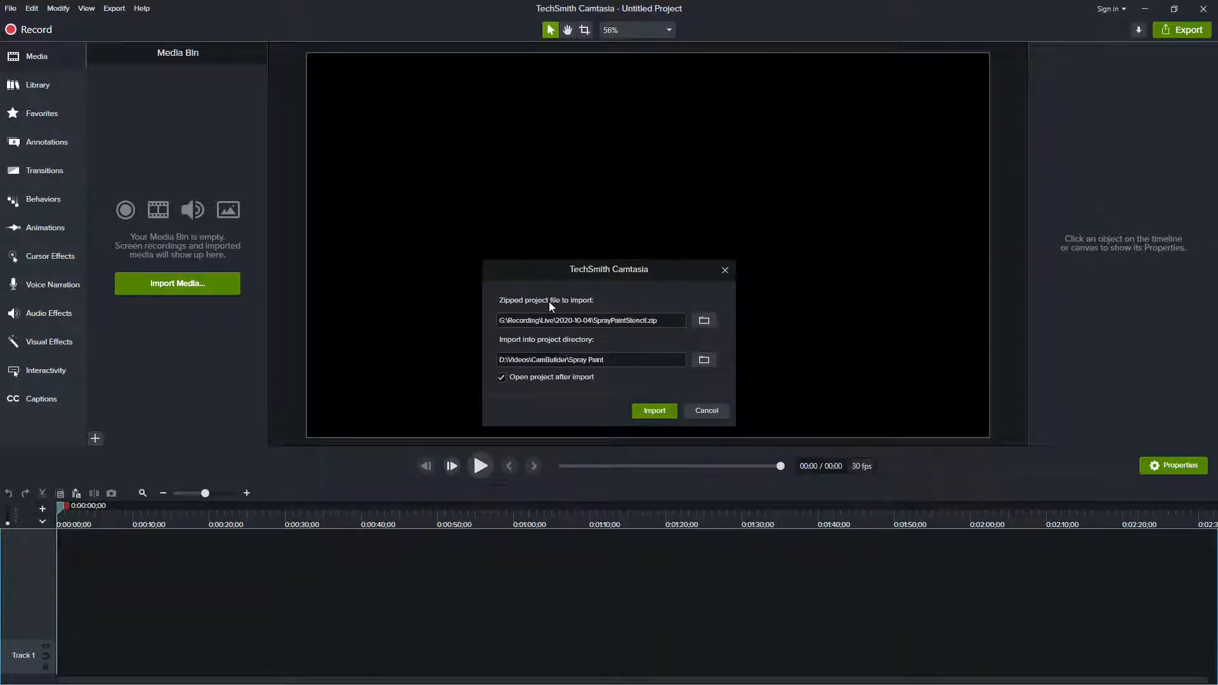
pyautogui.click(717, 409)
pyautogui.click(11, 8)
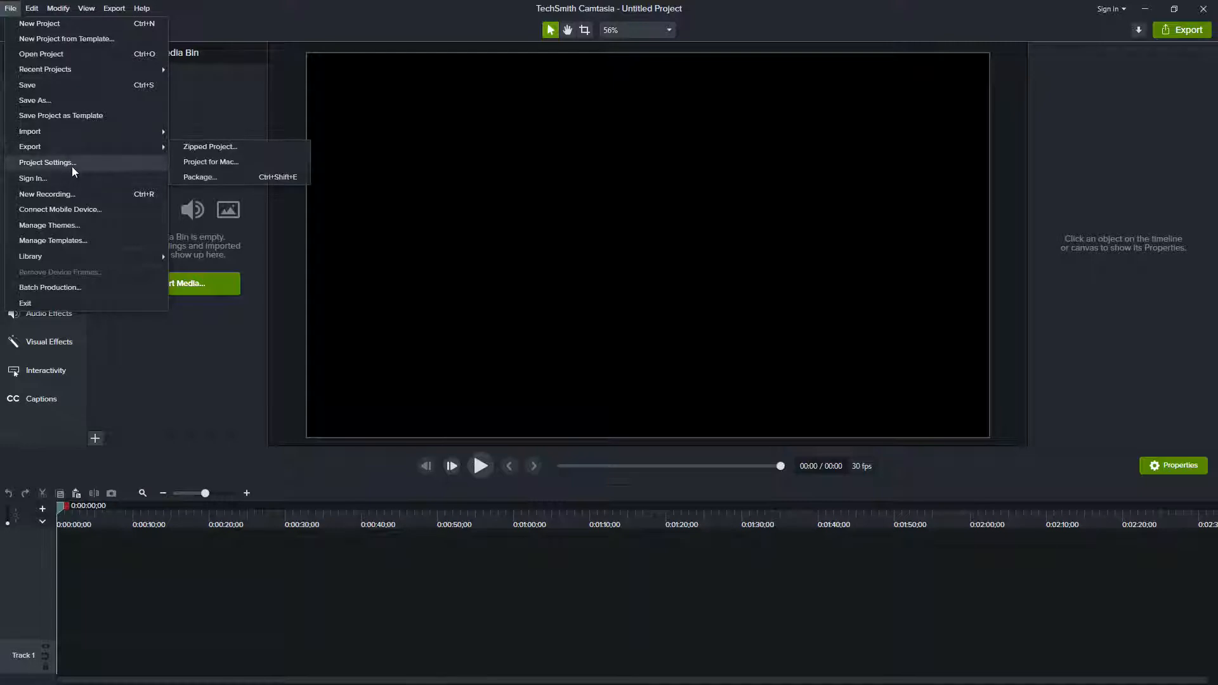
pyautogui.moveTo(91, 142)
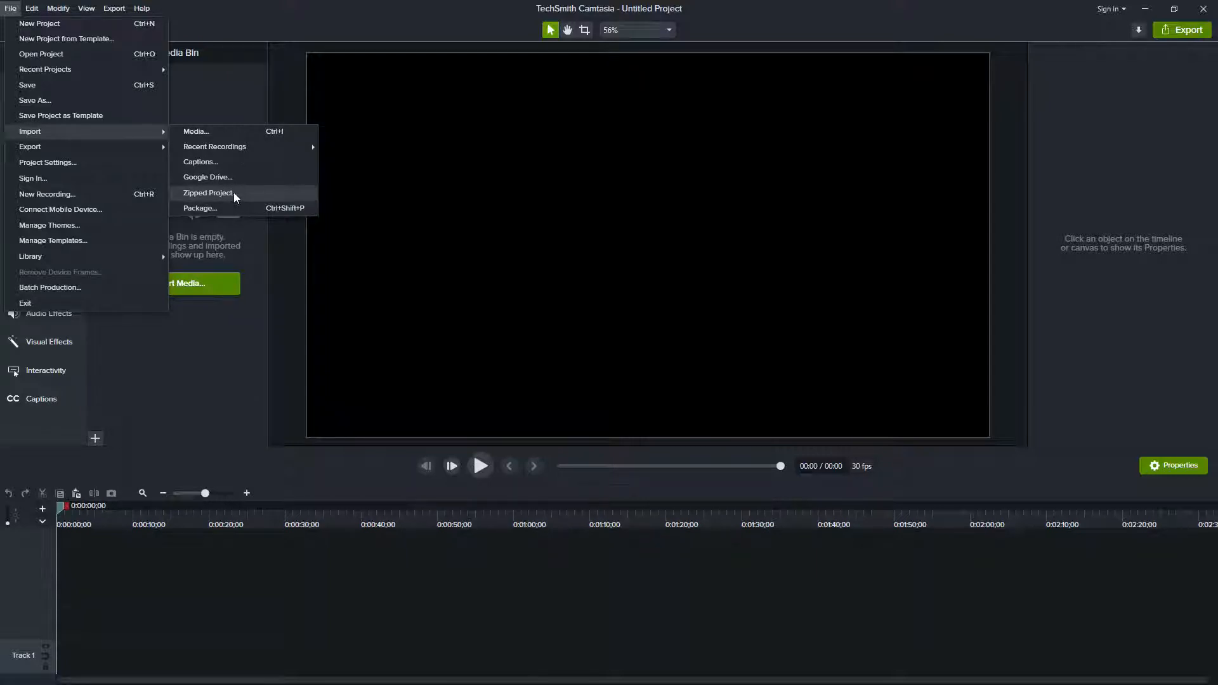
pyautogui.click(462, 295)
# Step: Import the zipped project SprayPaintStencil.zip into the project directory G:\Recording\Live\2020-10-04\
pyautogui.hotkey('alt', 'Tab')
pyautogui.moveTo(652, 378)
pyautogui.mouseDown()
pyautogui.moveTo(427, 349)
pyautogui.moveTo(156, 178)
pyautogui.mouseUp()
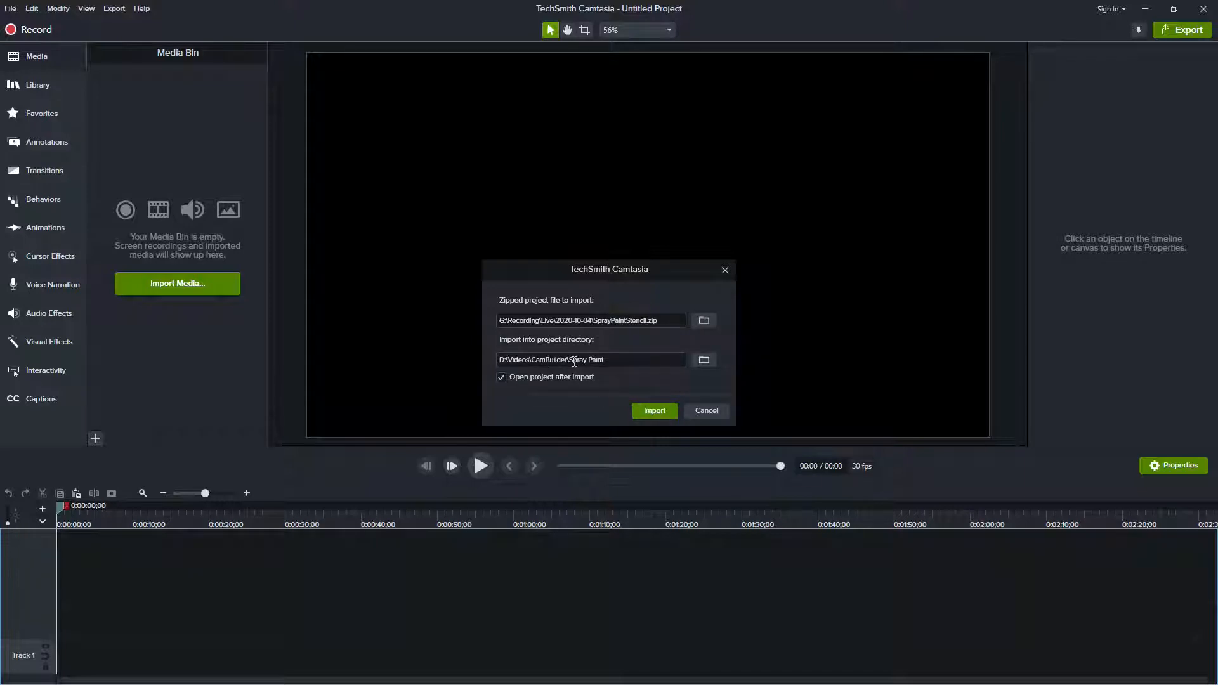
pyautogui.click(701, 360)
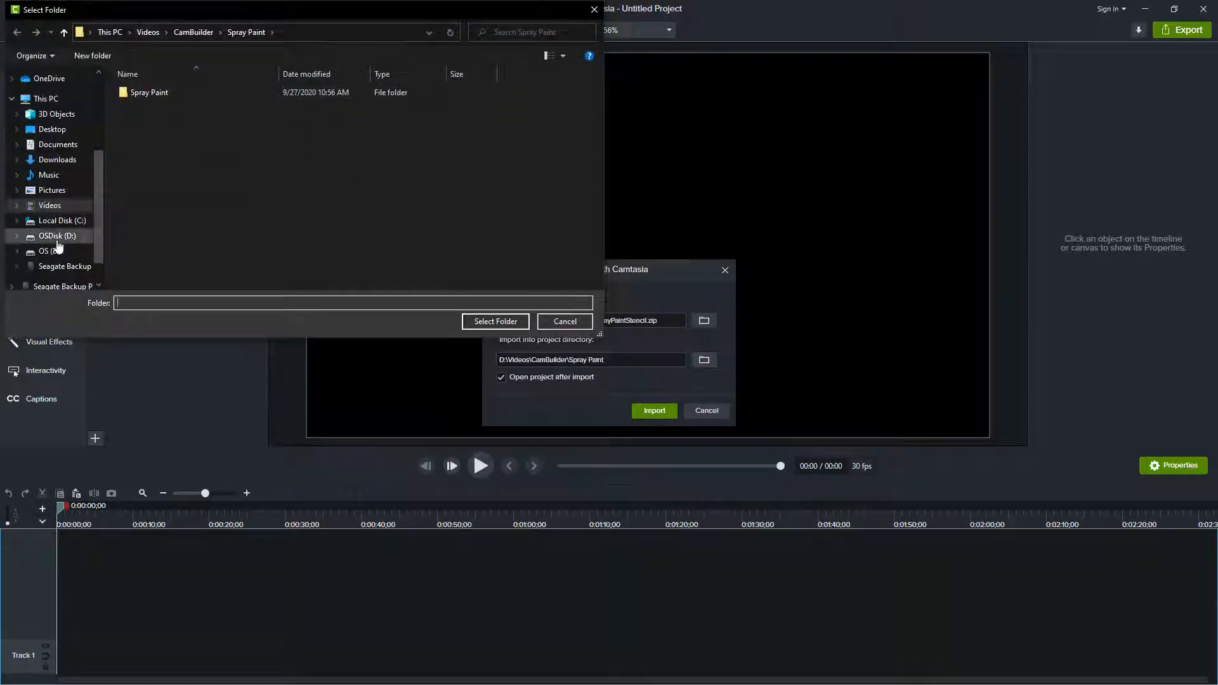
pyautogui.click(62, 267)
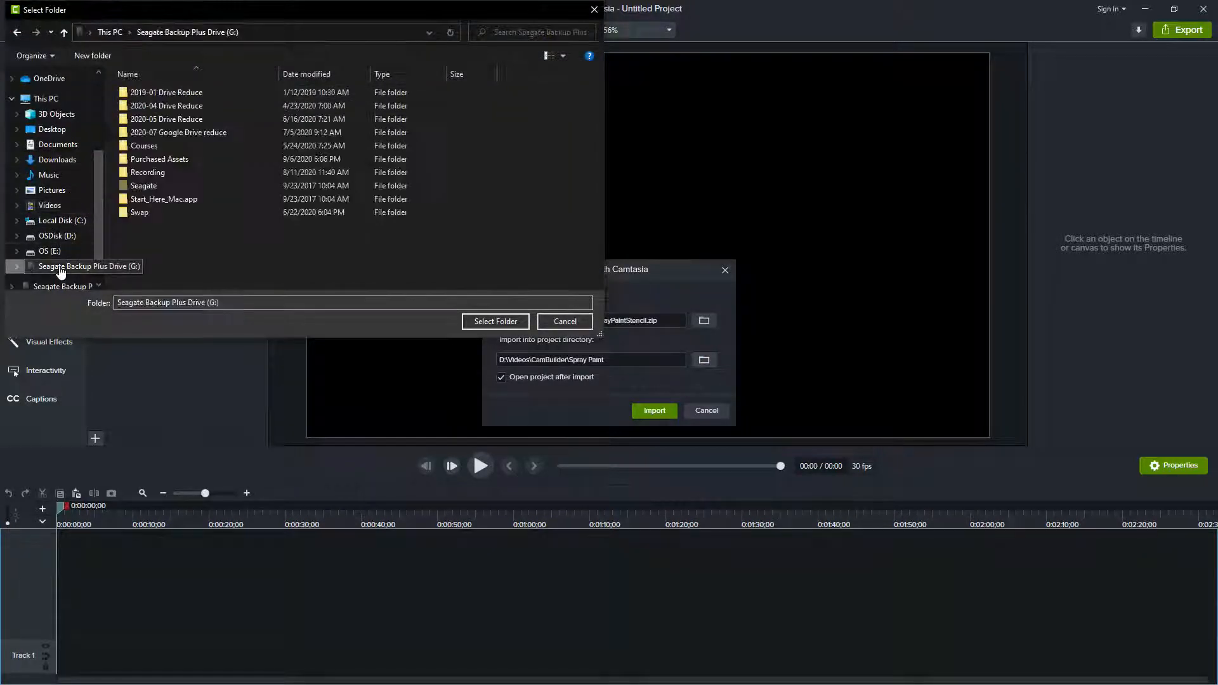
pyautogui.click(150, 171)
pyautogui.doubleClick(150, 172)
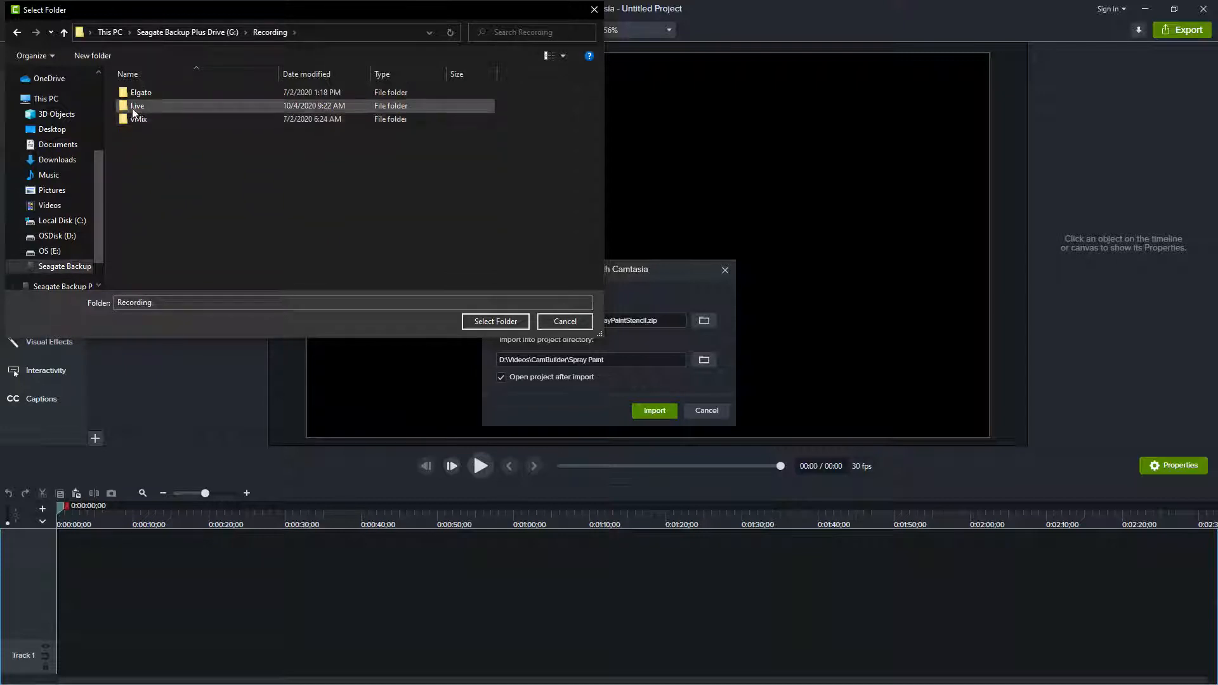
pyautogui.doubleClick(134, 109)
pyautogui.doubleClick(158, 253)
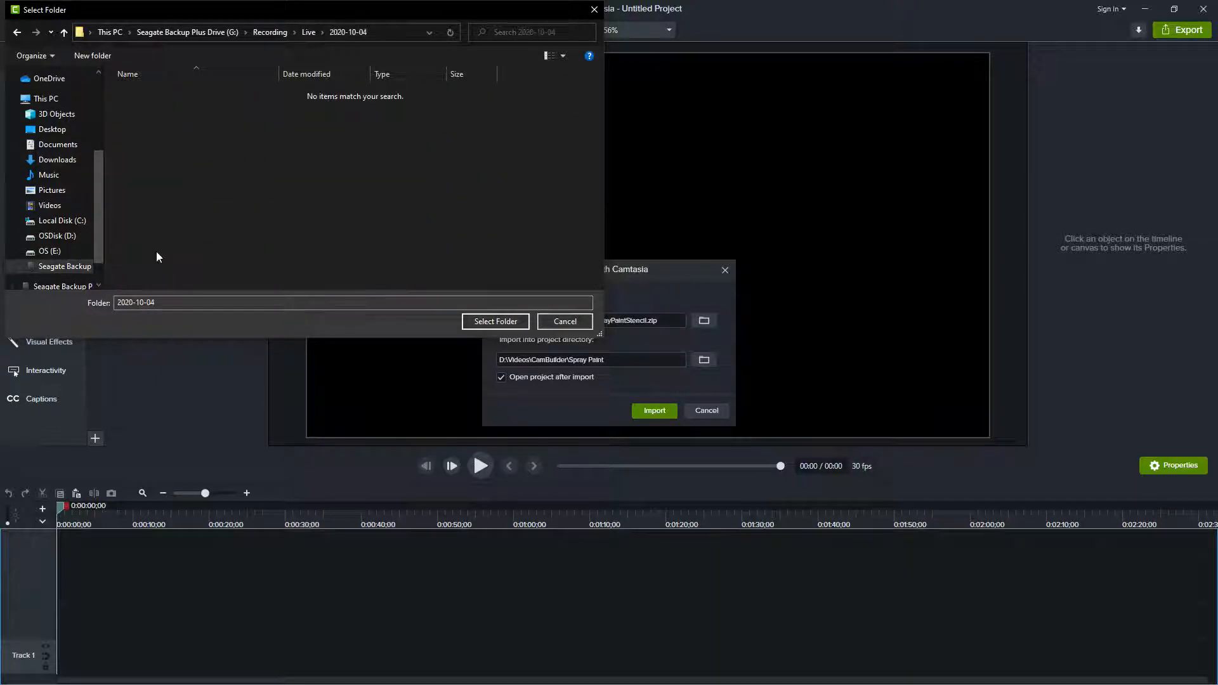
pyautogui.click(506, 322)
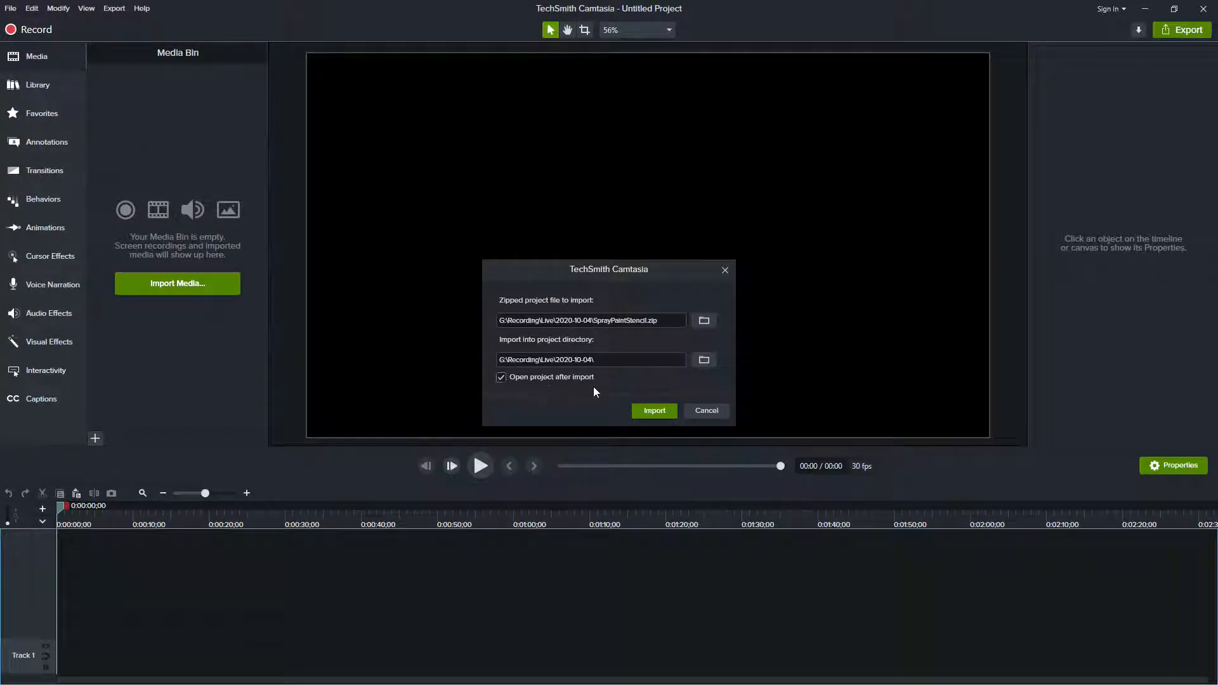
pyautogui.click(660, 411)
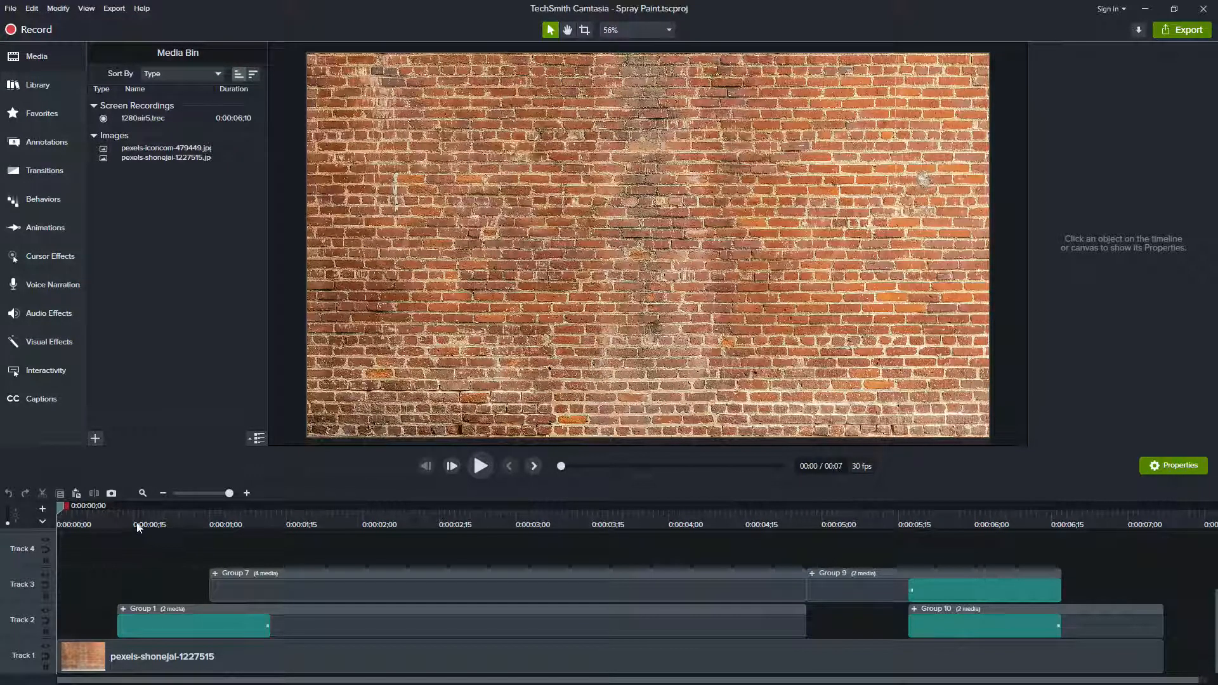
# Step: Expand Group 1 on Track 2 and change its stencil text callout to "ANYTHING ELSE"
pyautogui.moveTo(90, 519); pyautogui.dragTo(170, 523)
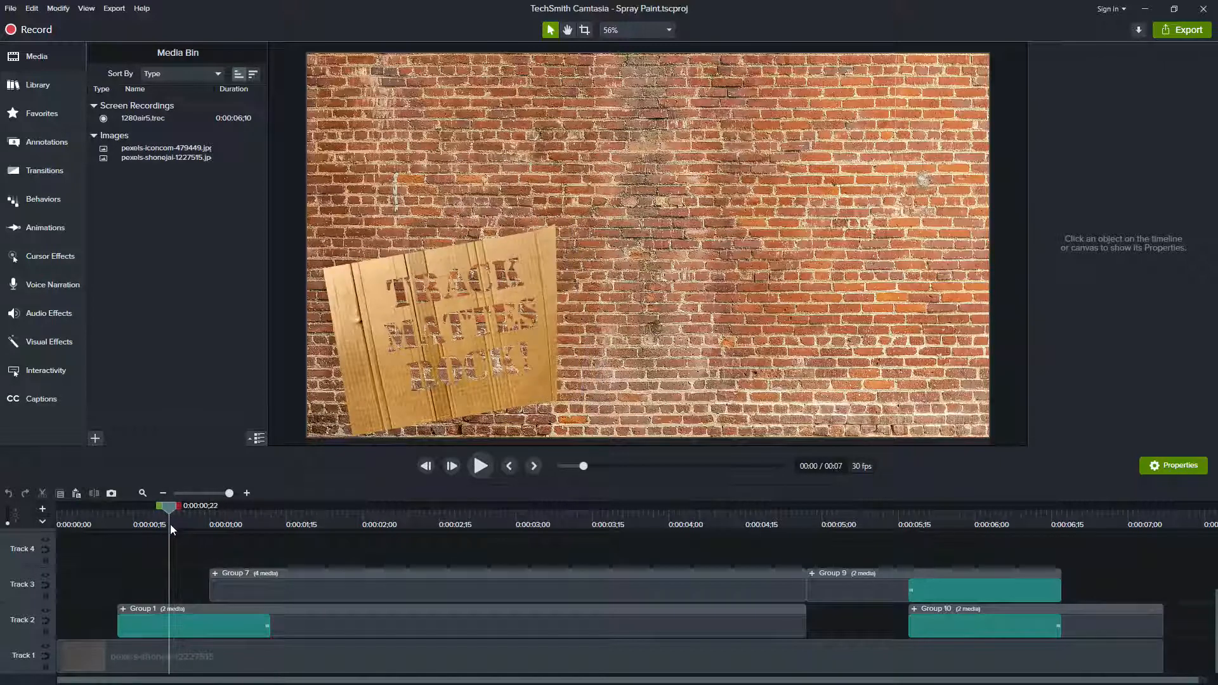
pyautogui.click(124, 608)
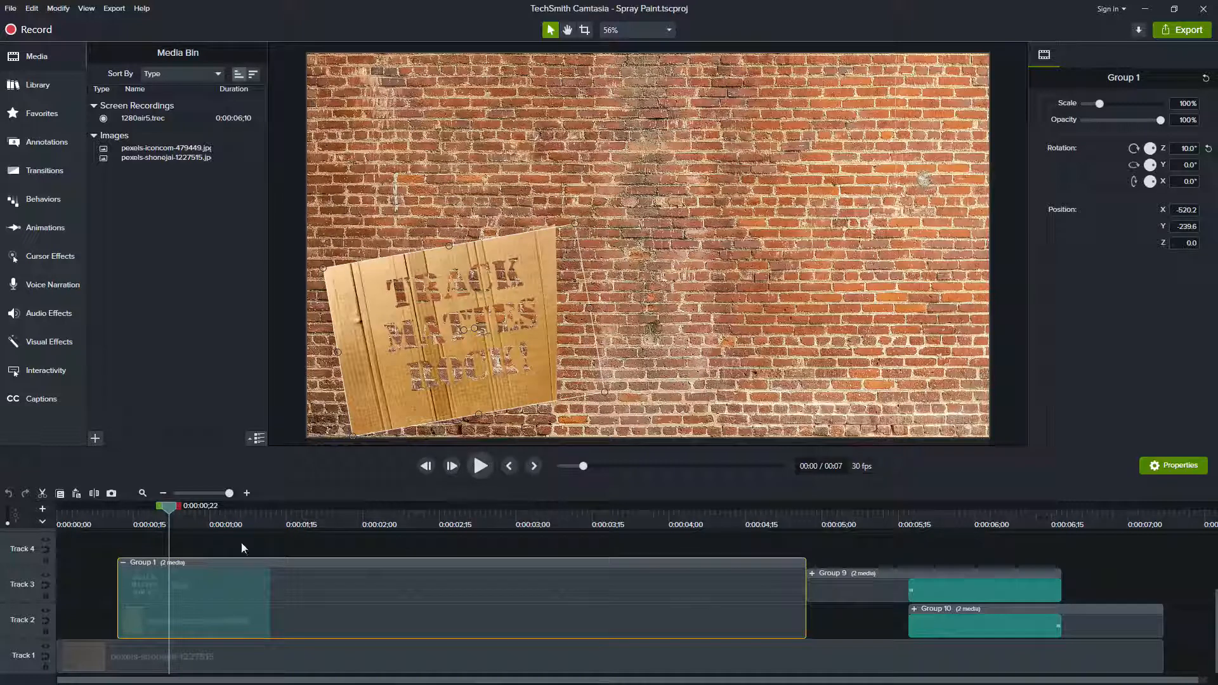
pyautogui.moveTo(170, 511); pyautogui.dragTo(204, 518)
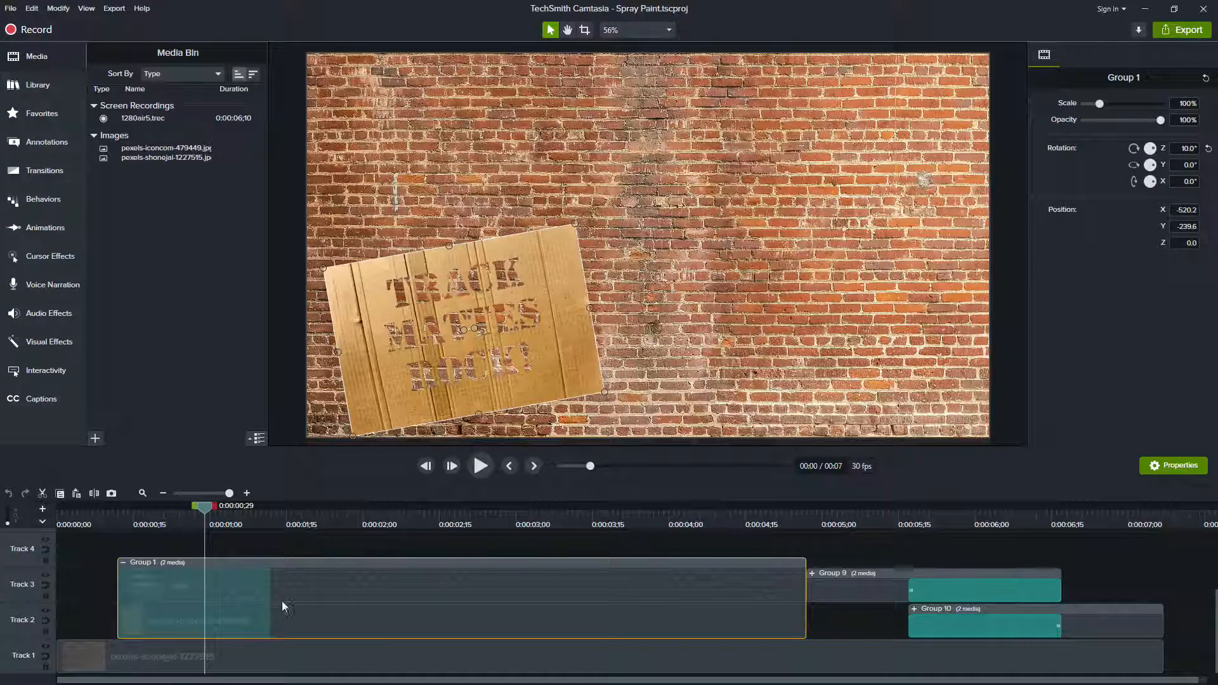
pyautogui.click(321, 583)
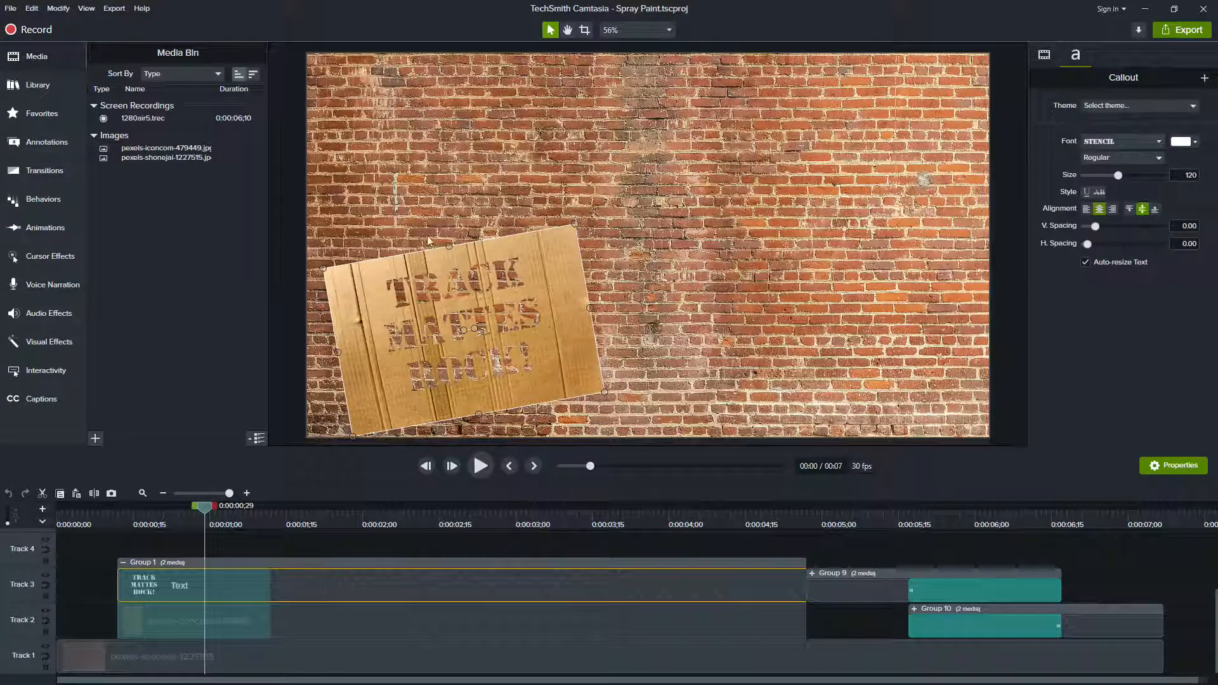
pyautogui.doubleClick(430, 291)
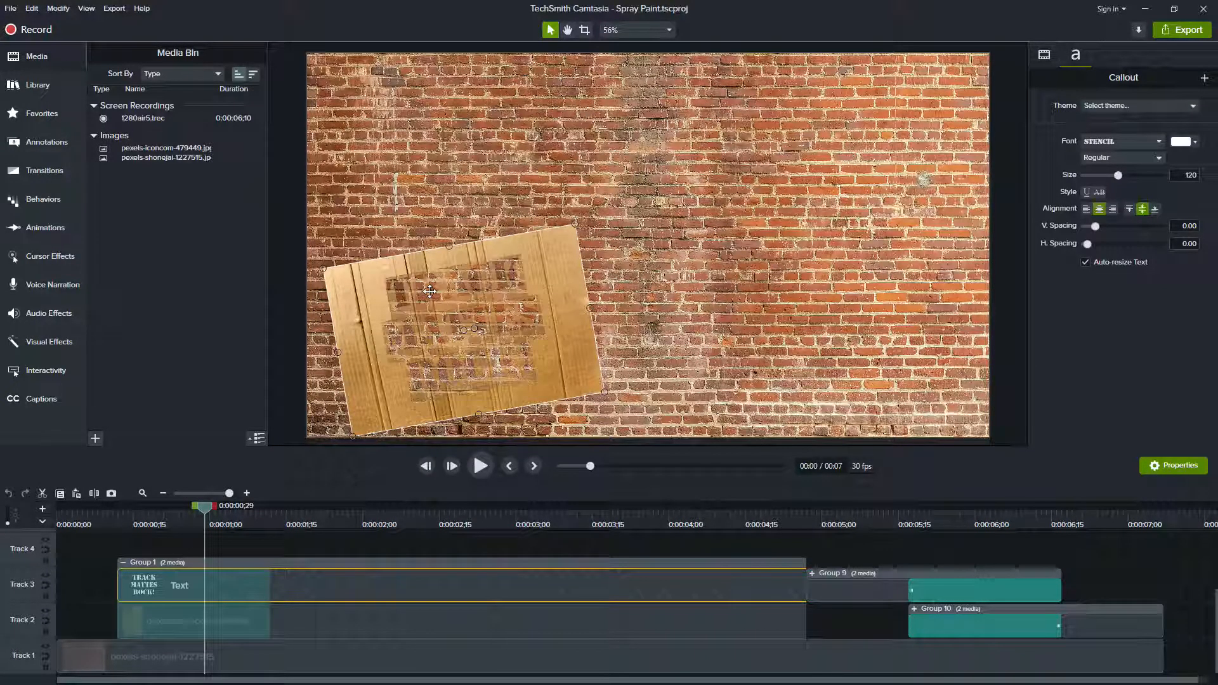
pyautogui.write('ANYTHING ')
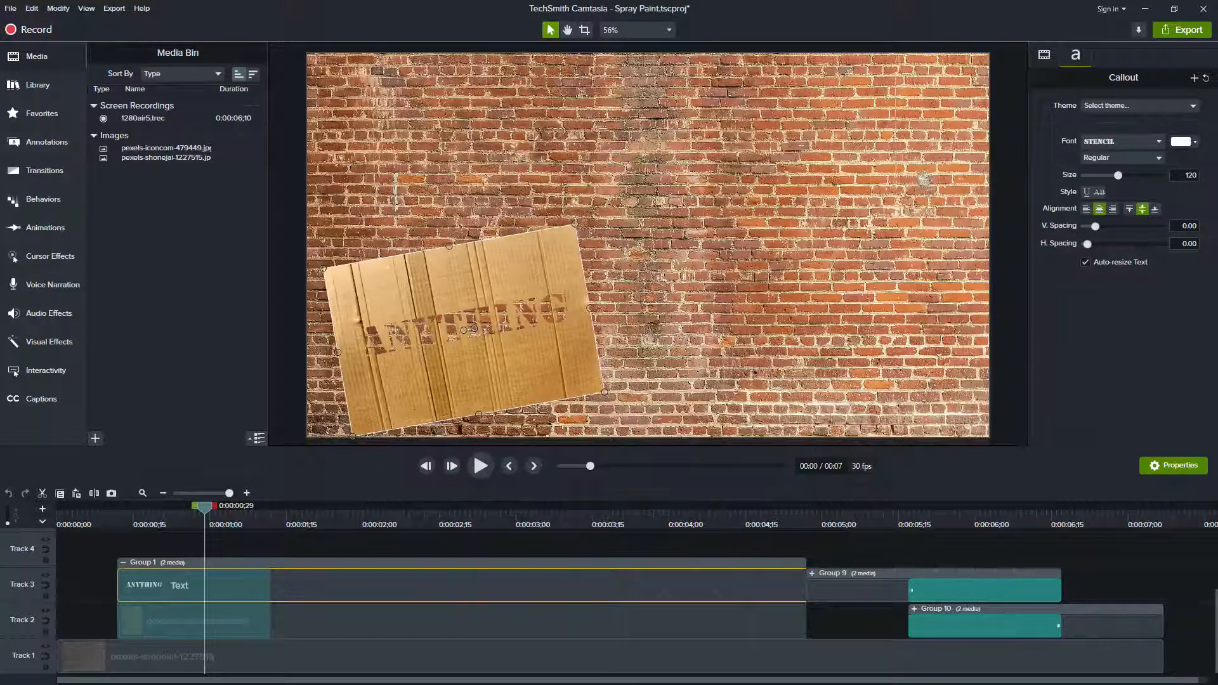
pyautogui.write('ELSE')
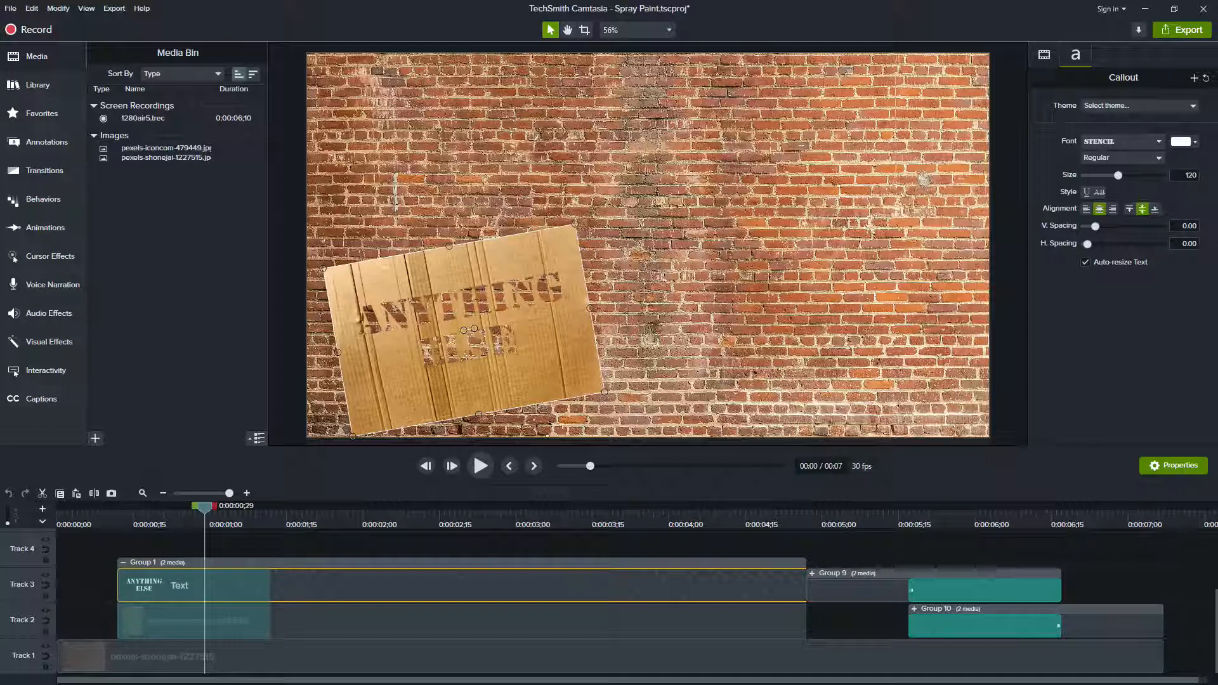
# Step: Expand Group 9 and its nested Group 1, select the stencil text callout, and bring the playhead to the clip's start
pyautogui.moveTo(205, 515)
pyautogui.mouseDown()
pyautogui.moveTo(764, 515)
pyautogui.moveTo(868, 501)
pyautogui.mouseUp()
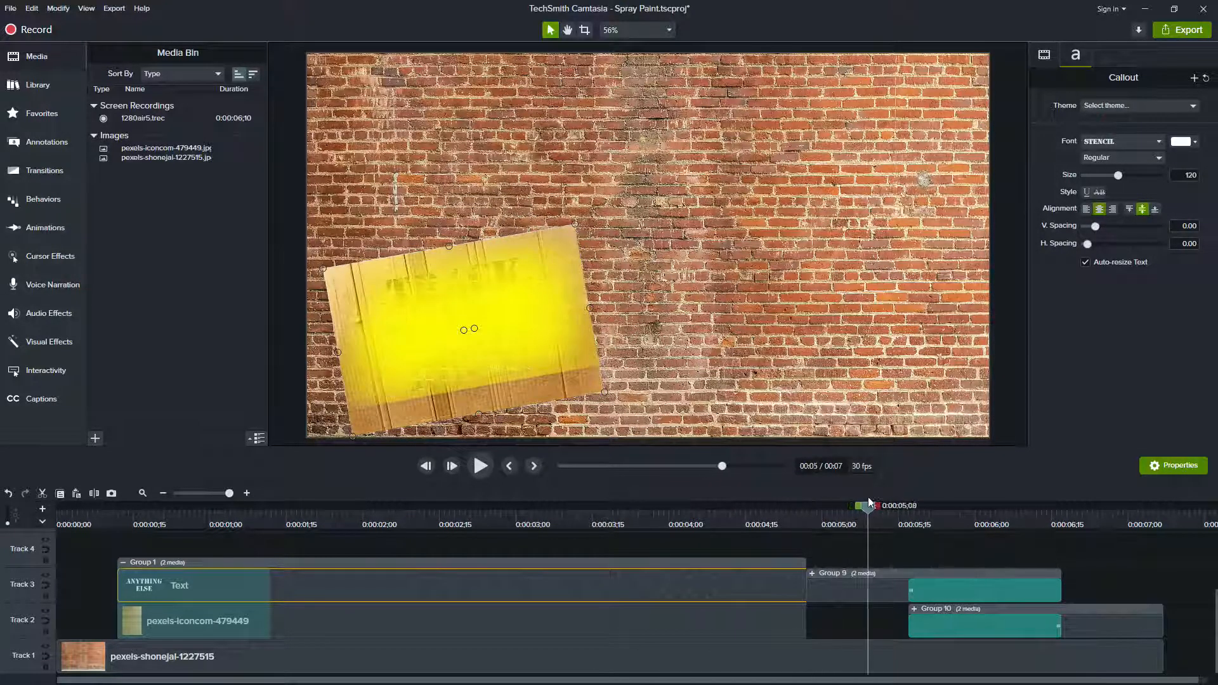
pyautogui.click(813, 573)
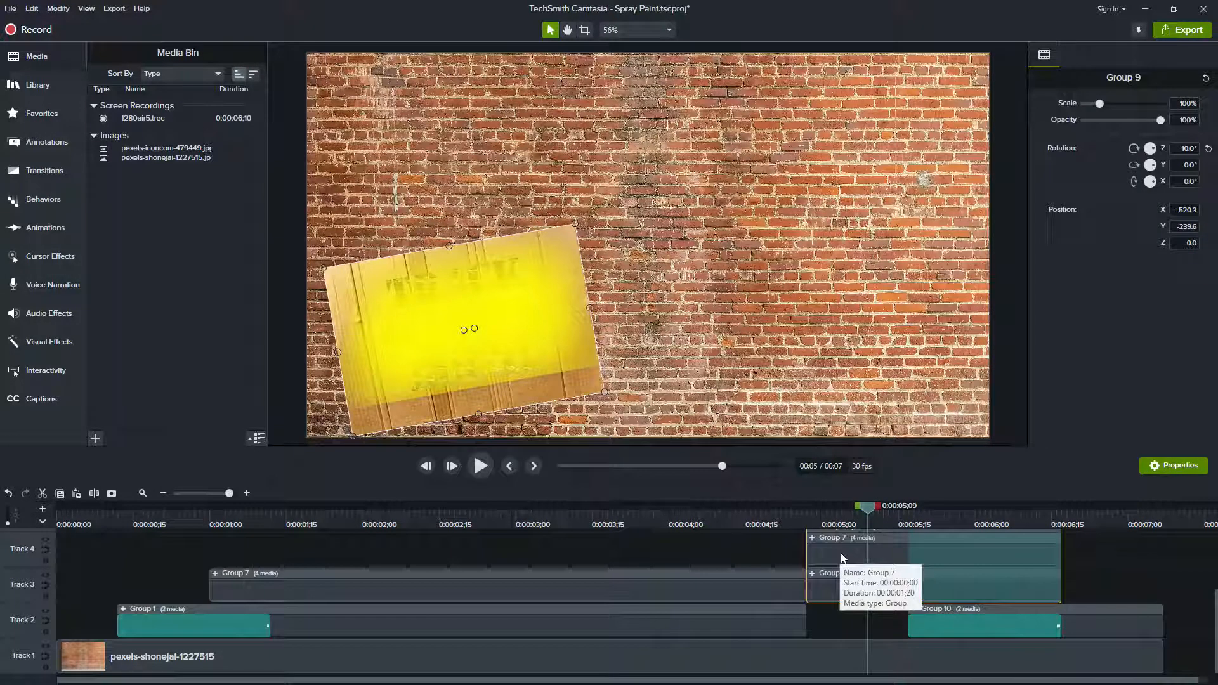
pyautogui.scroll(2, 875, 570)
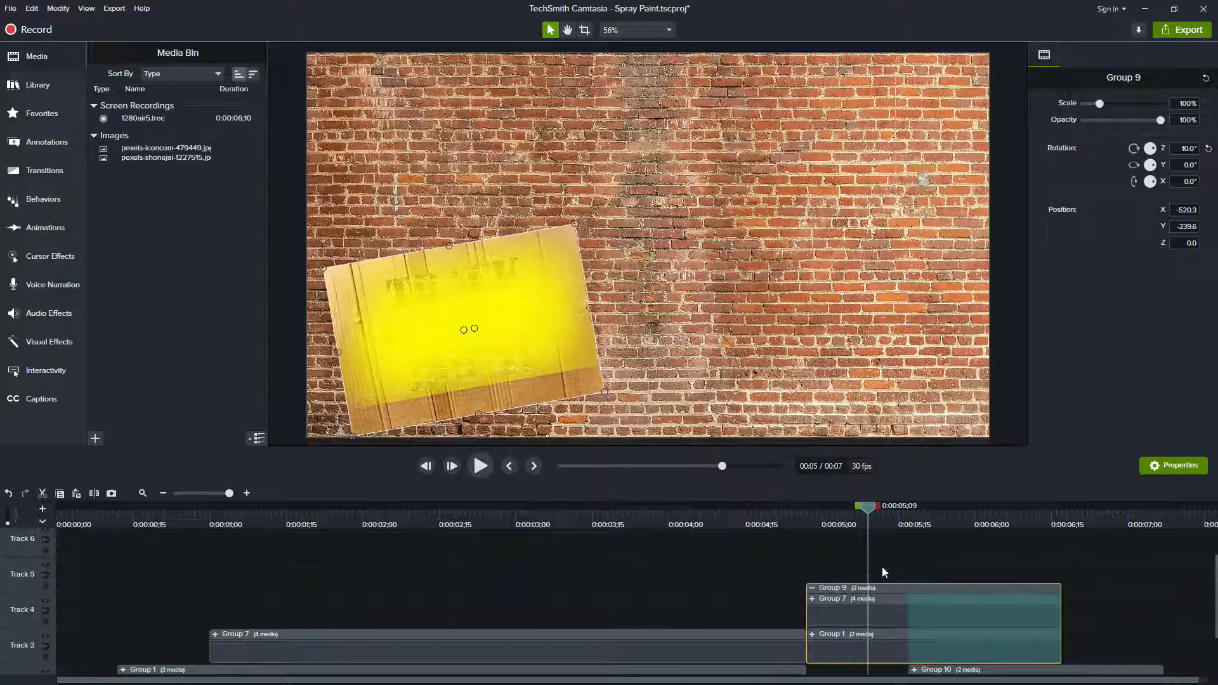
pyautogui.click(812, 634)
pyautogui.click(847, 609)
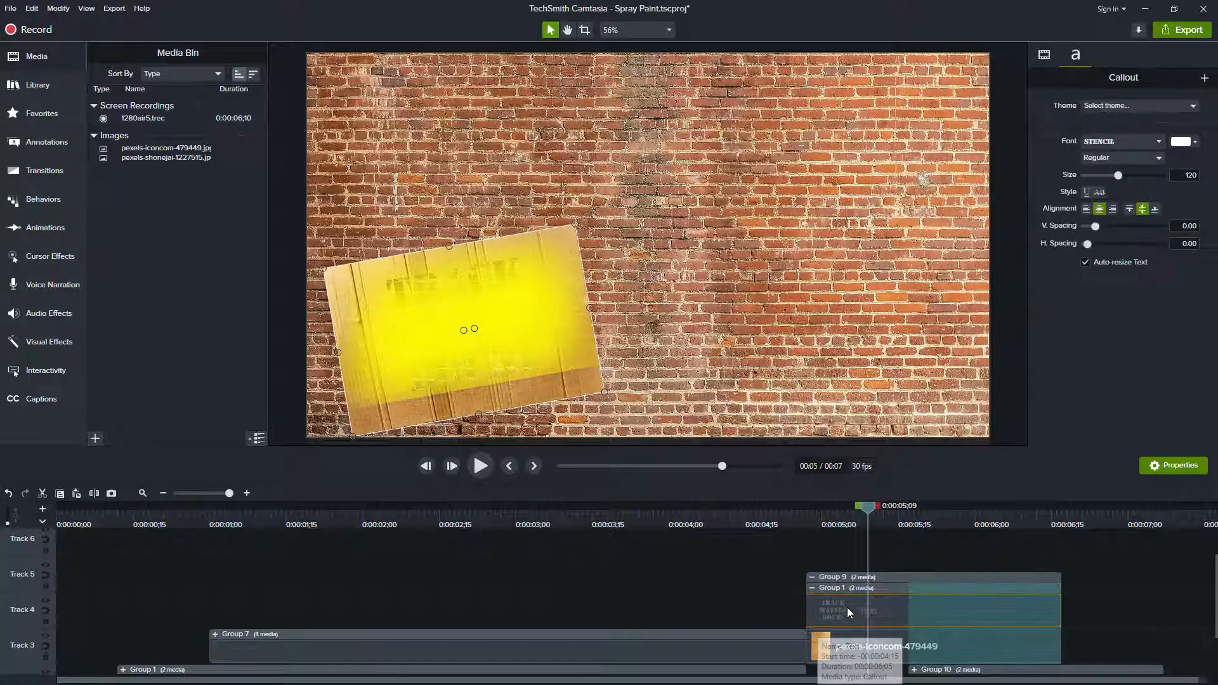
pyautogui.hotkey('ctrl', ',')
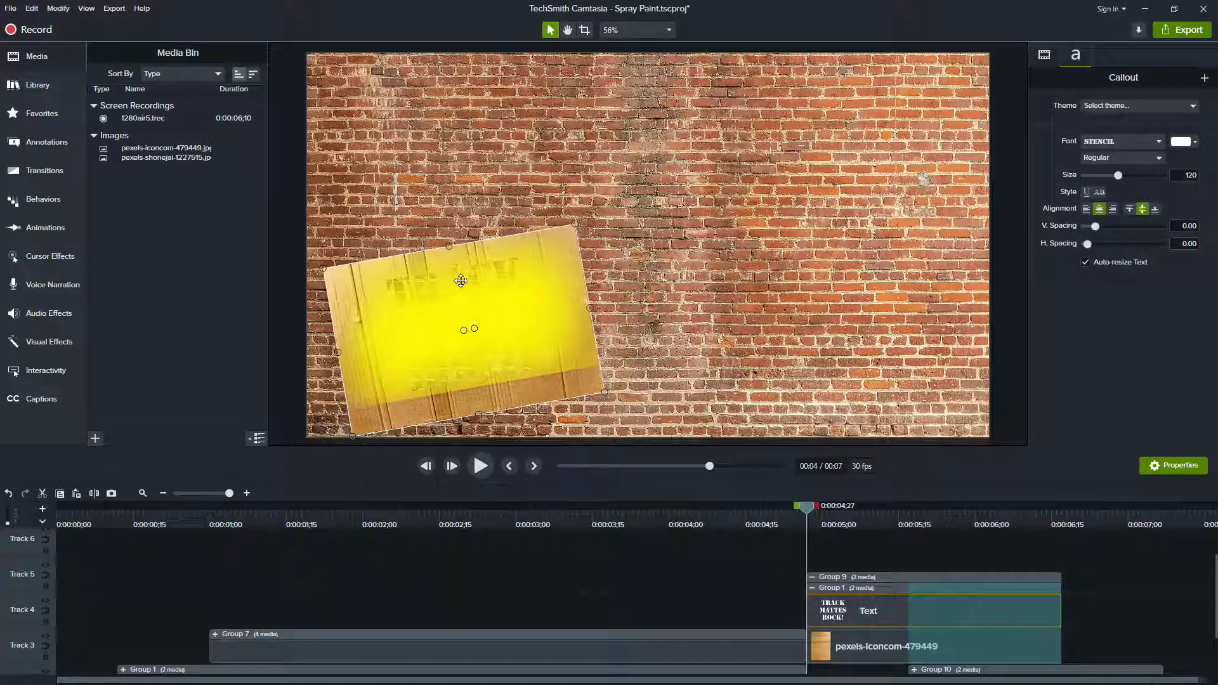
# Step: Examine the media of Group 7 inside Group 9, and reselect the text callout in the nested Group 1
pyautogui.click(812, 578)
pyautogui.click(811, 633)
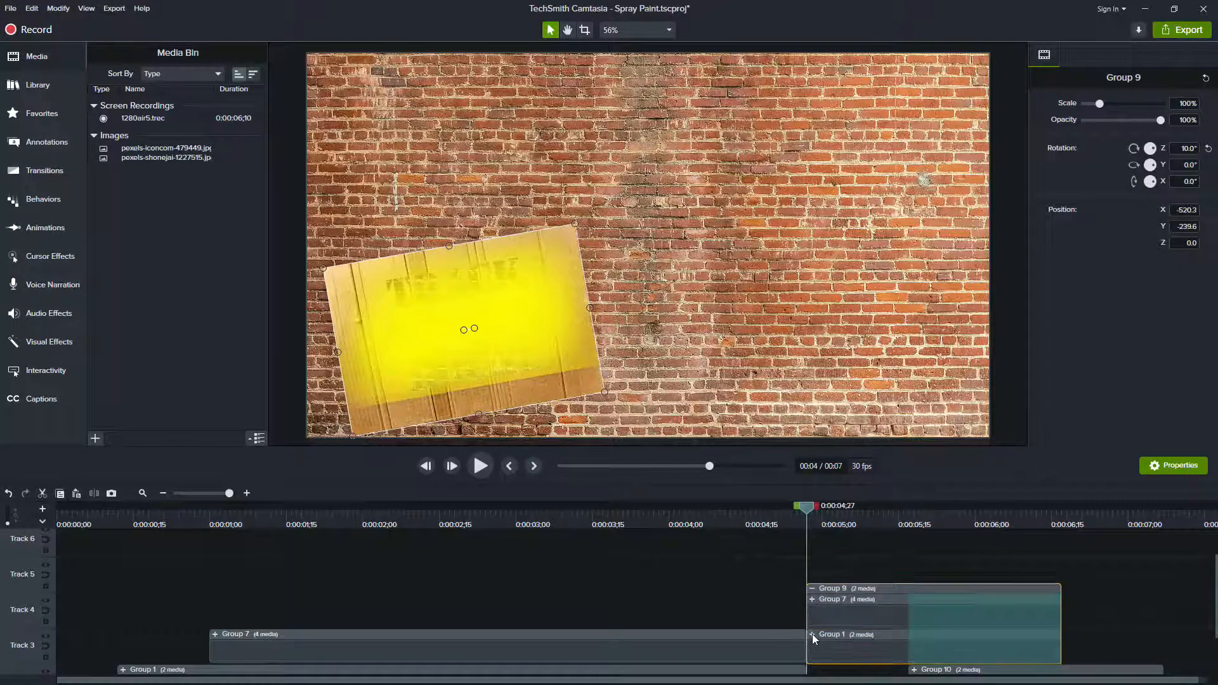
pyautogui.click(812, 598)
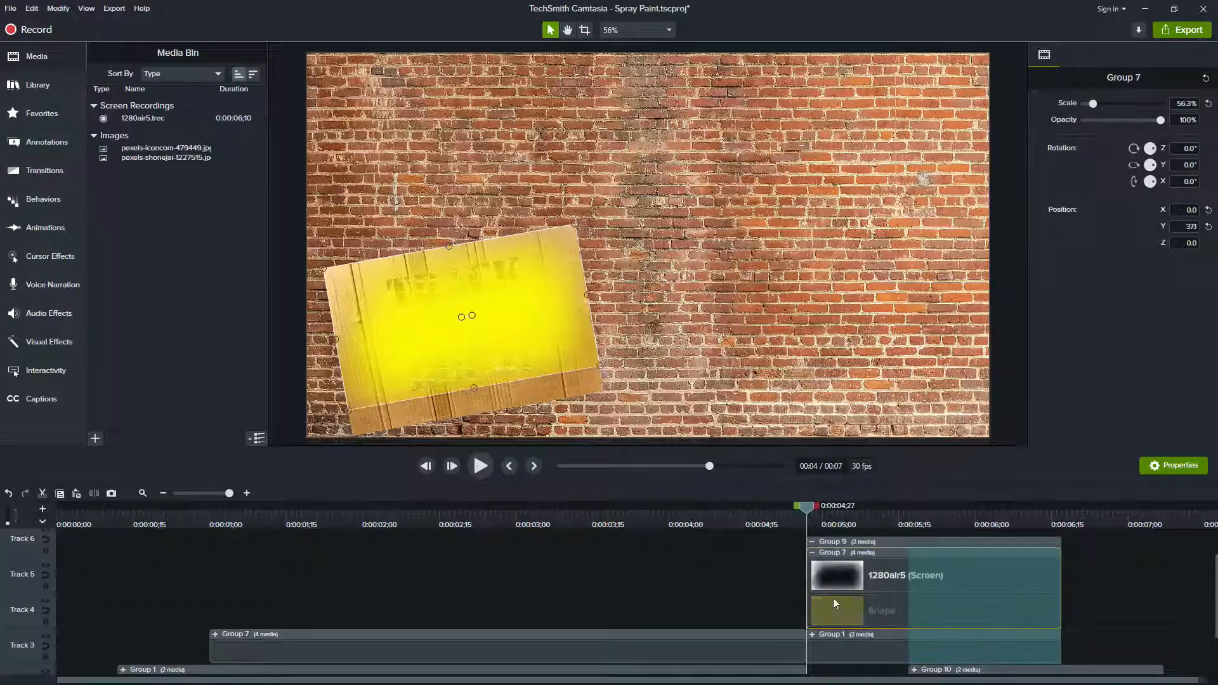
pyautogui.click(812, 633)
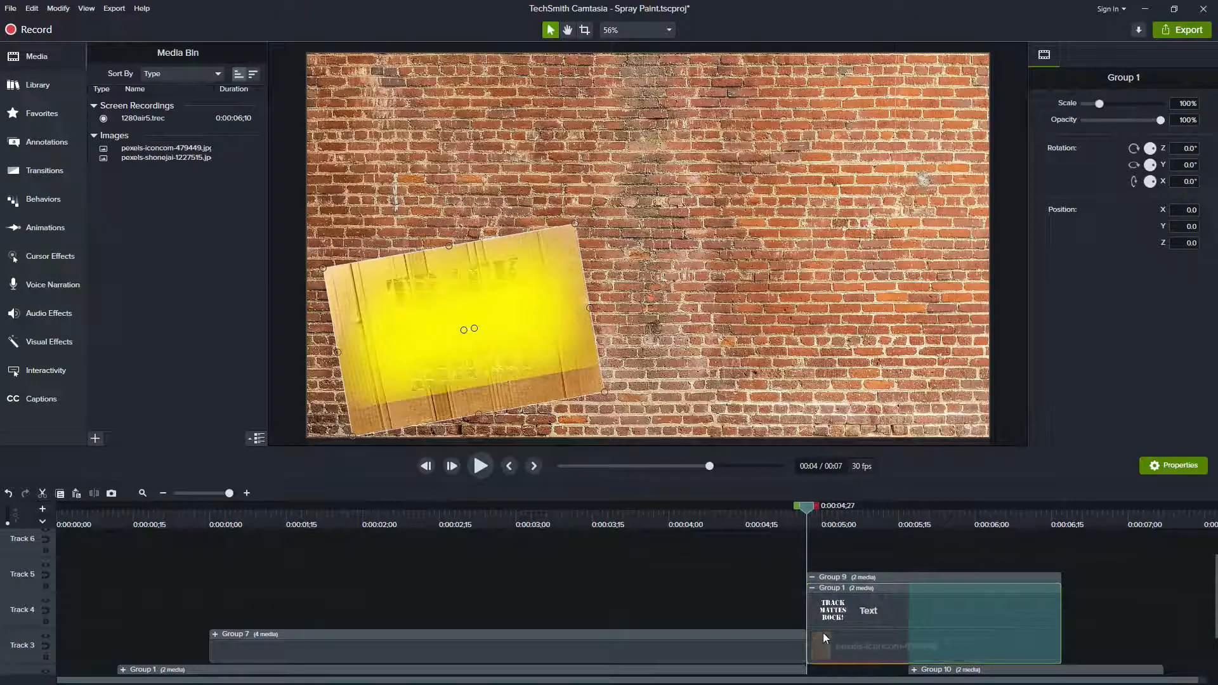
pyautogui.click(837, 614)
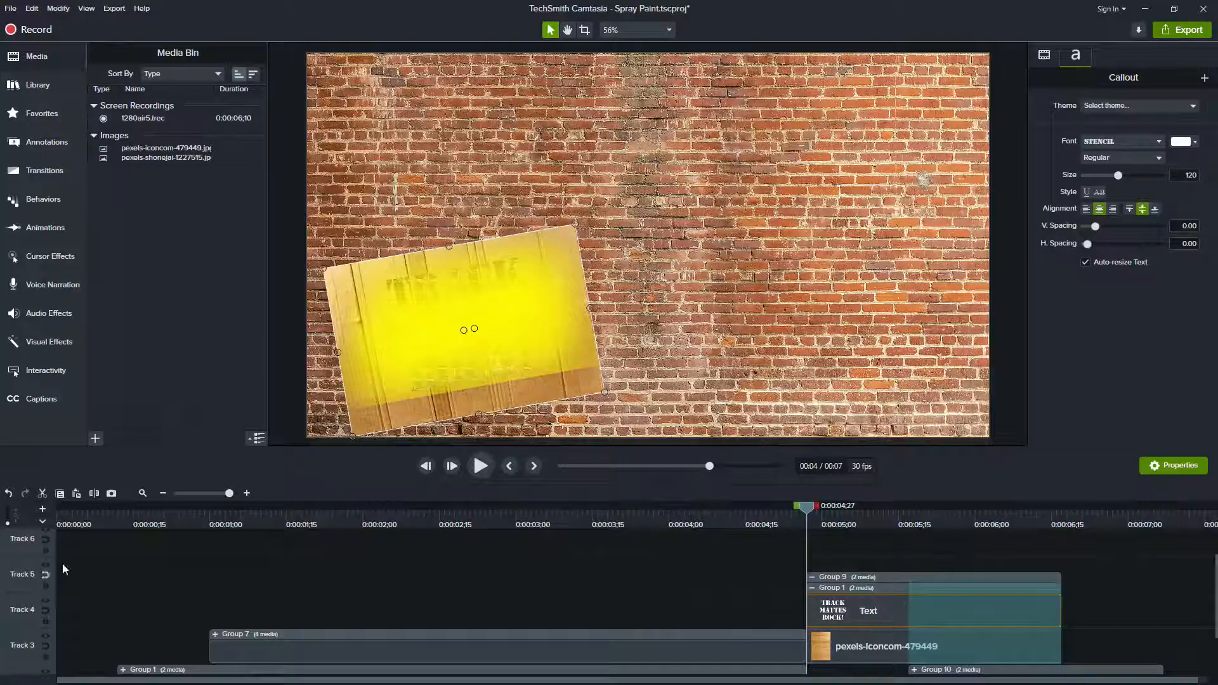
# Step: Ungroup Group 9 on Track 3 into its separate Group 7 and Group 1
pyautogui.click(774, 589)
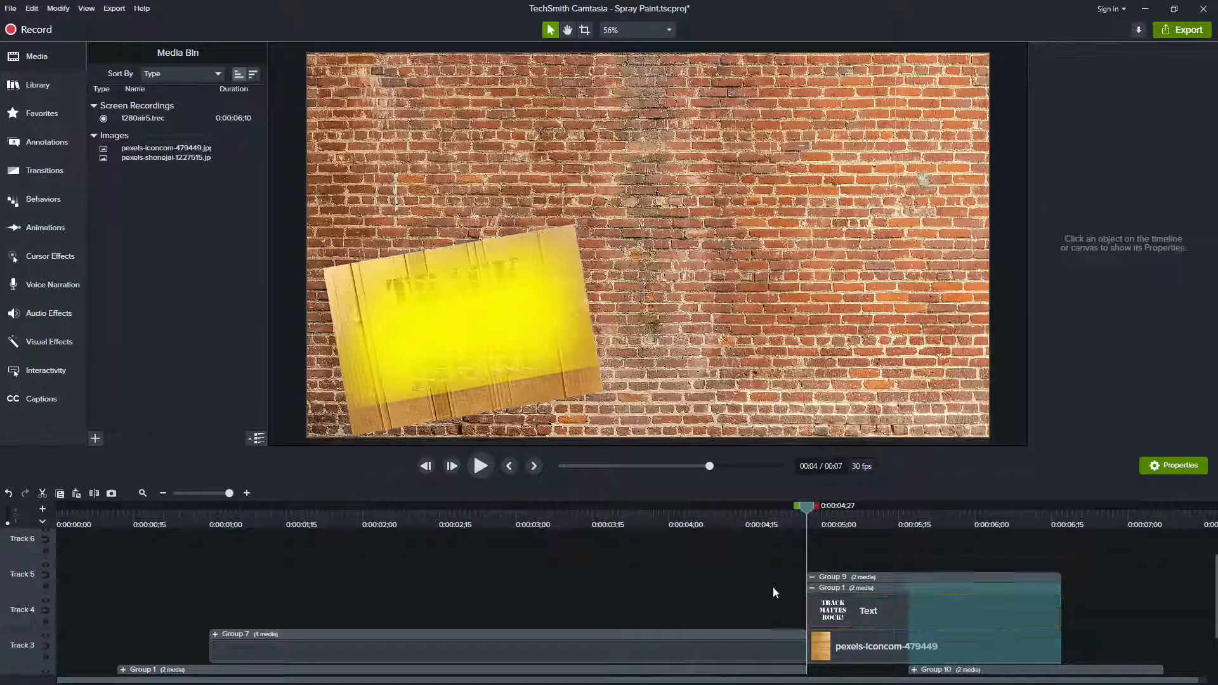
pyautogui.rightClick(860, 635)
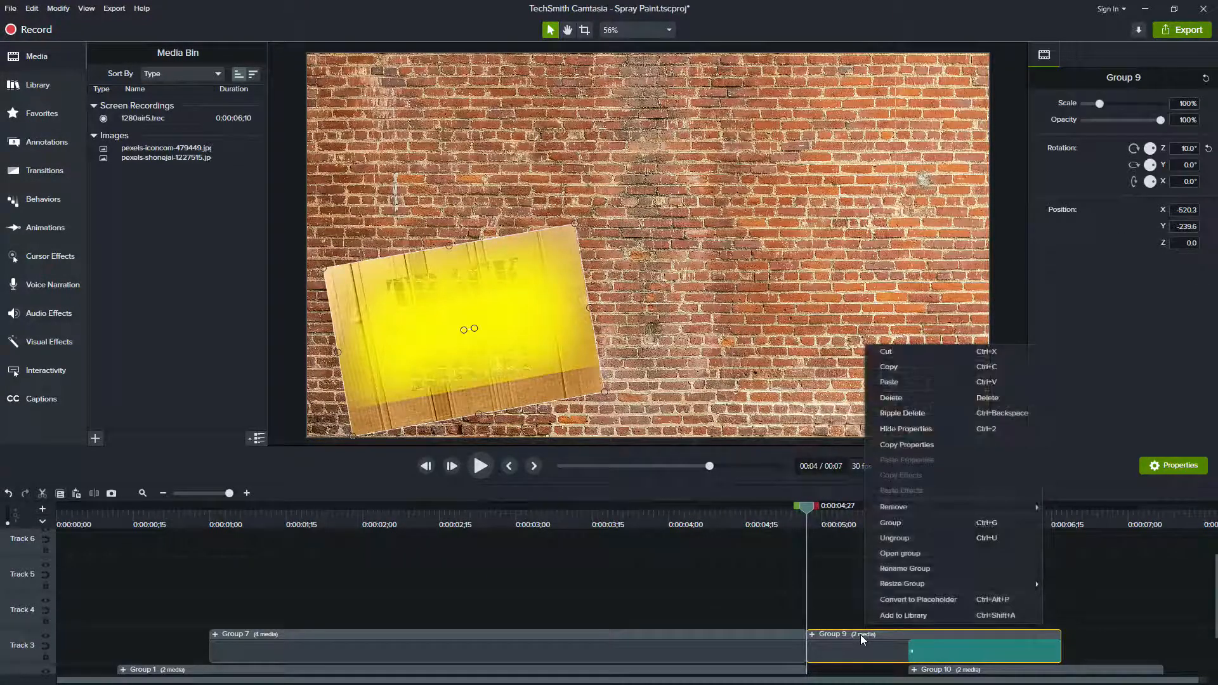
pyautogui.click(905, 539)
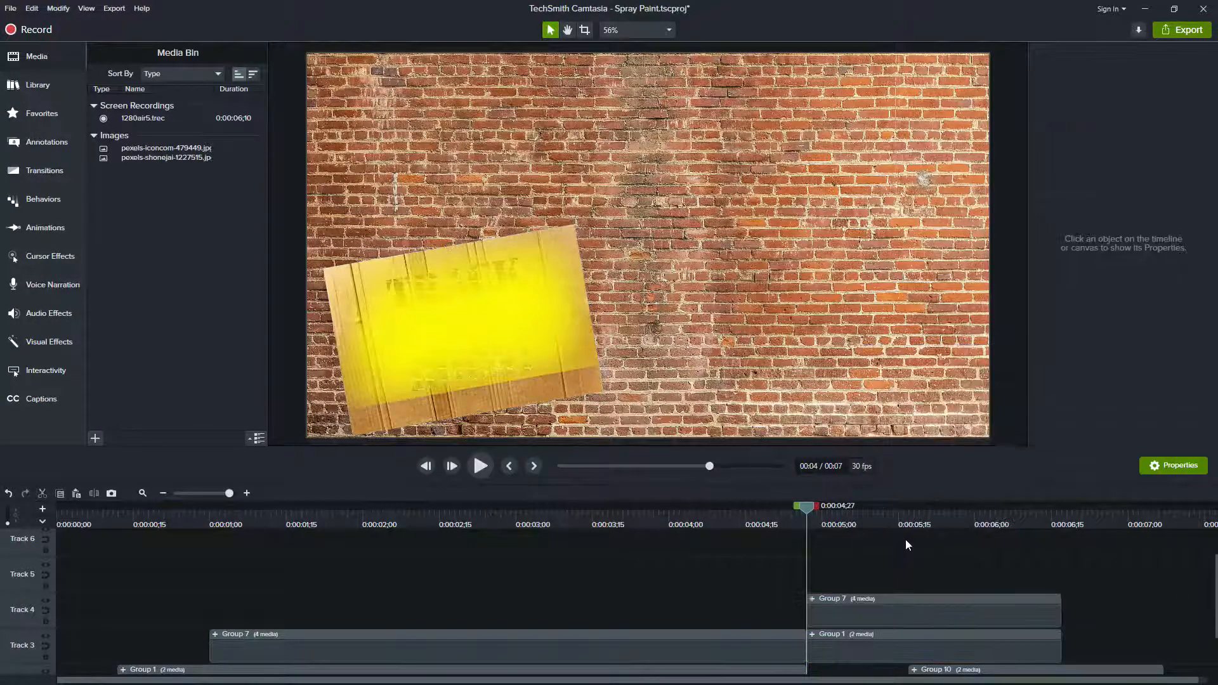
# Step: Hide Track 4, expand the ungrouped Group 1 at the playhead, and change its stencil text callout to "ANYTHING ELSE" on two lines
pyautogui.click(812, 634)
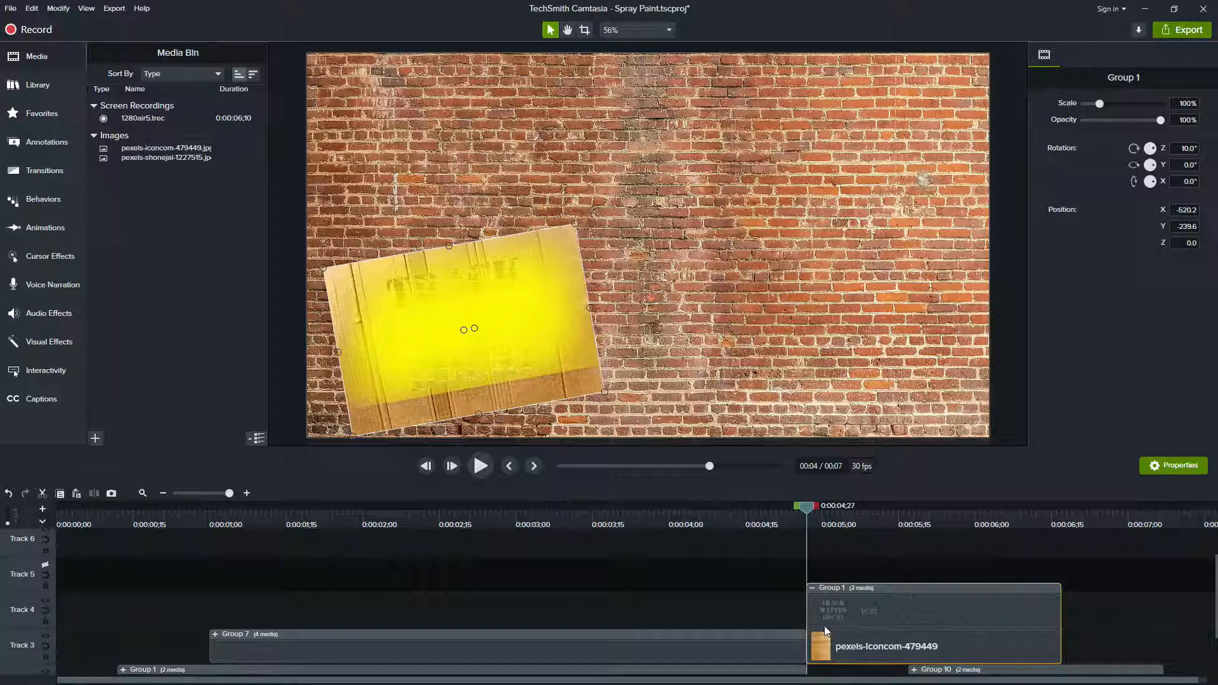
pyautogui.click(45, 565)
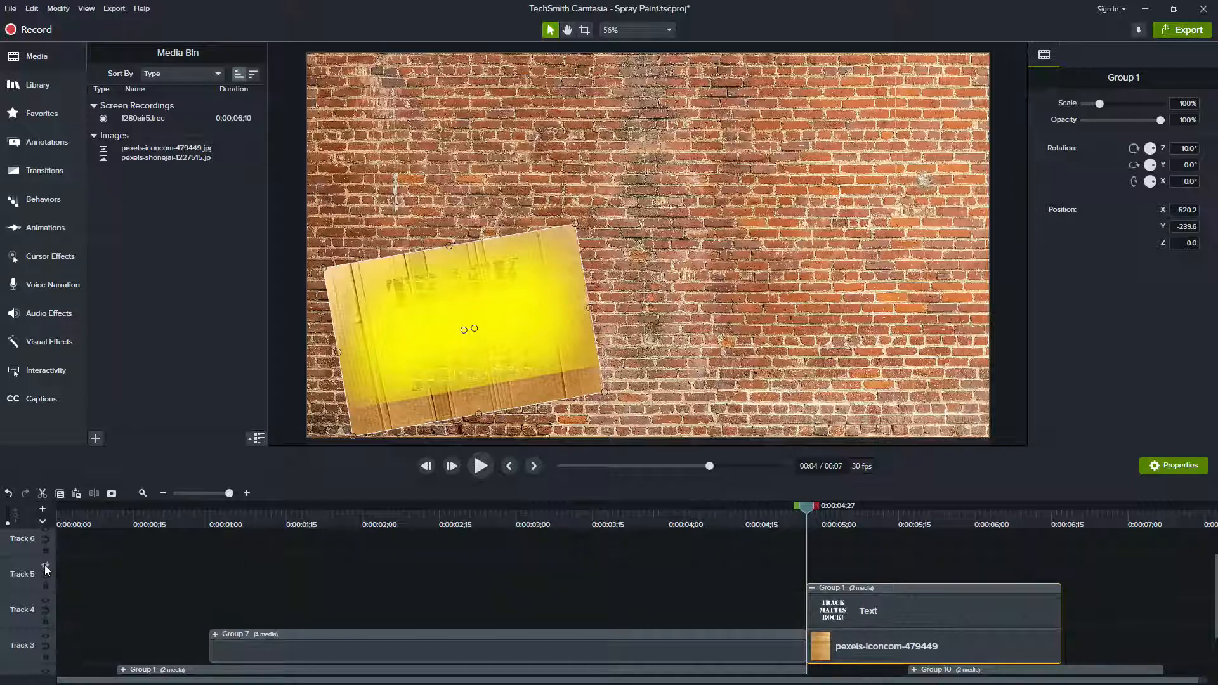
pyautogui.click(44, 596)
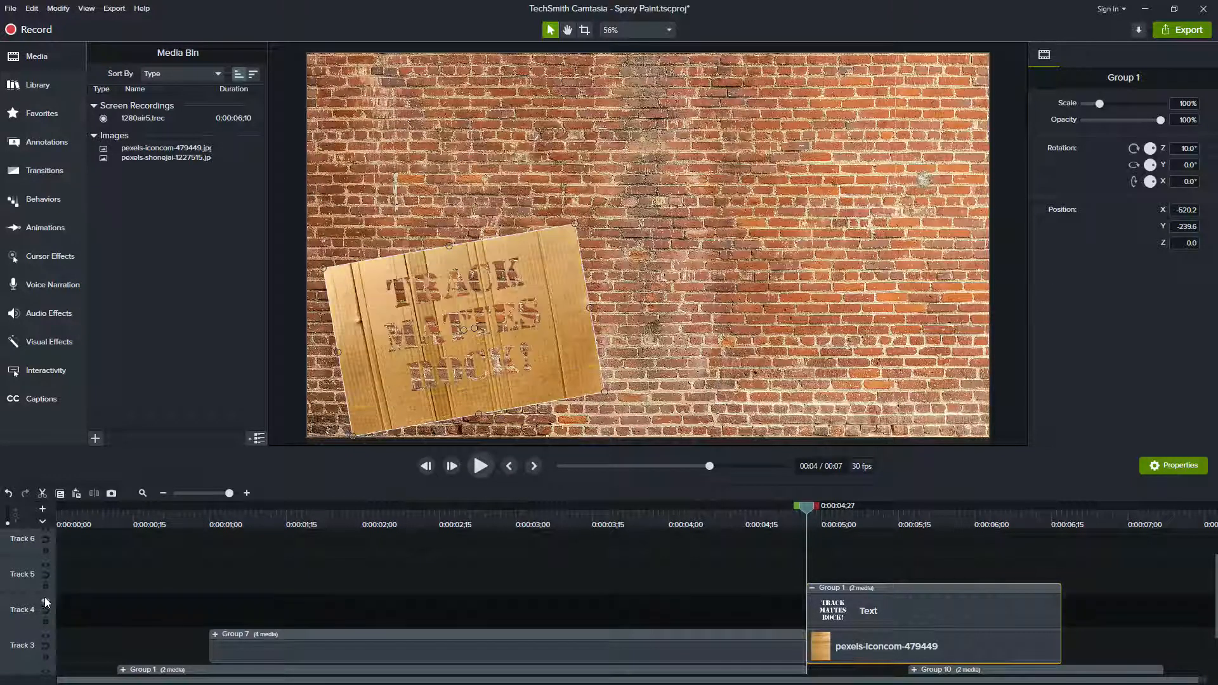
pyautogui.click(855, 611)
pyautogui.doubleClick(461, 317)
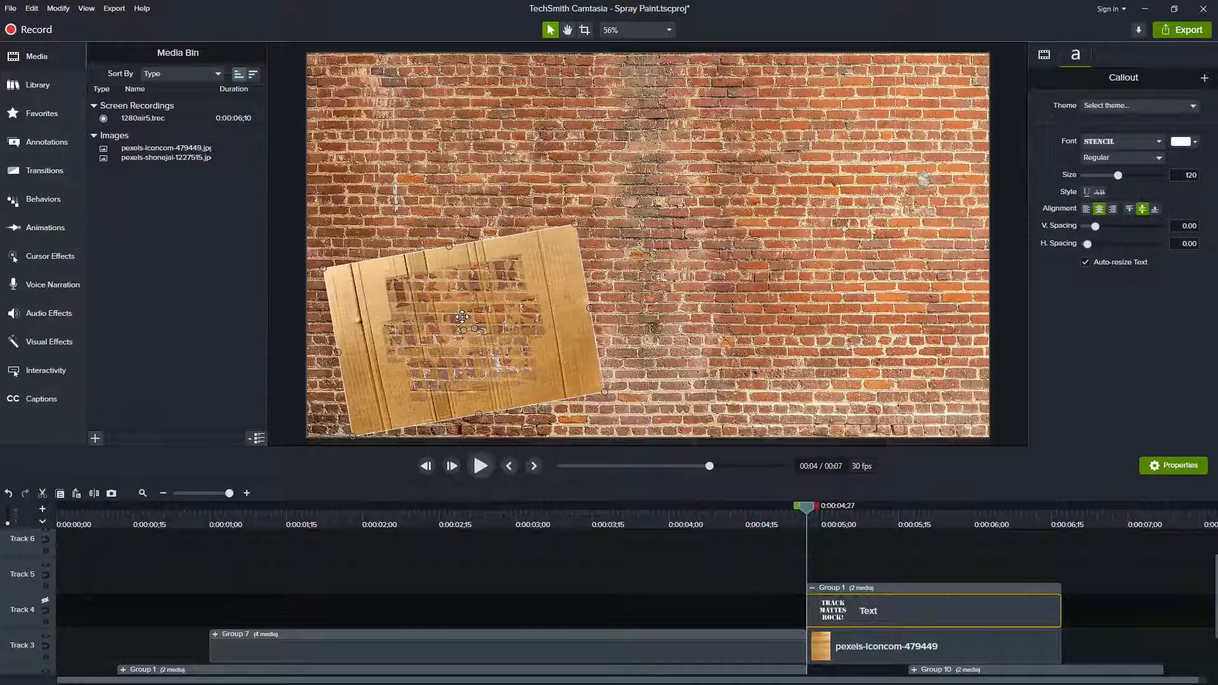
pyautogui.write('ANYTHING')
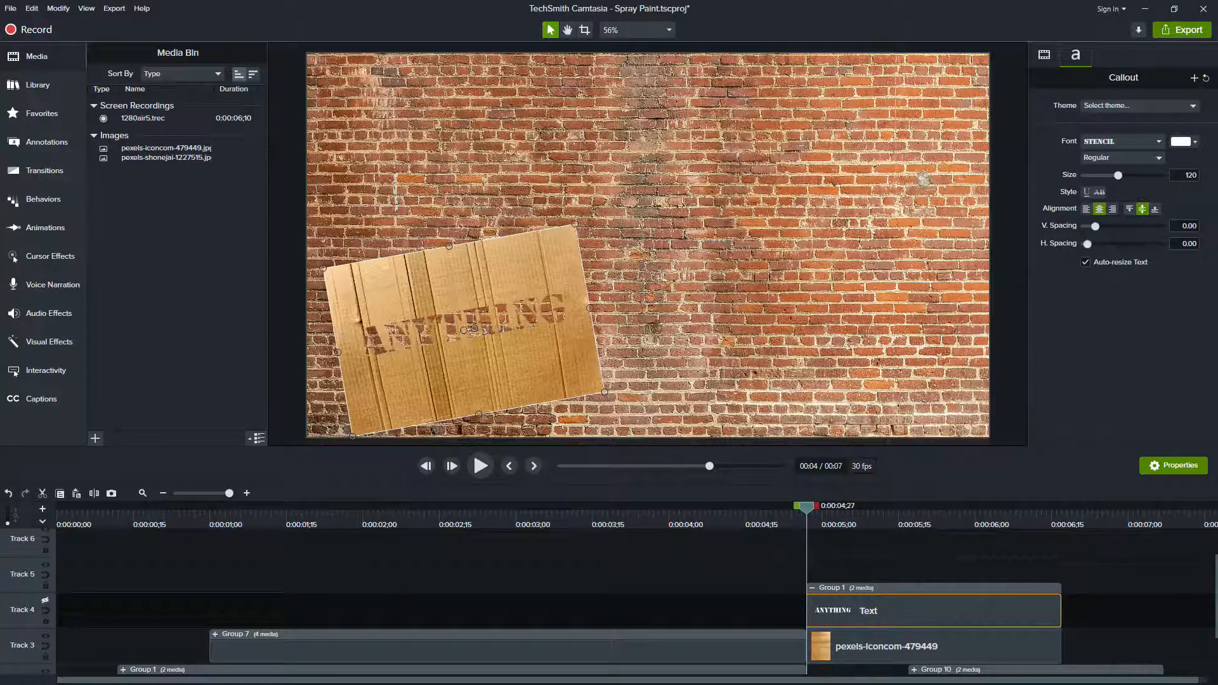
pyautogui.press('Return')
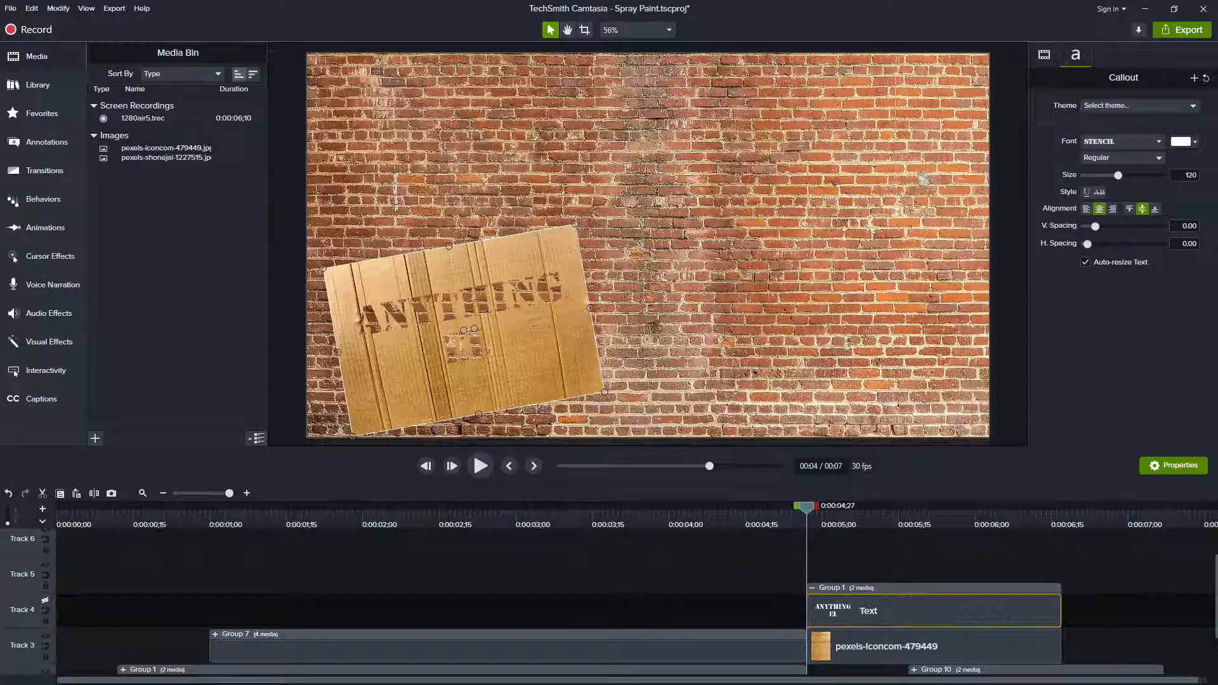
pyautogui.click(741, 583)
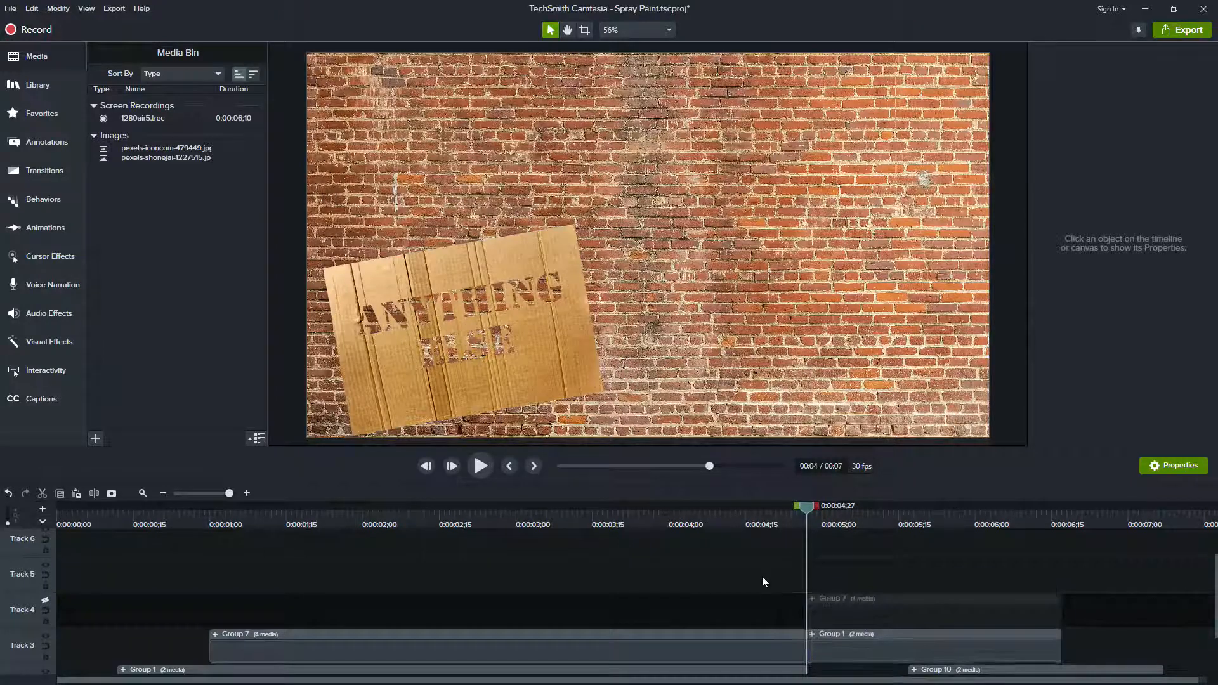
# Step: Make Track 4 visible again and group its Group 7 with the edited Group 1 on Track 3
pyautogui.click(45, 600)
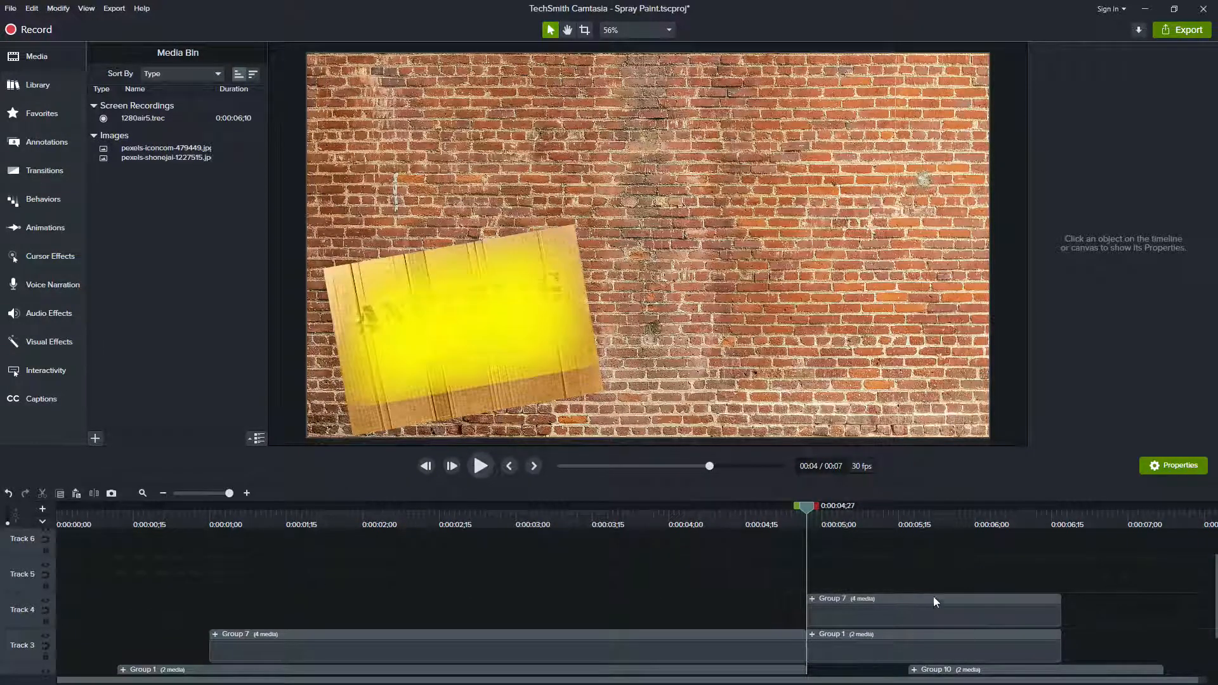
pyautogui.keyDown('ctrl'); pyautogui.click(921, 631); pyautogui.keyUp('ctrl')
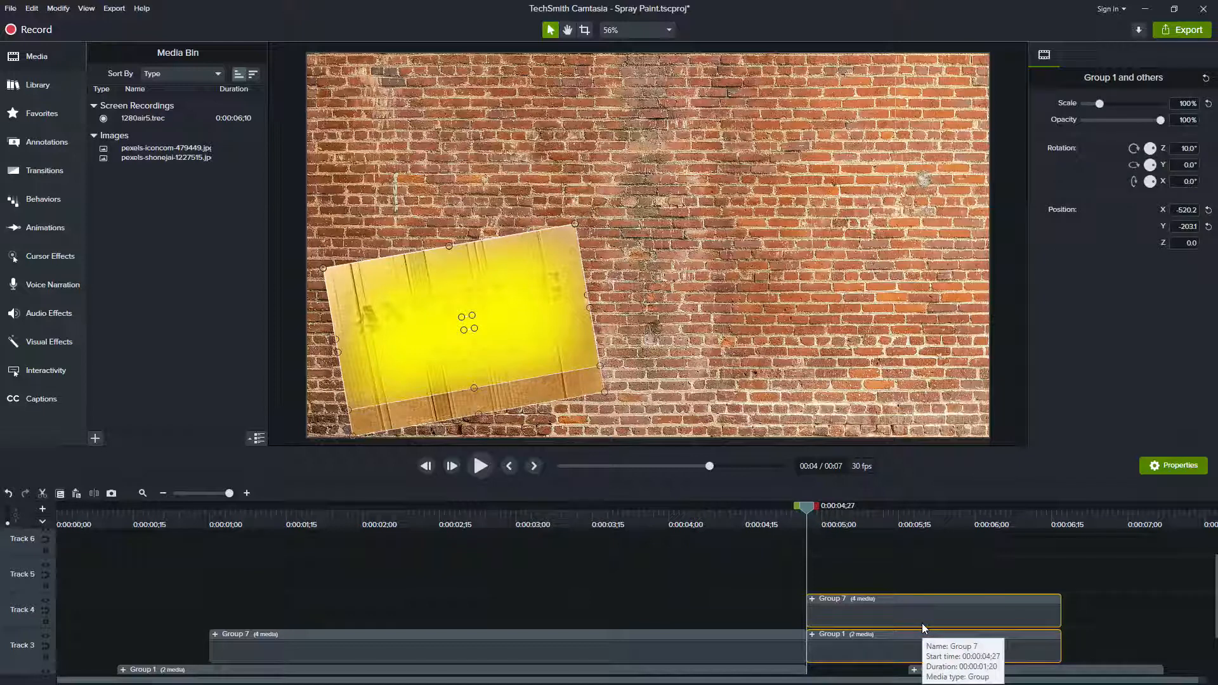
pyautogui.hotkey('ctrl', 'g')
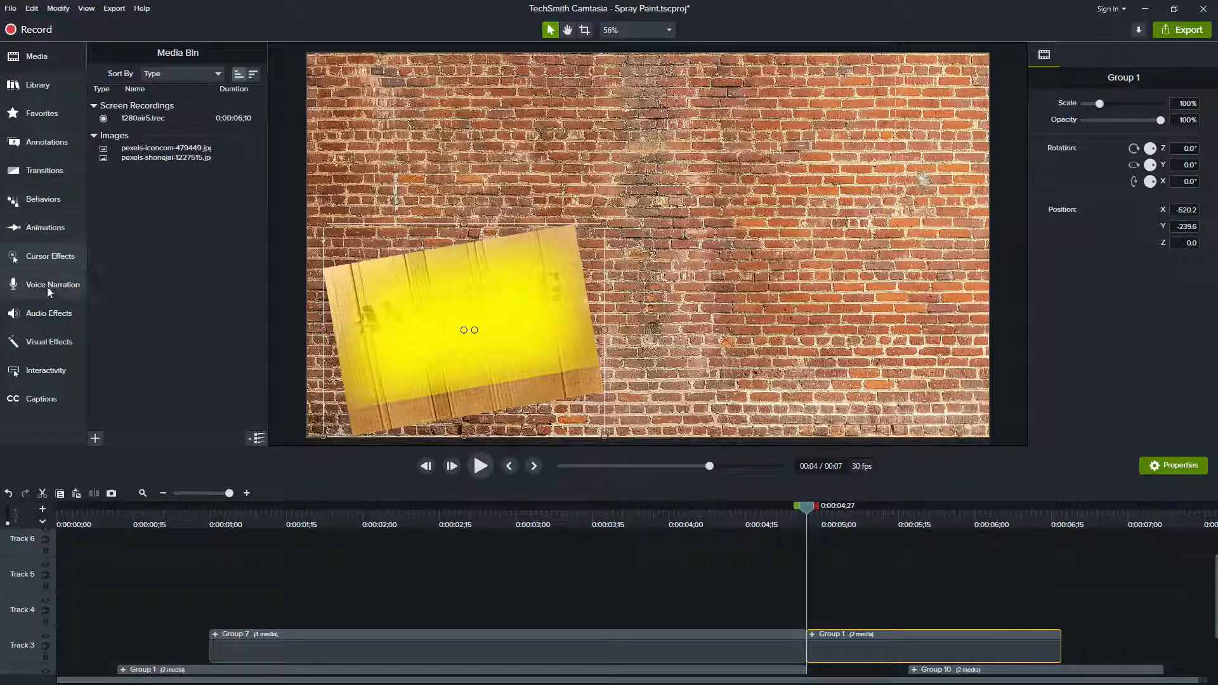
# Step: Add a Page roll transition to the end of the new group on Track 3
pyautogui.click(52, 175)
pyautogui.scroll(-8, 229, 319)
pyautogui.moveTo(220, 310); pyautogui.dragTo(1056, 659)
pyautogui.scroll(-2, 961, 577)
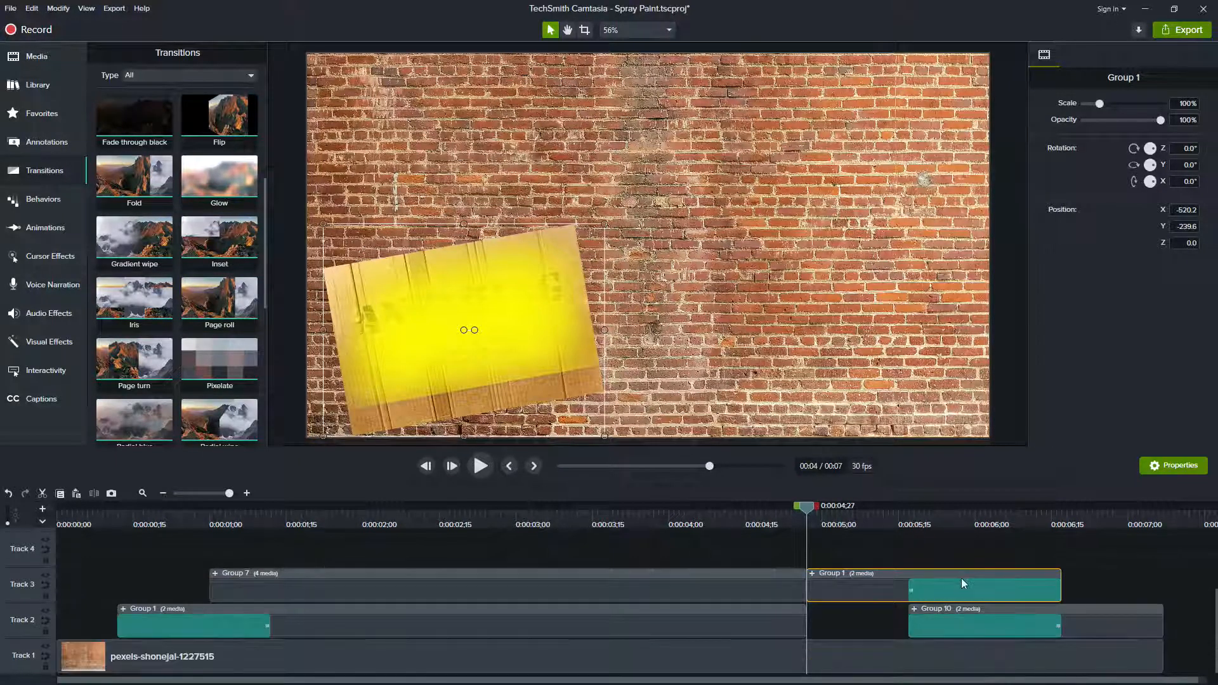
# Step: Play back the beginning of the timeline to preview the animation
pyautogui.click(95, 524)
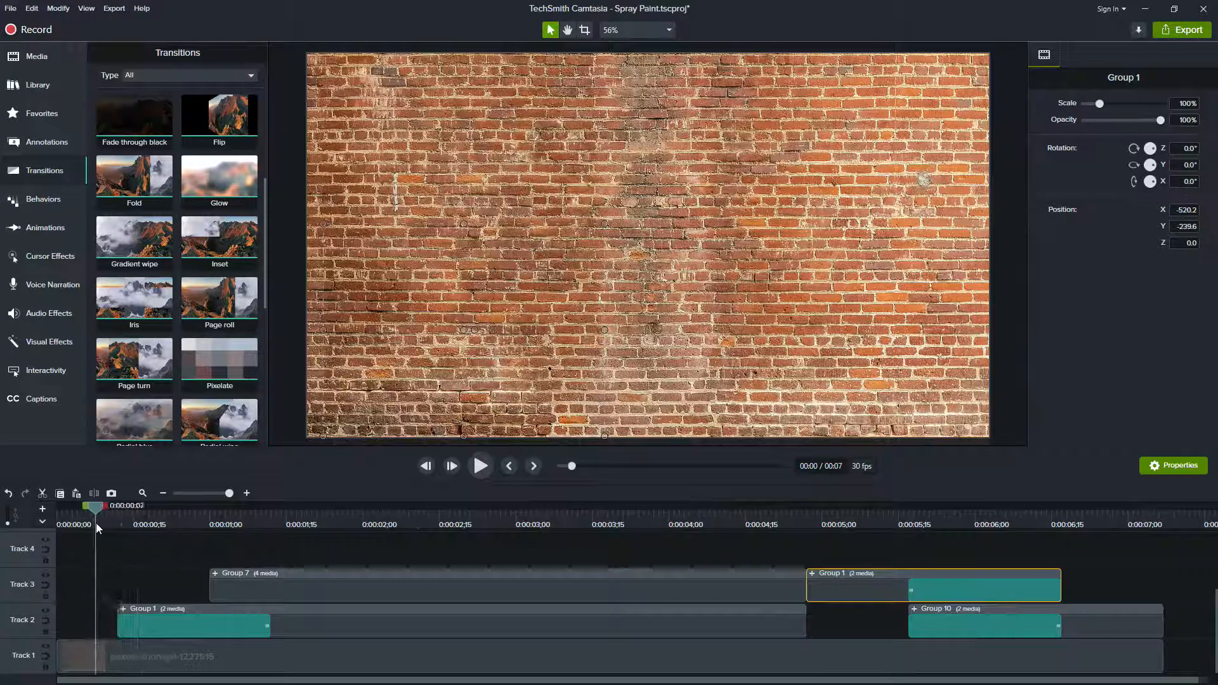
pyautogui.press('space')
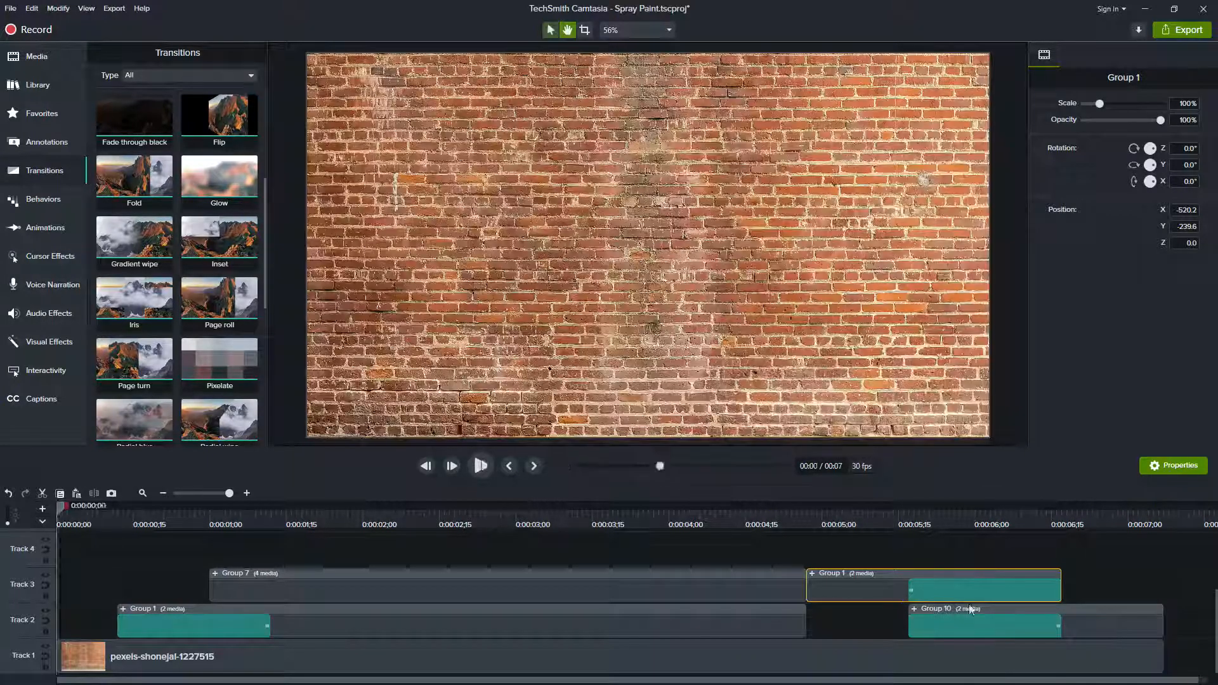
pyautogui.press('space')
pyautogui.press('space')
# Step: Inspect Group 10's text callout, collapse the group, and move it along Track 2 to start where Track 3's last group ends
pyautogui.click(914, 609)
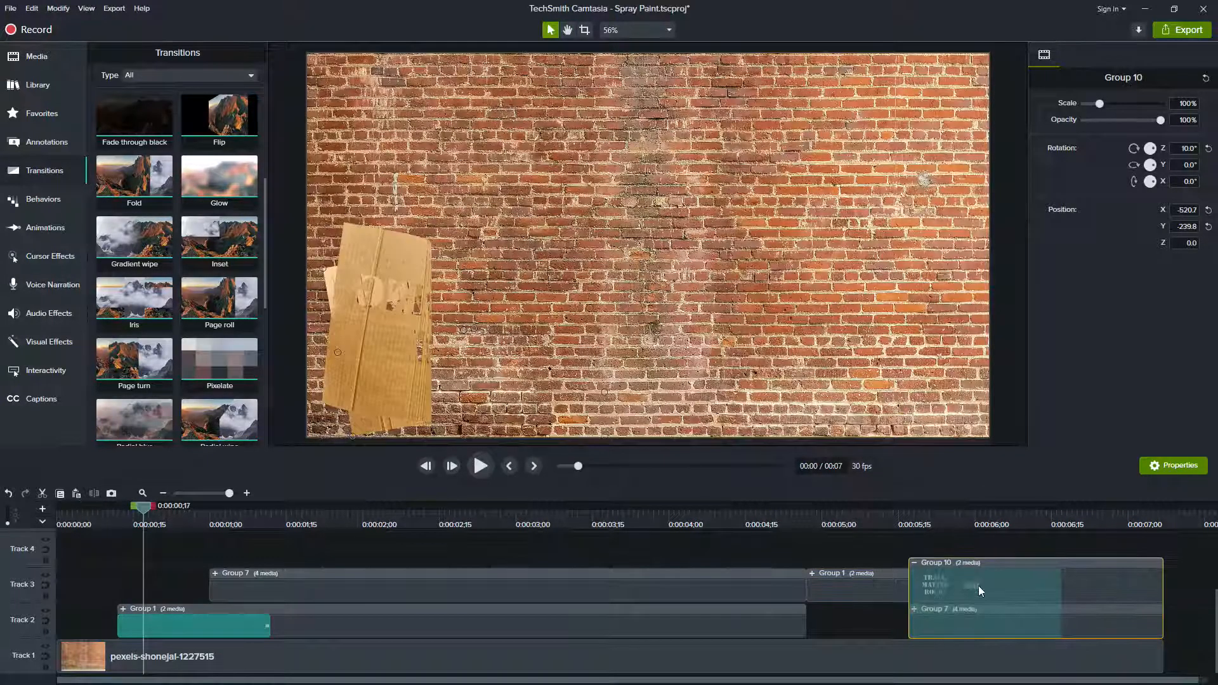
pyautogui.click(946, 584)
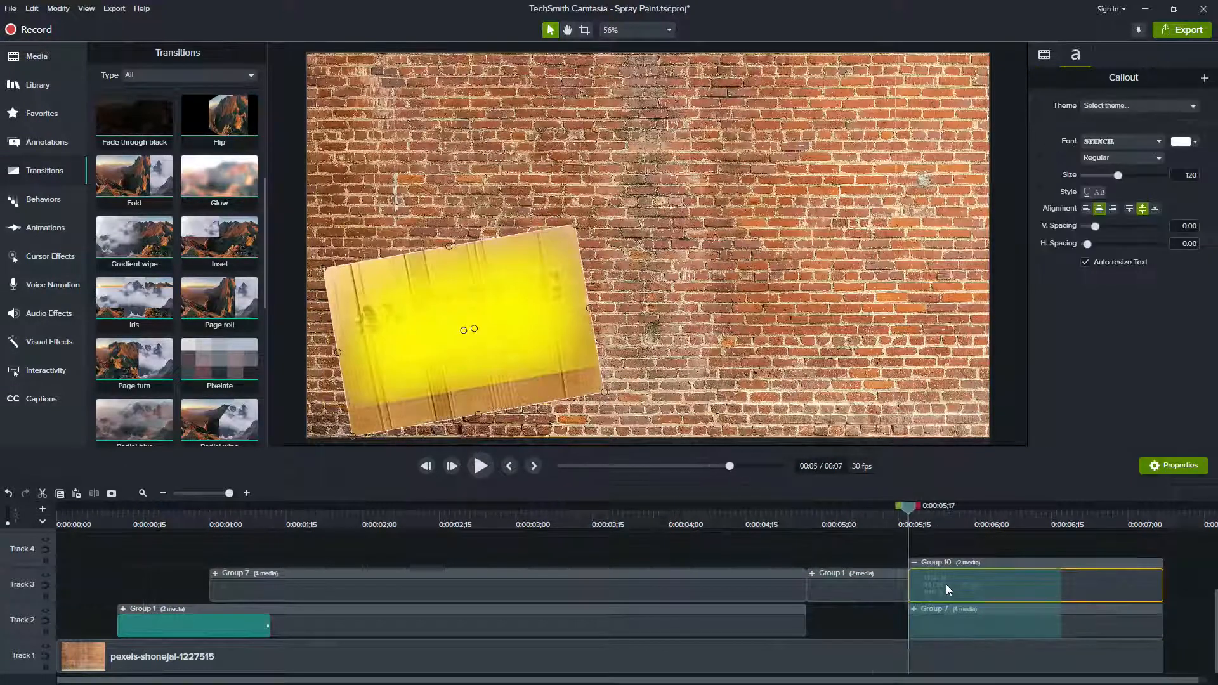
pyautogui.click(984, 563)
pyautogui.click(1057, 539)
pyautogui.moveTo(1062, 607); pyautogui.dragTo(1143, 610)
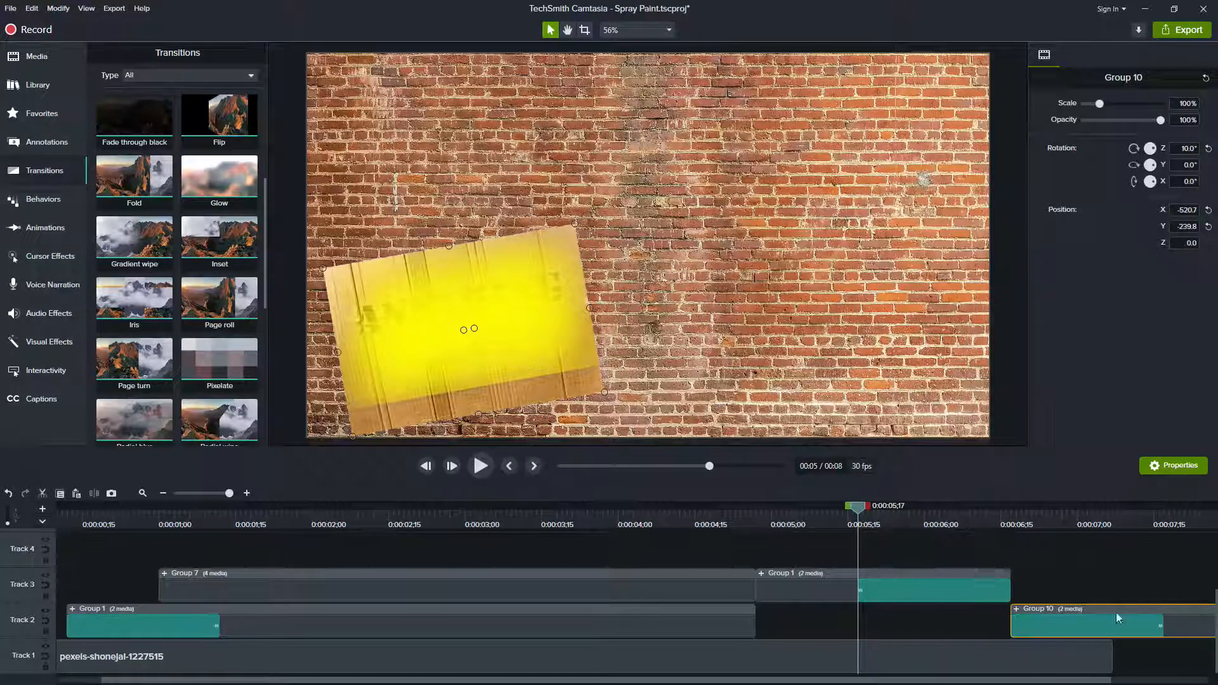
# Step: Expand Group 10 and change its "TRACK MATTES ROCK!" text callout to "ANYTHING ELSE" on two lines
pyautogui.click(1016, 608)
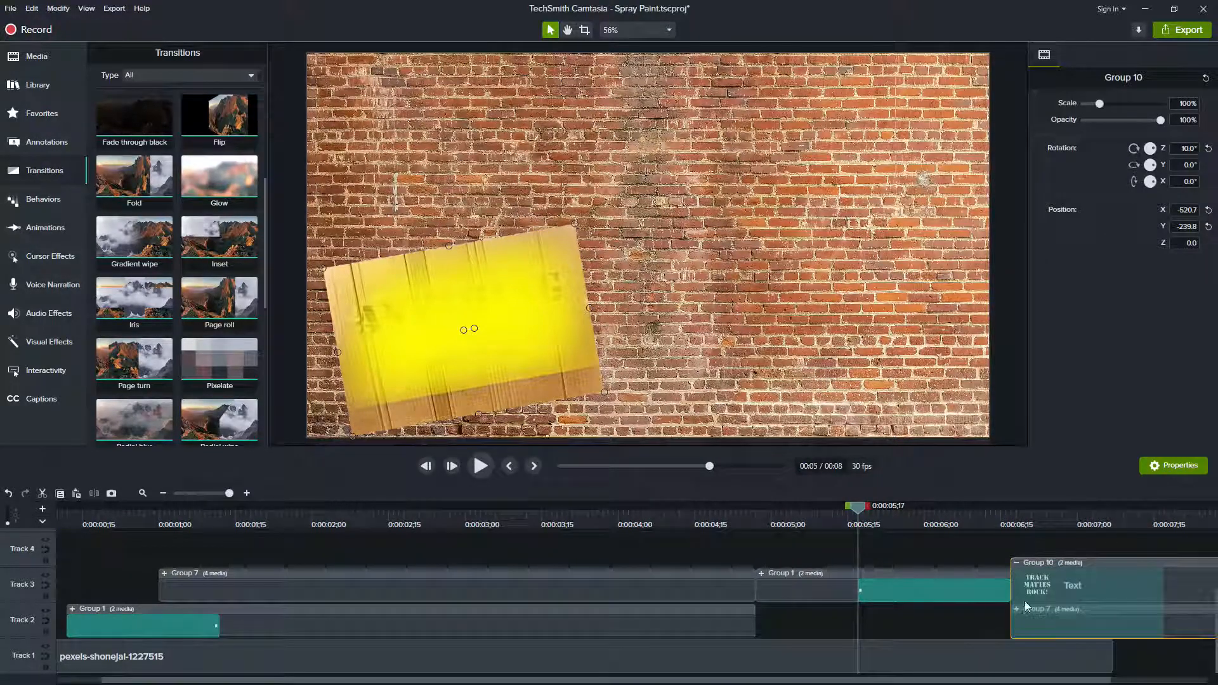
pyautogui.click(1049, 587)
pyautogui.click(1037, 587)
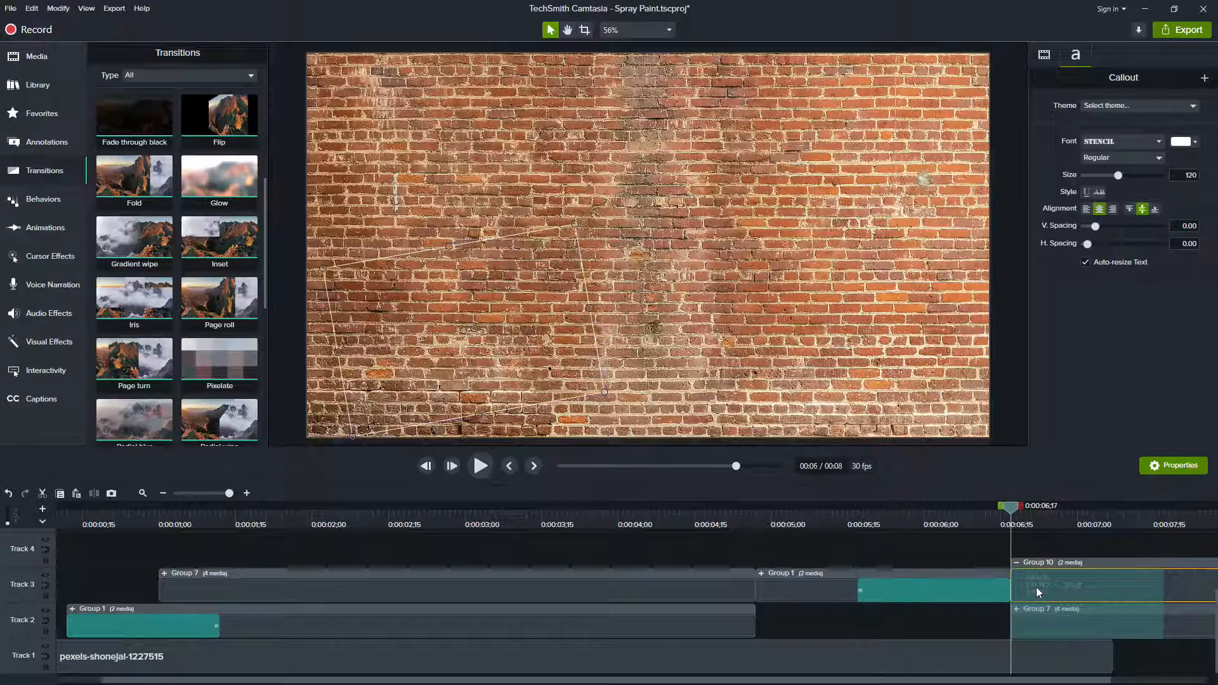
pyautogui.moveTo(1045, 519); pyautogui.dragTo(1189, 510)
pyautogui.doubleClick(475, 326)
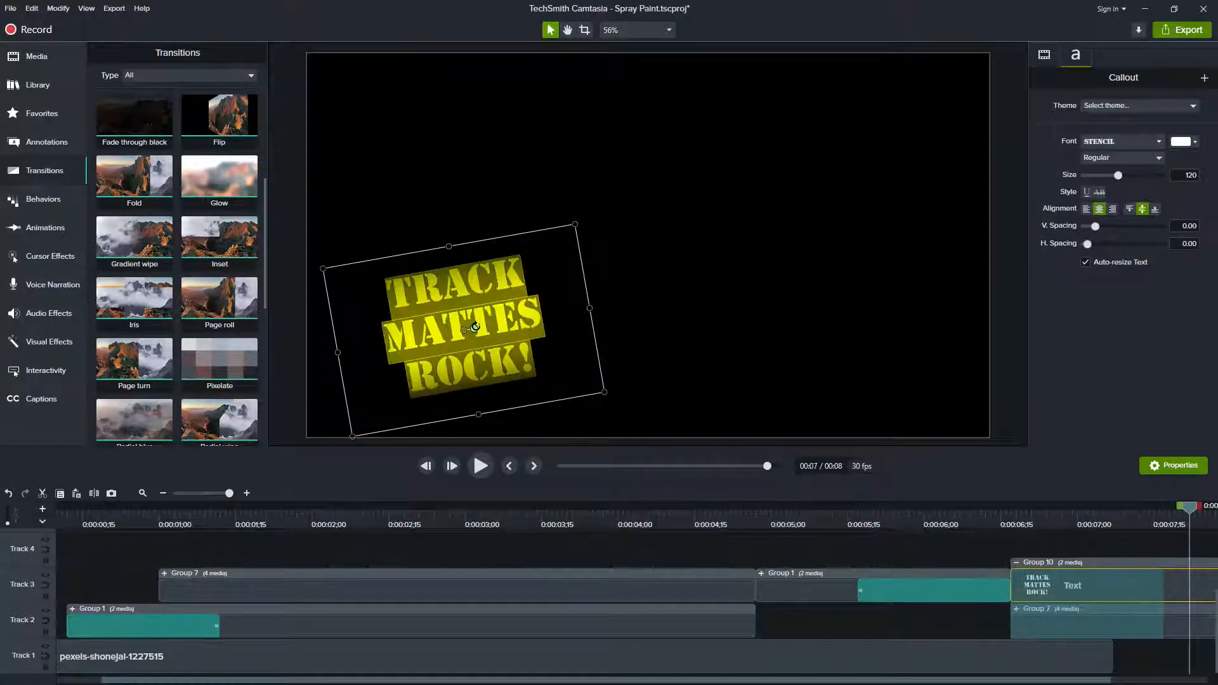
pyautogui.write('ANYTHING')
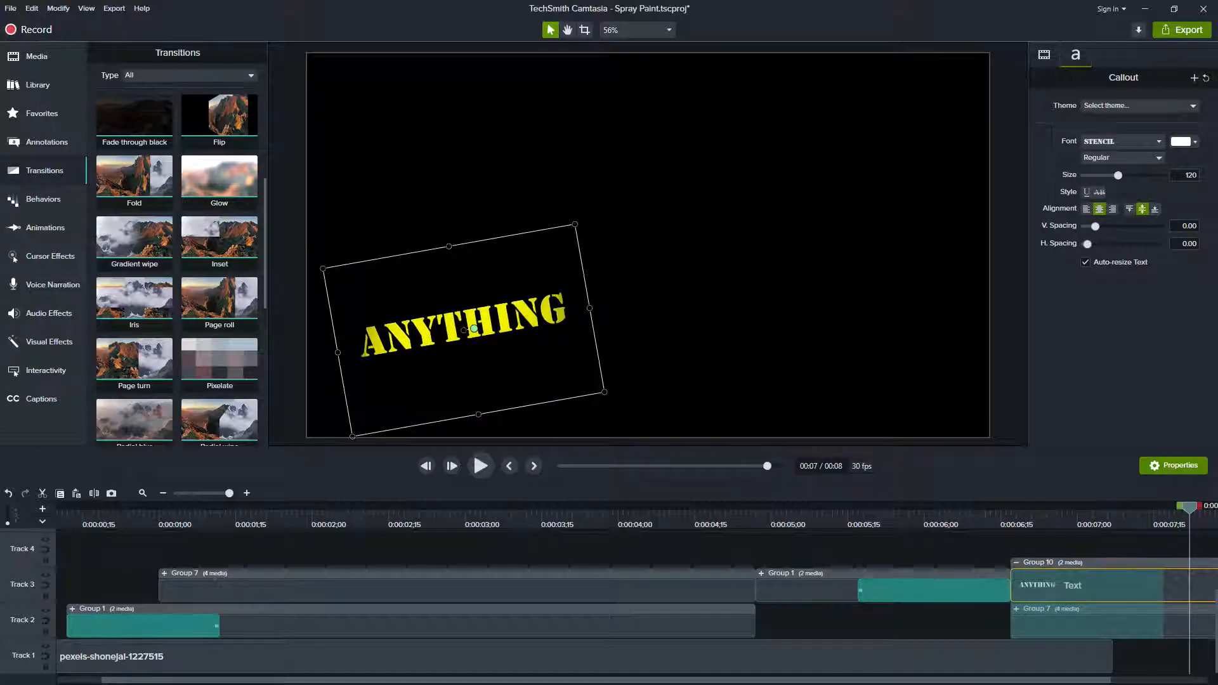
pyautogui.press('Return')
pyautogui.write('ELSE')
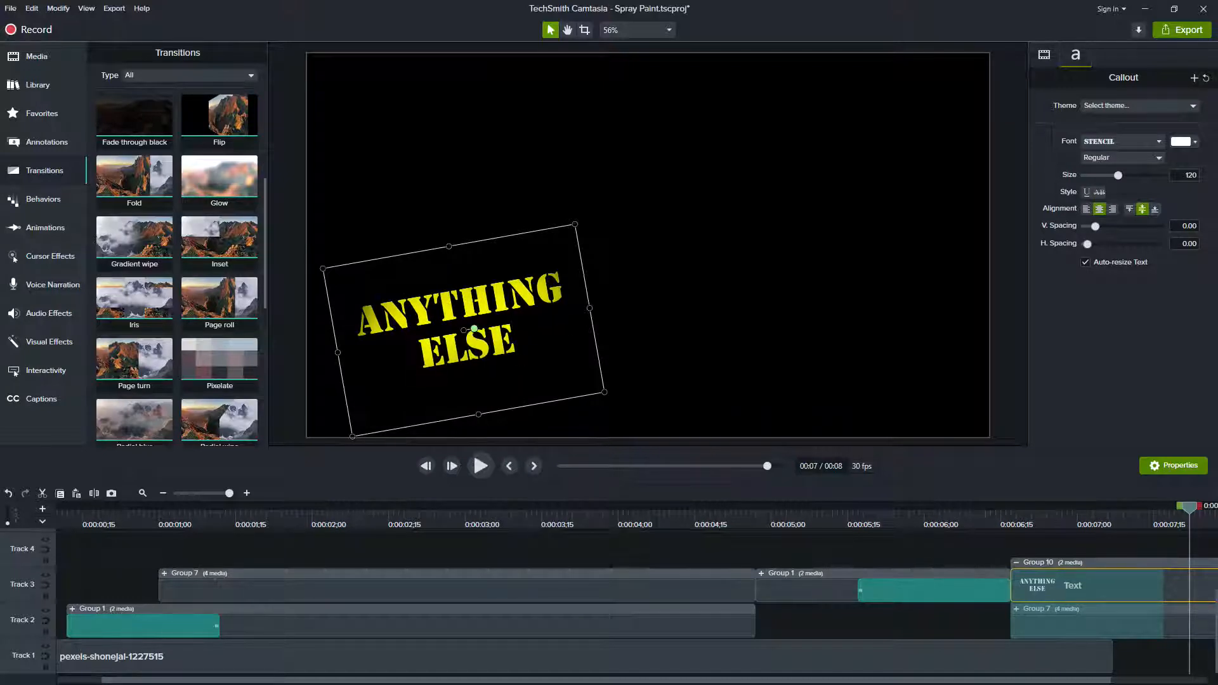
pyautogui.click(949, 550)
# Step: Move Group 10 back under the transition of Track 3's last group, return the playhead near the start, and fit the timeline
pyautogui.moveTo(1113, 606); pyautogui.dragTo(963, 616)
pyautogui.moveTo(720, 525)
pyautogui.mouseDown()
pyautogui.moveTo(25, 523)
pyautogui.moveTo(837, 510)
pyautogui.moveTo(1125, 448)
pyautogui.moveTo(759, 519)
pyautogui.moveTo(167, 595)
pyautogui.moveTo(89, 590)
pyautogui.mouseUp()
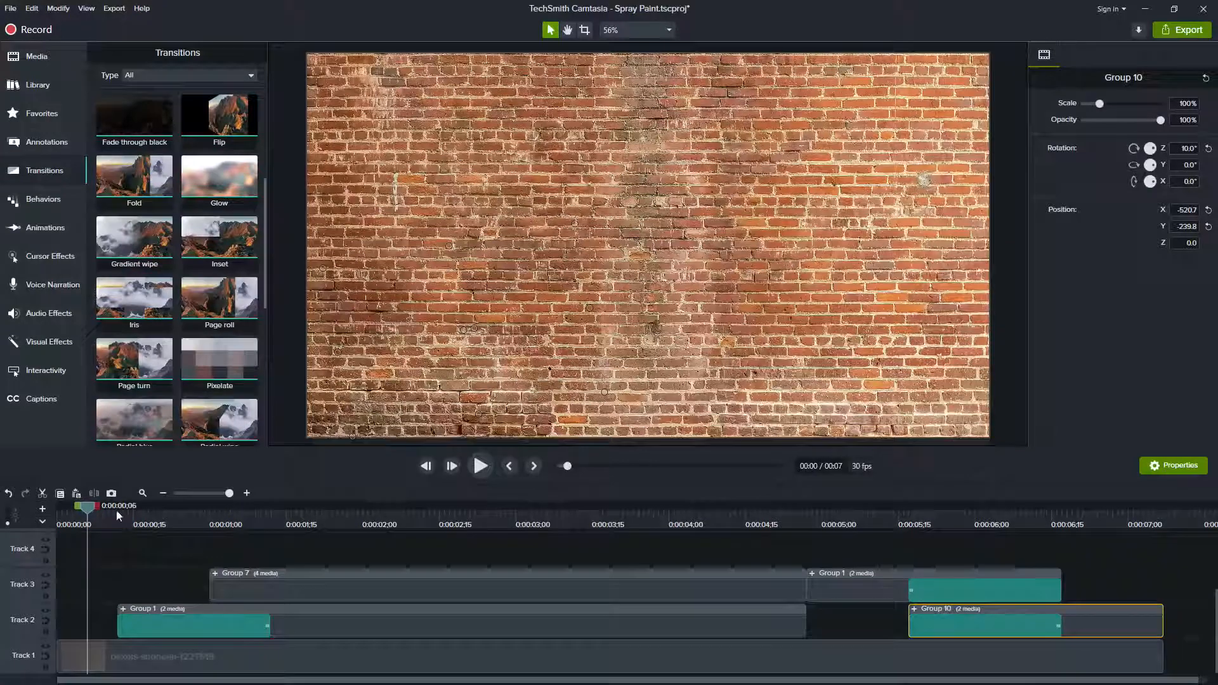
pyautogui.click(141, 493)
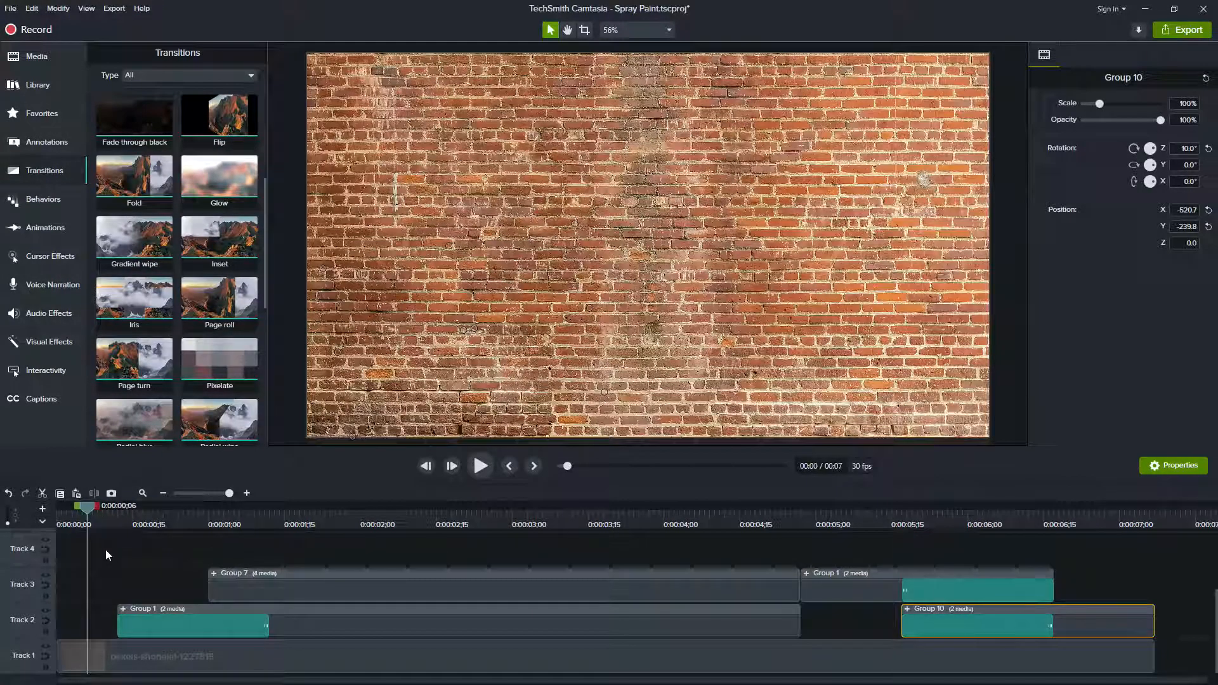
# Step: Add all timeline media to the Default library as "Spray Paint", using the canvas size
pyautogui.click(161, 549)
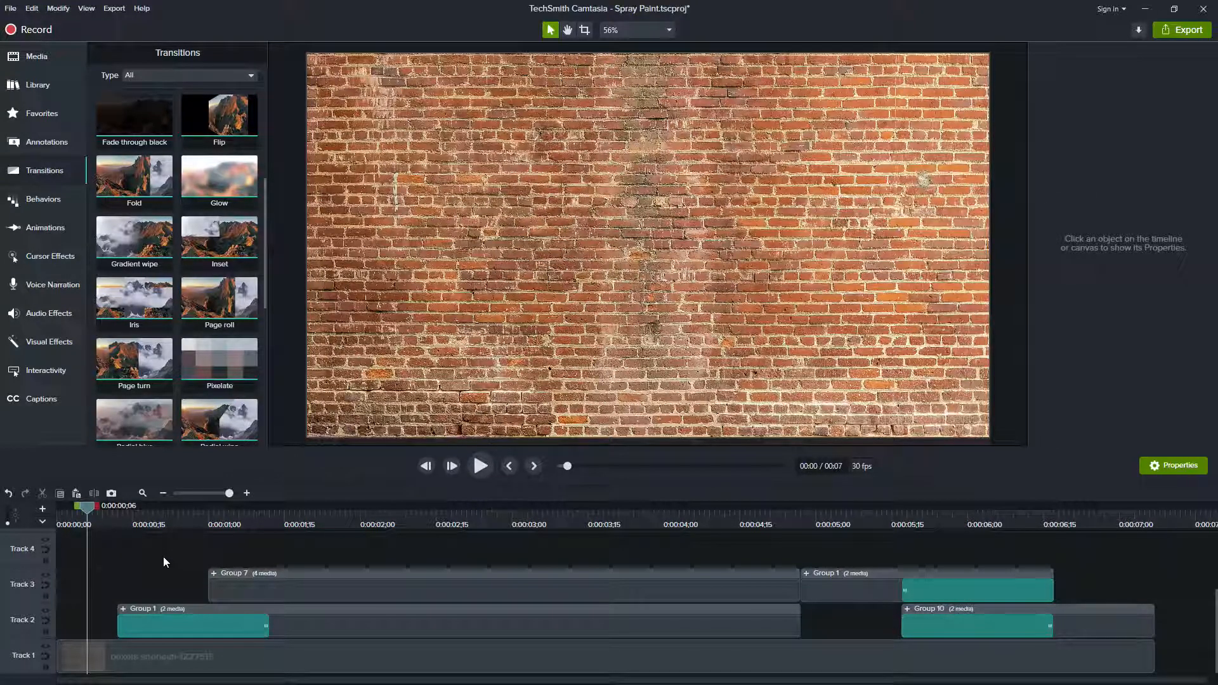
pyautogui.hotkey('ctrl', 'a')
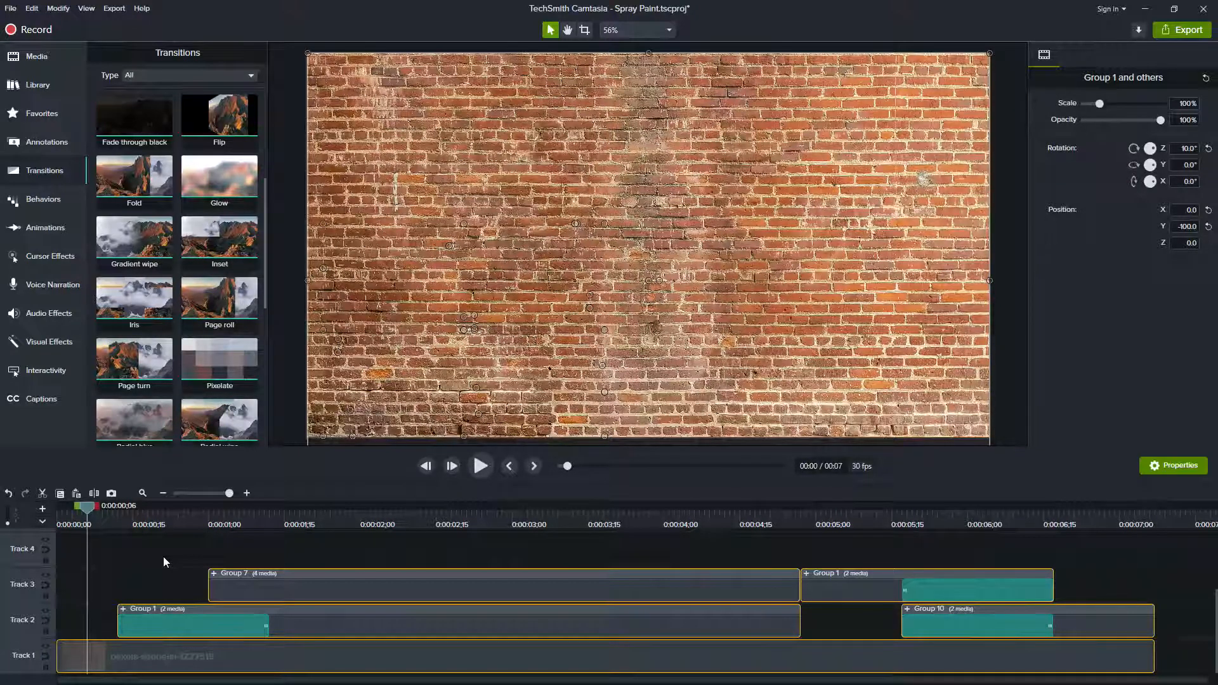
pyautogui.rightClick(308, 591)
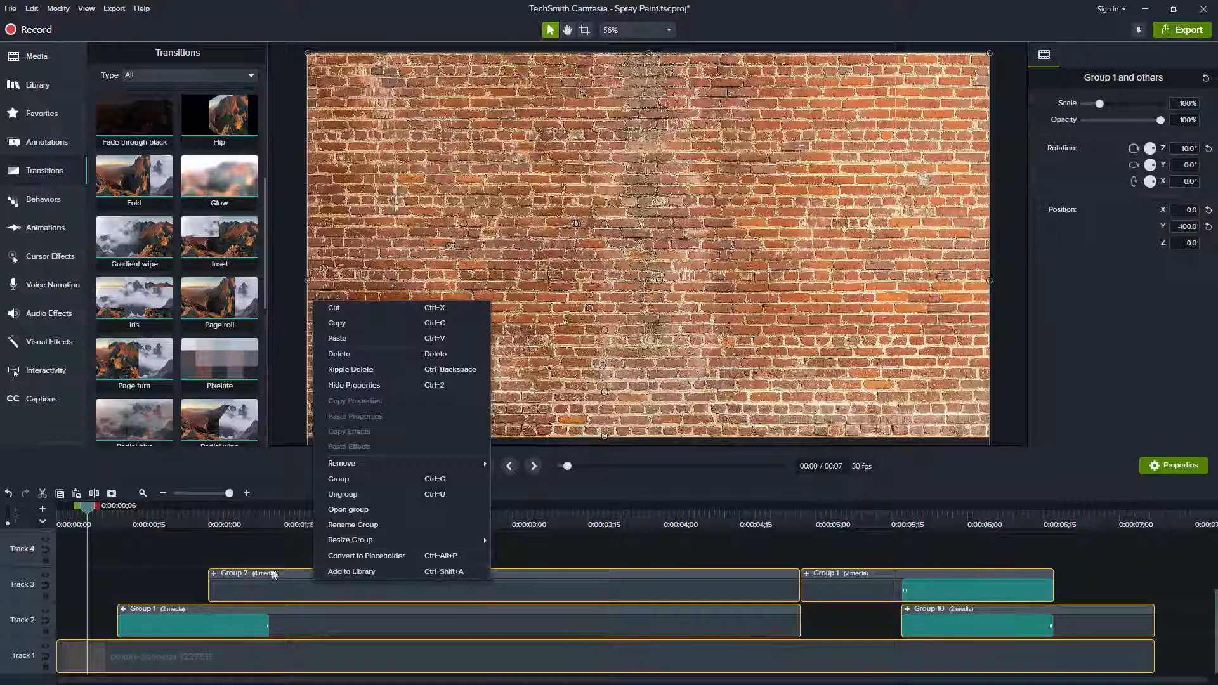
pyautogui.click(154, 549)
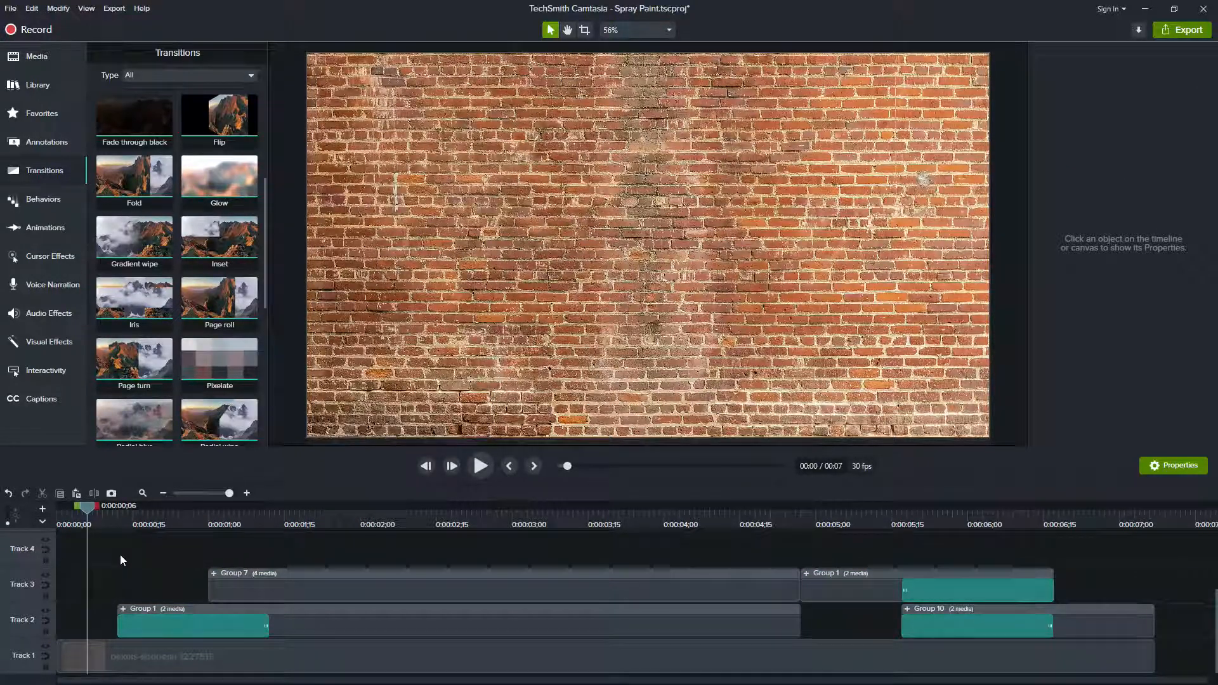
pyautogui.hotkey('ctrl', 'a')
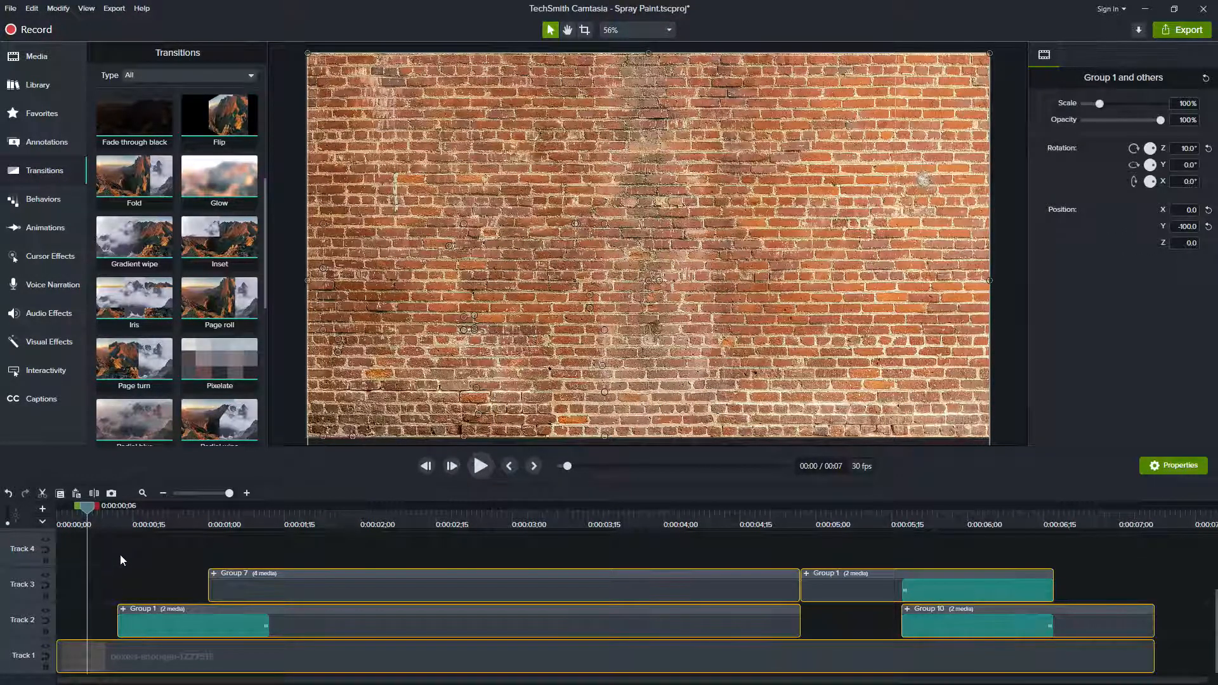
pyautogui.hotkey('ctrl', 'shift', 'a')
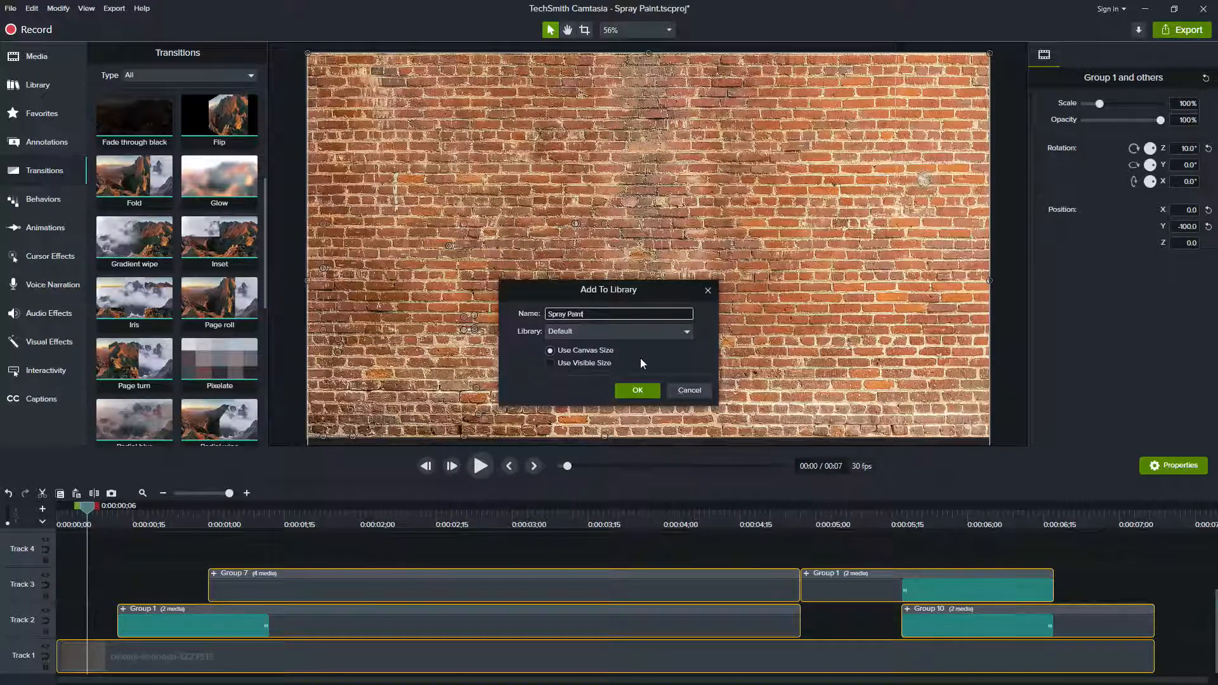
pyautogui.click(636, 392)
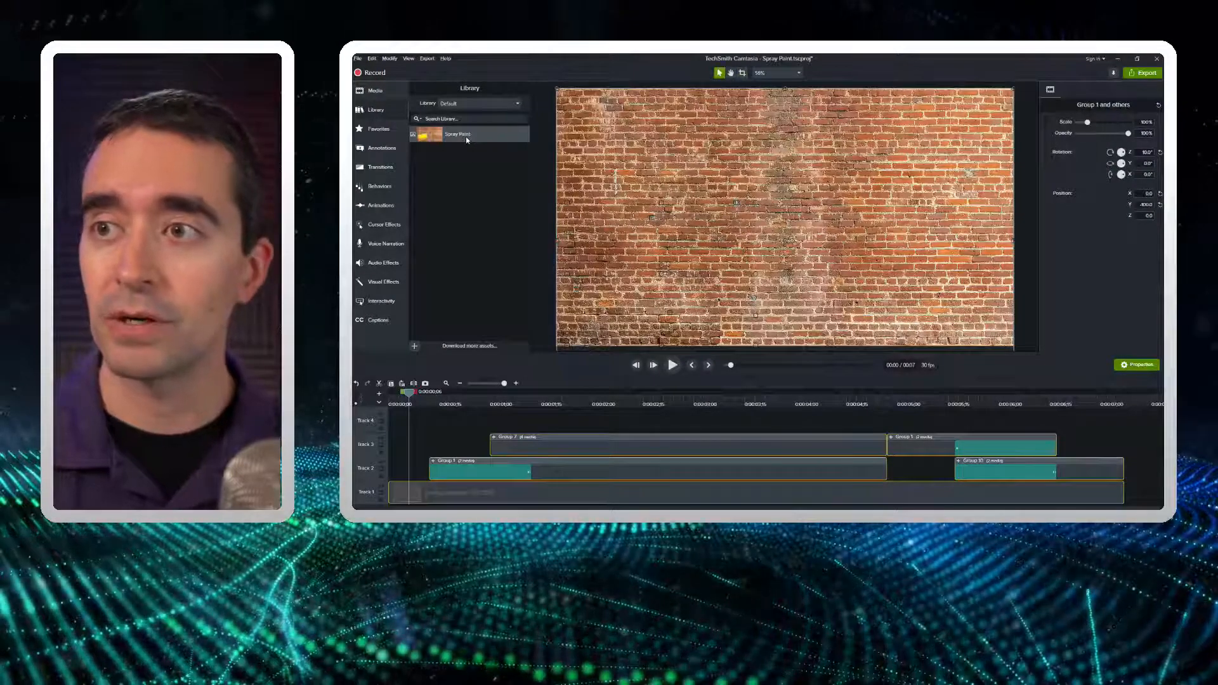
# Step: Switch to File Explorer and look through the Live folder's 2020-09-27, 2020-07-05 and 2020-07-12 project folders before returning to Camtasia
pyautogui.hotkey('alt', 'Tab')
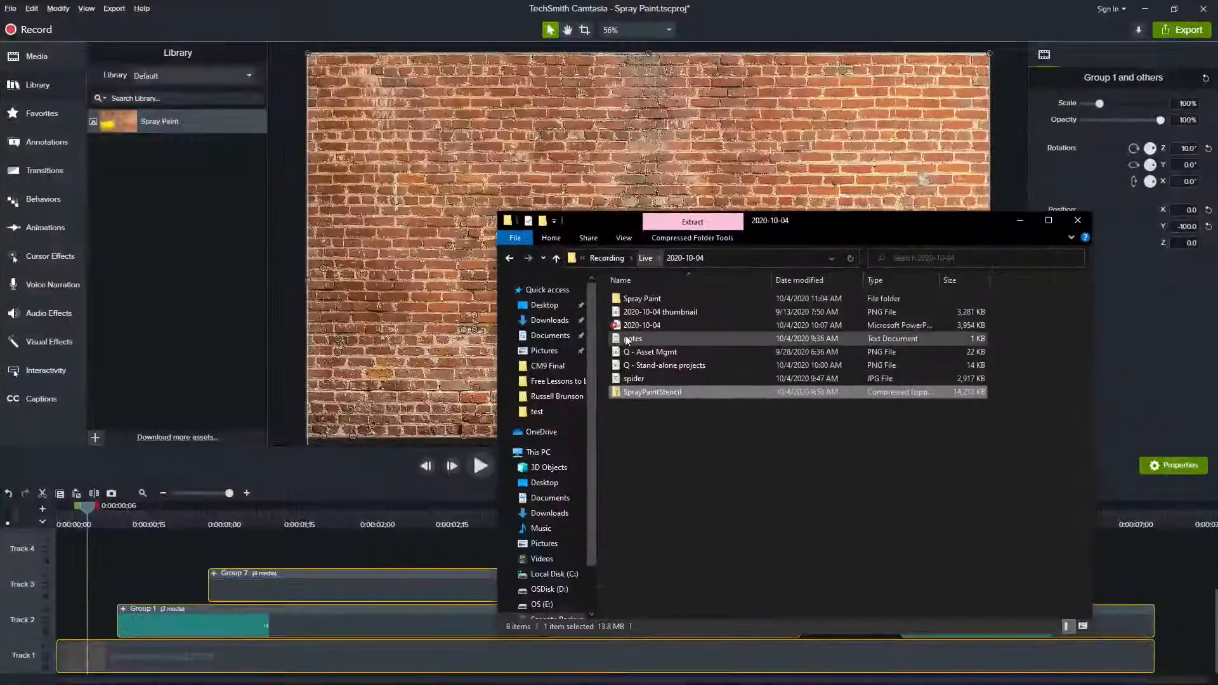
pyautogui.click(782, 227)
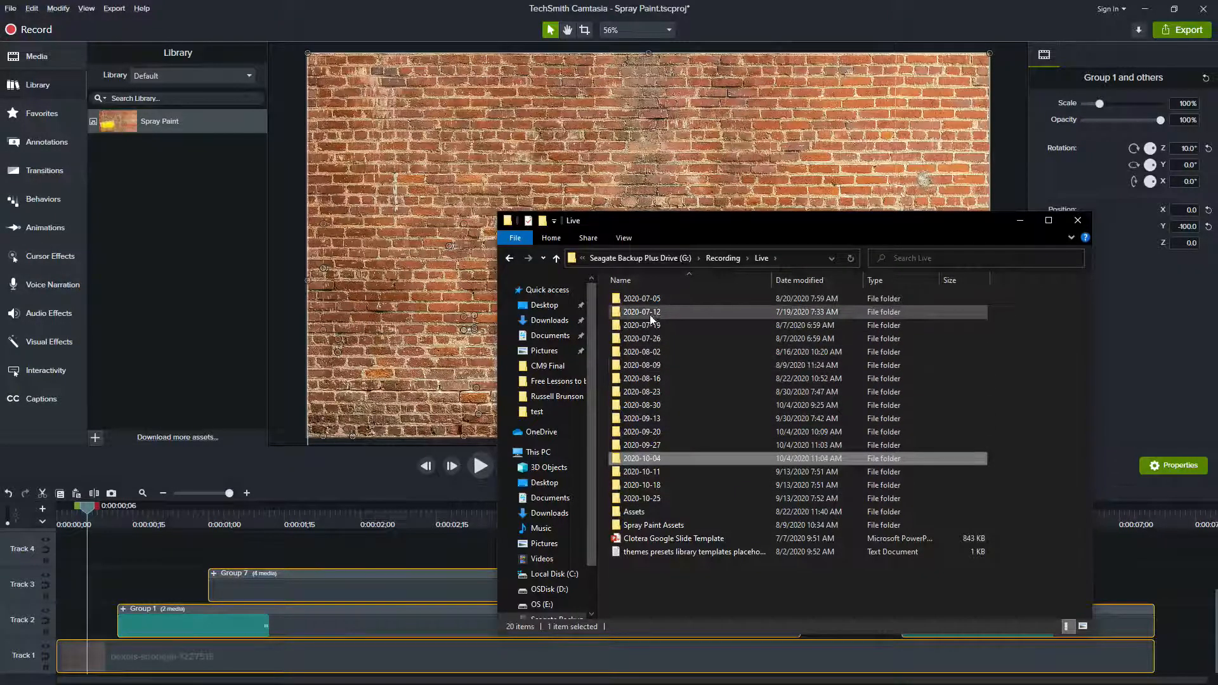
pyautogui.doubleClick(643, 444)
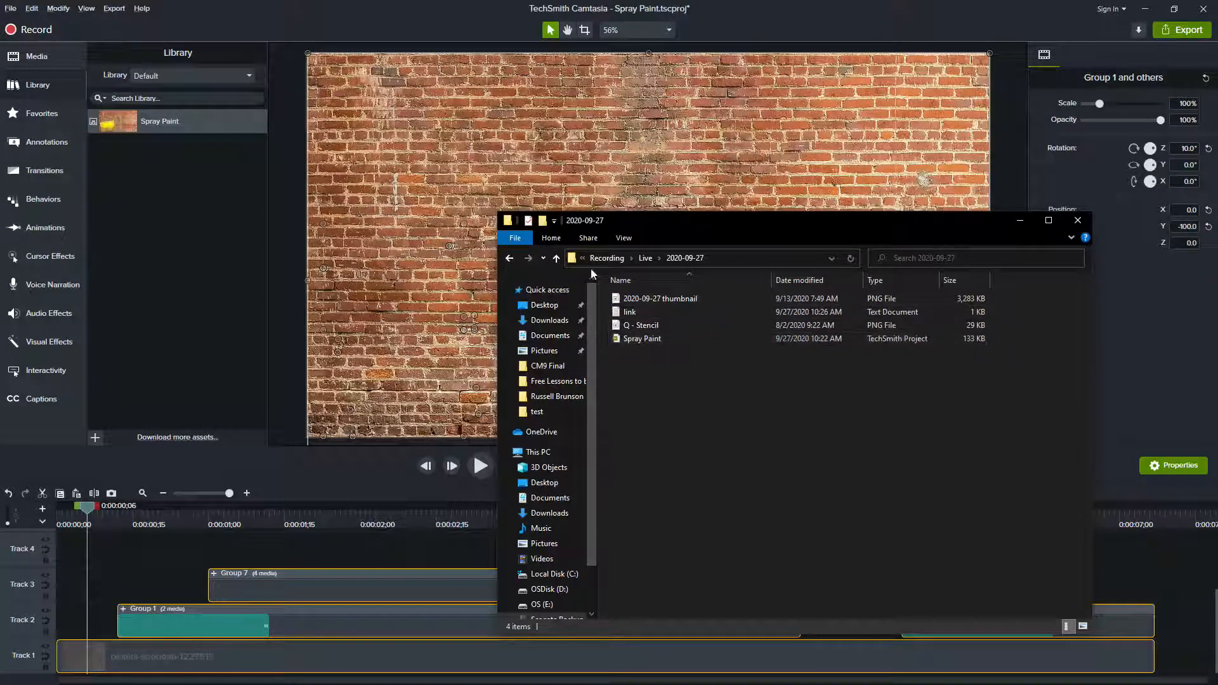
pyautogui.click(646, 258)
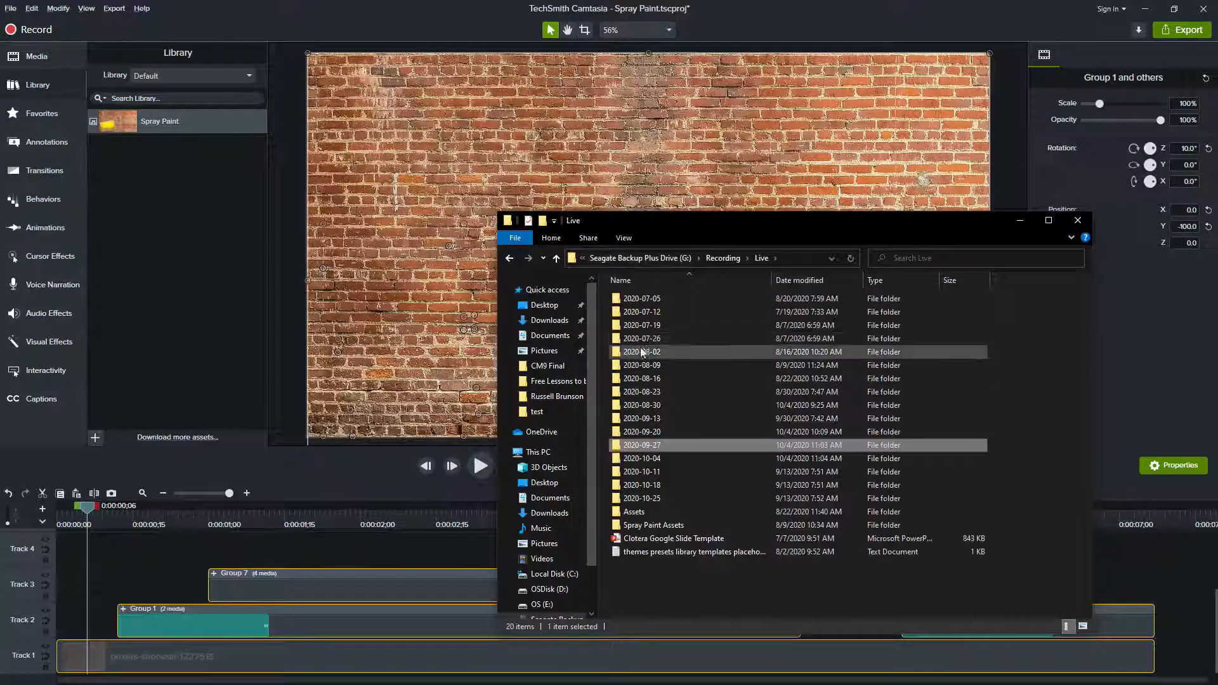
pyautogui.doubleClick(641, 302)
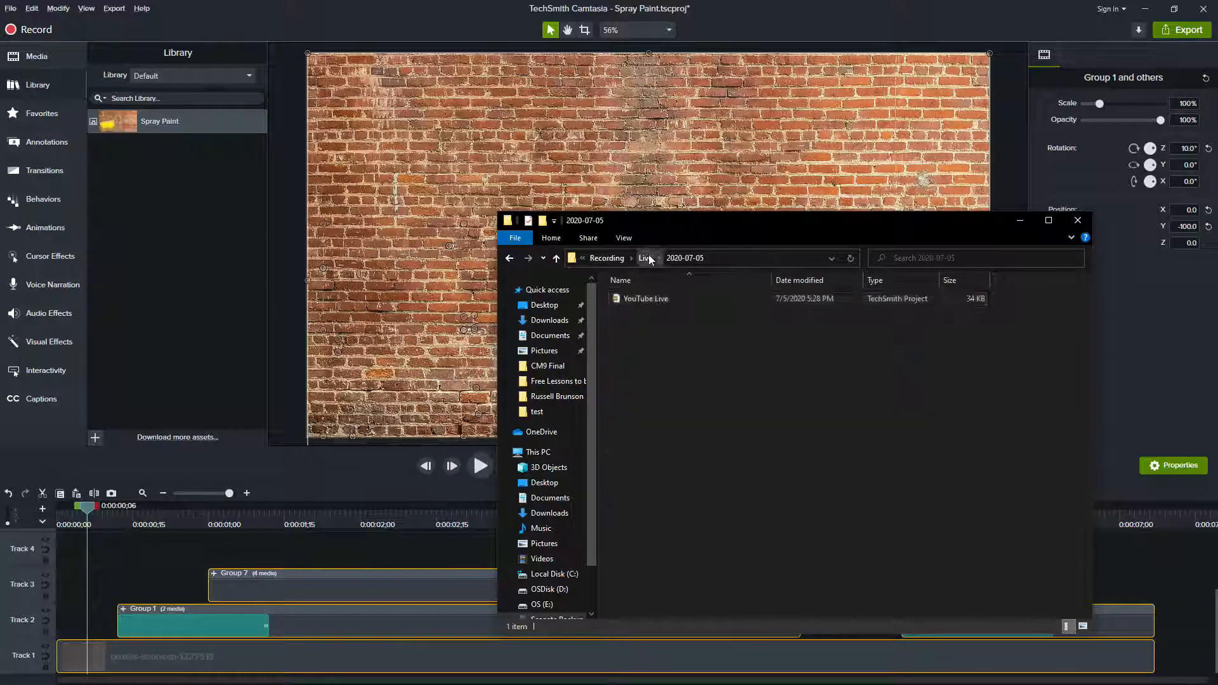
pyautogui.click(647, 257)
pyautogui.doubleClick(648, 313)
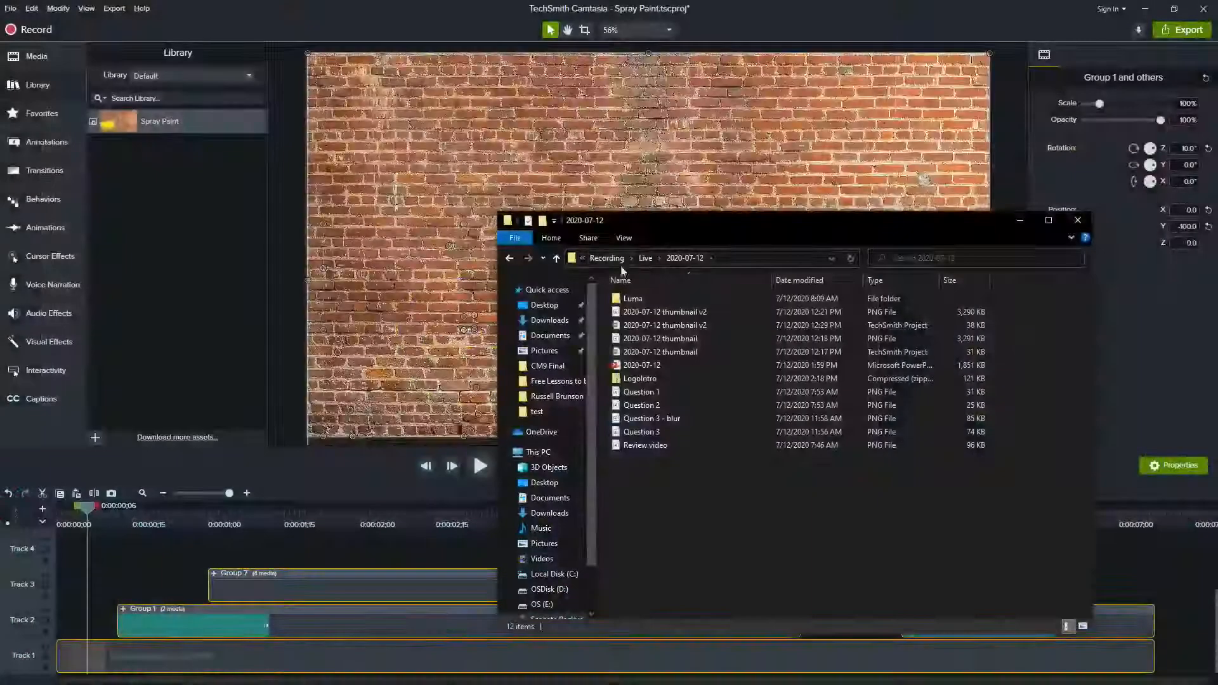
pyautogui.click(217, 215)
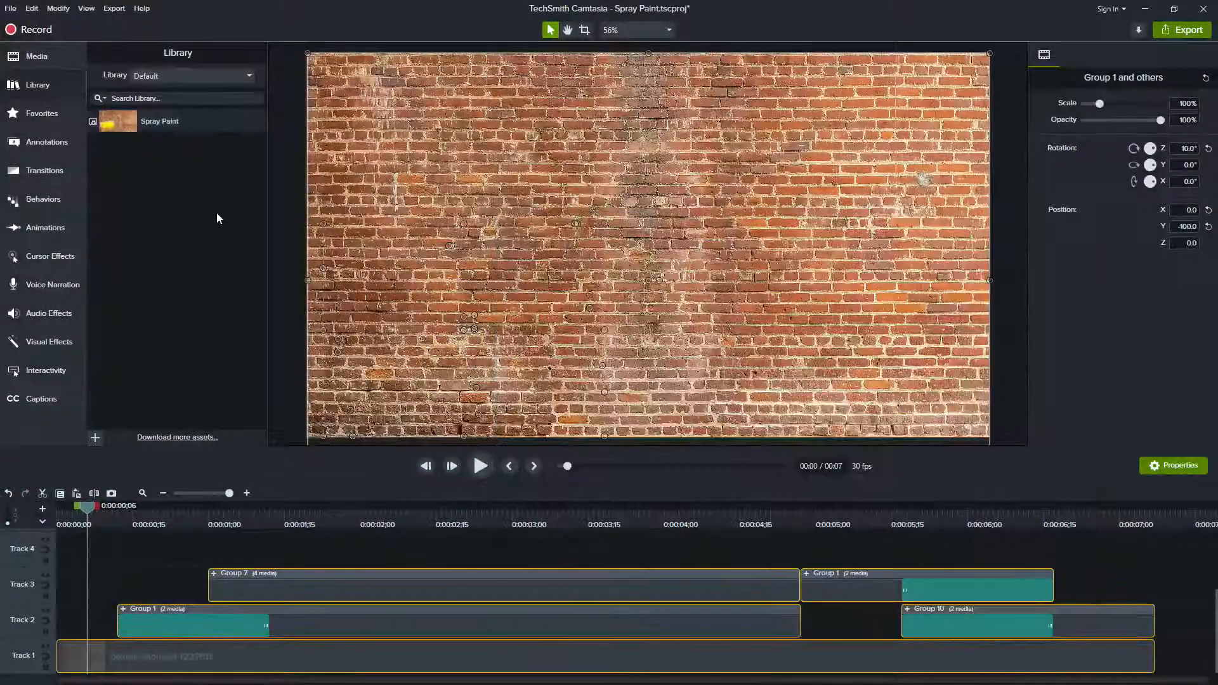
# Step: Look at the file type options for exporting the project as a zipped project, leaving without saving
pyautogui.click(11, 9)
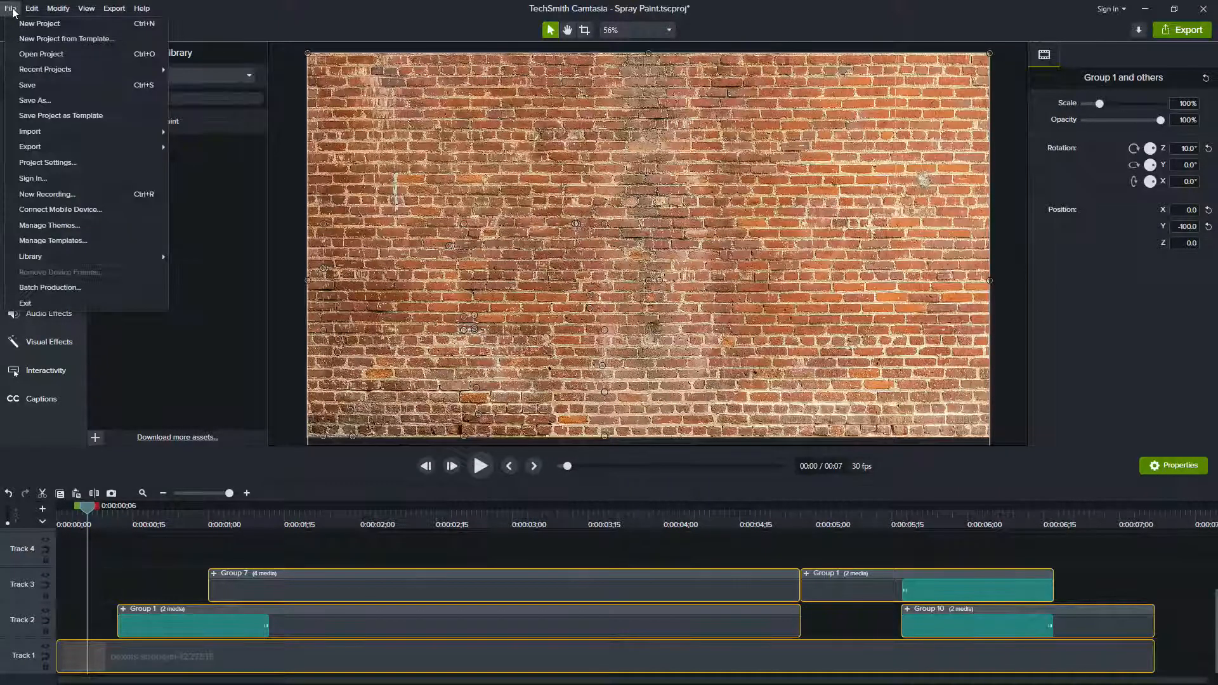
pyautogui.moveTo(70, 146)
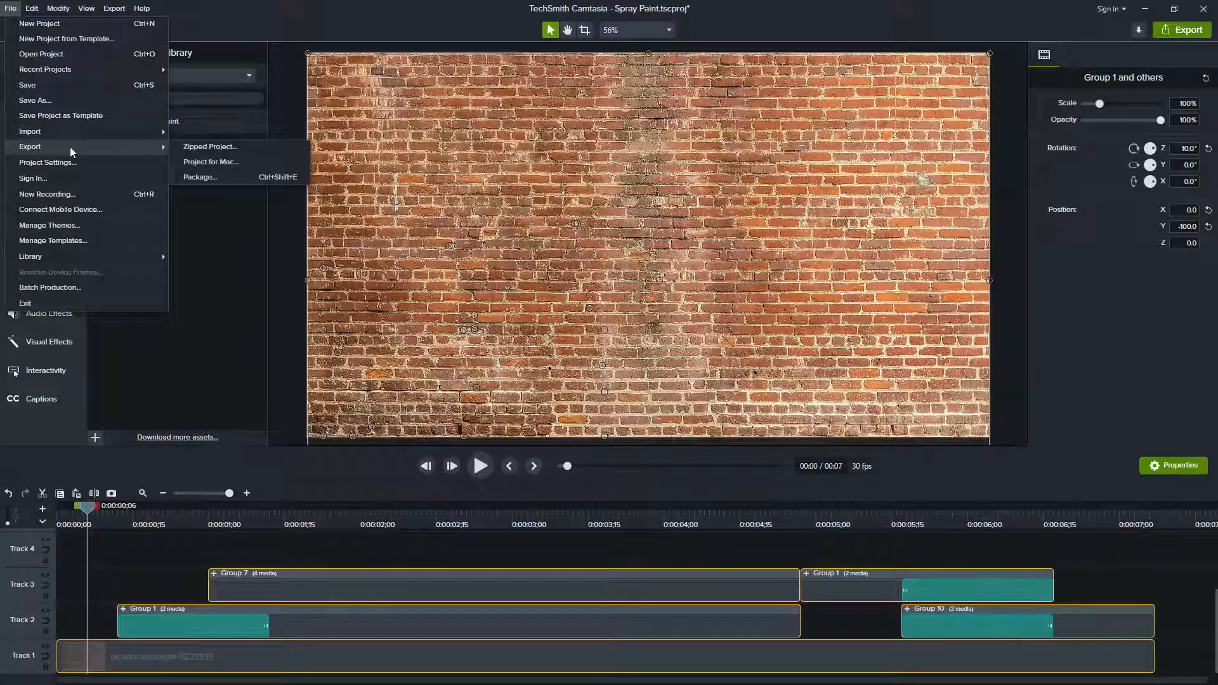
pyautogui.click(280, 149)
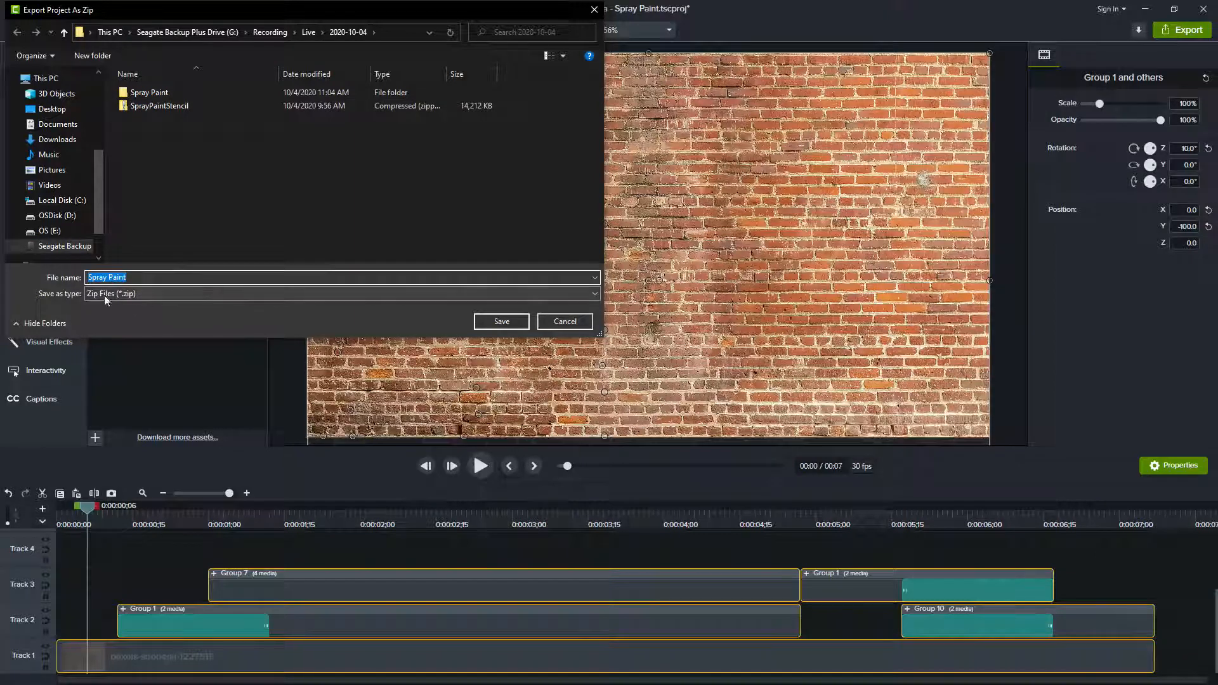
pyautogui.click(140, 291)
pyautogui.click(157, 295)
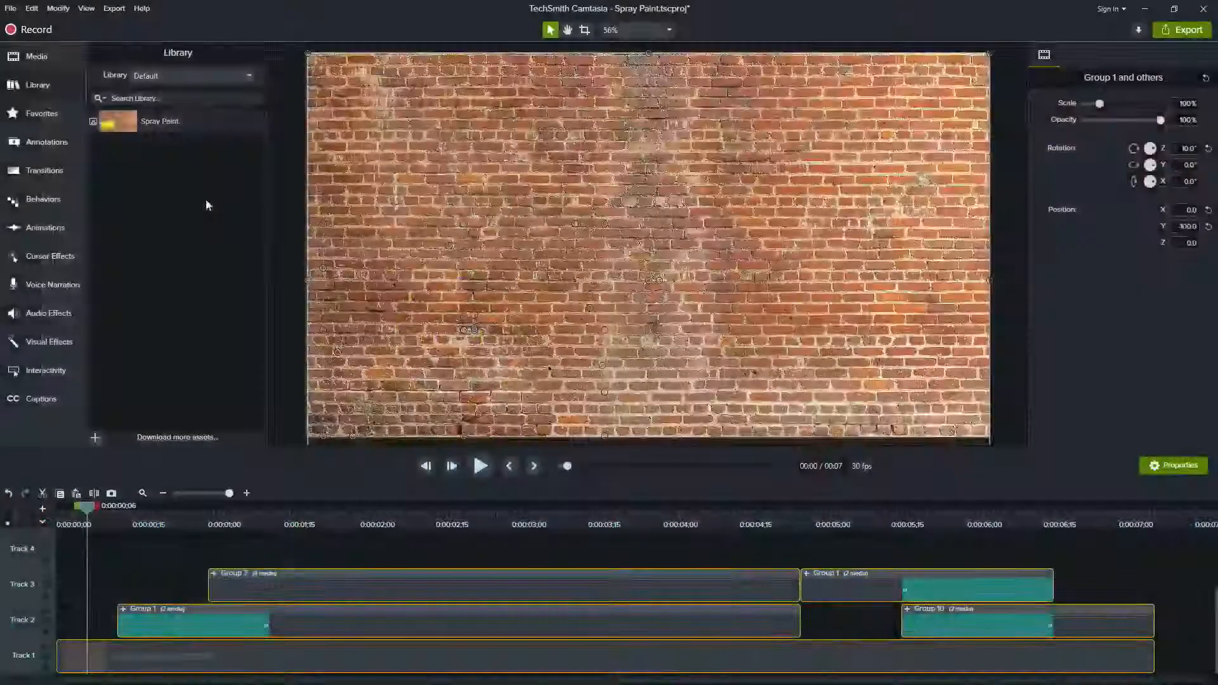
# Step: Review the item categories offered for a Camtasia package export and cancel the export
pyautogui.click(11, 13)
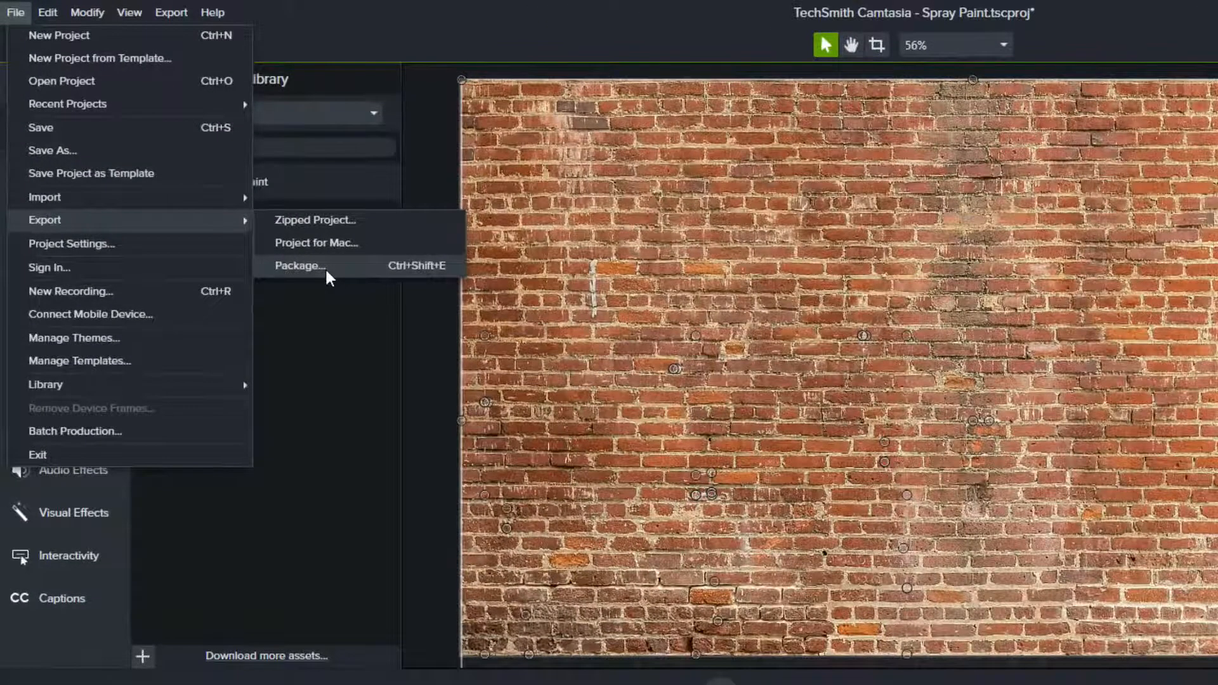
pyautogui.click(325, 269)
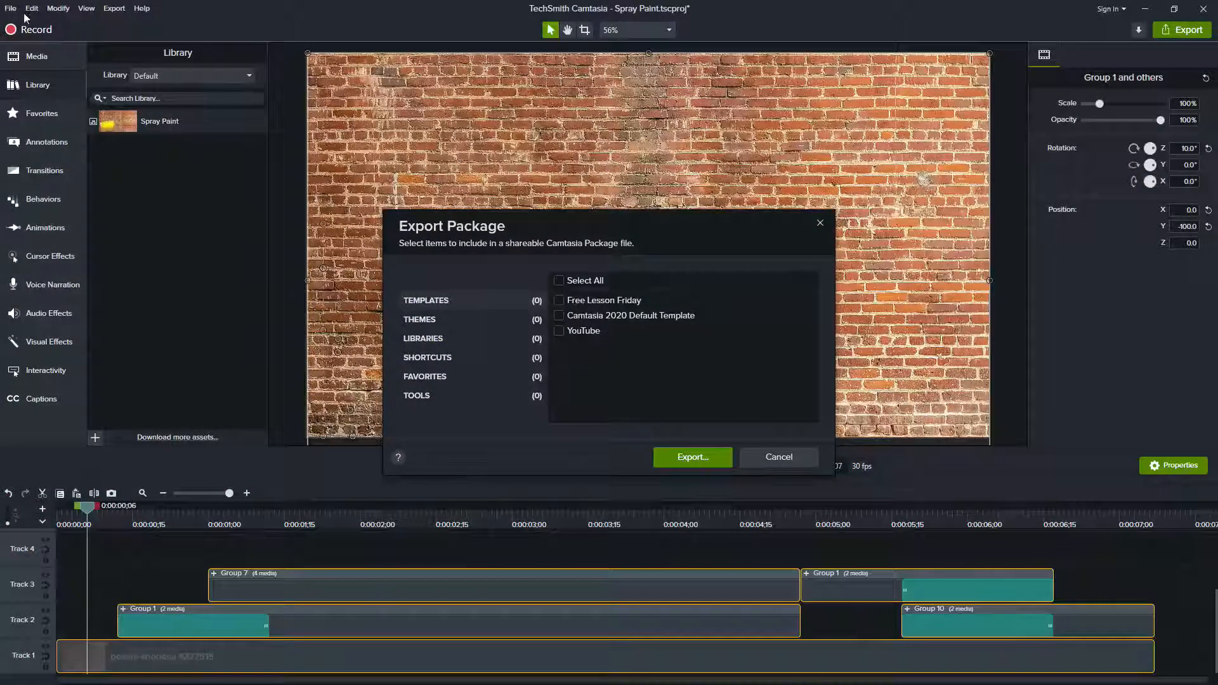
pyautogui.click(774, 455)
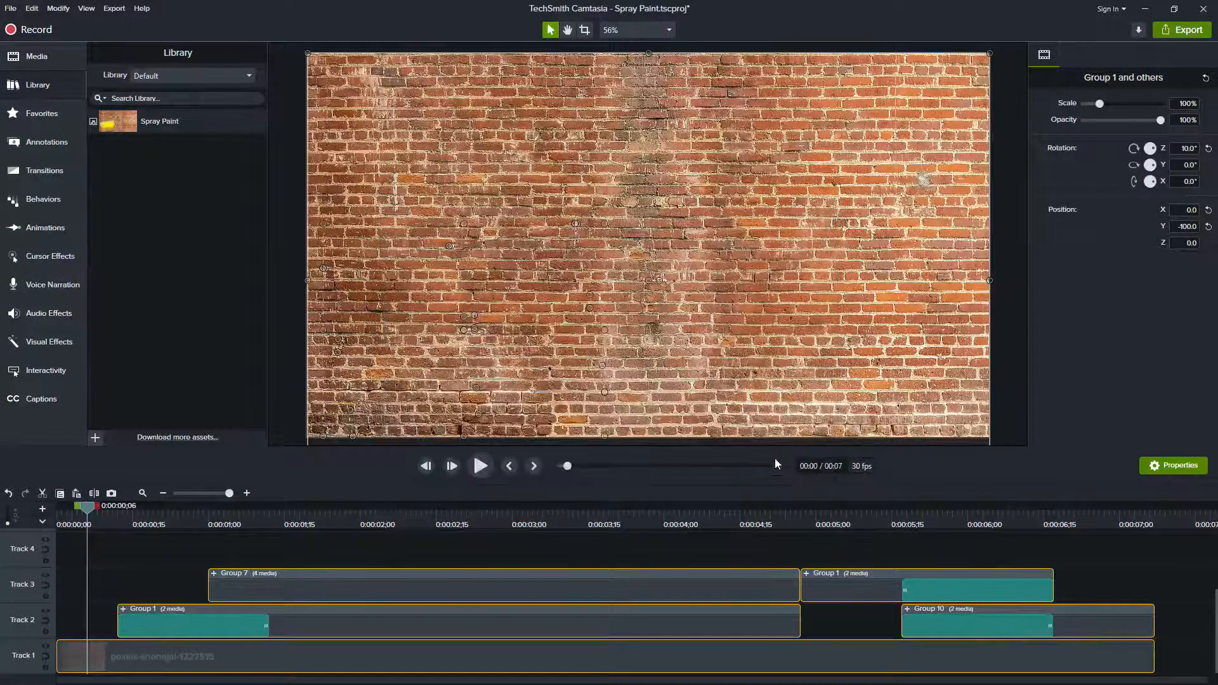
# Step: View the naming prompt for saving the project as a template and cancel it
pyautogui.click(10, 9)
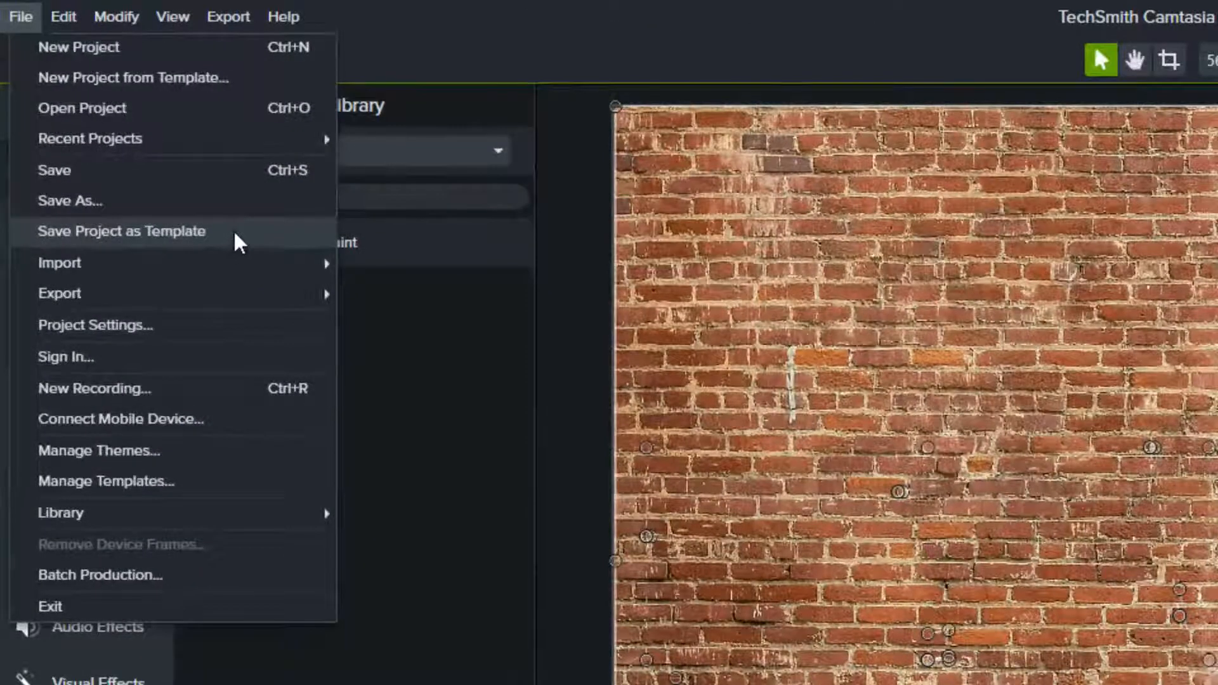
pyautogui.click(233, 230)
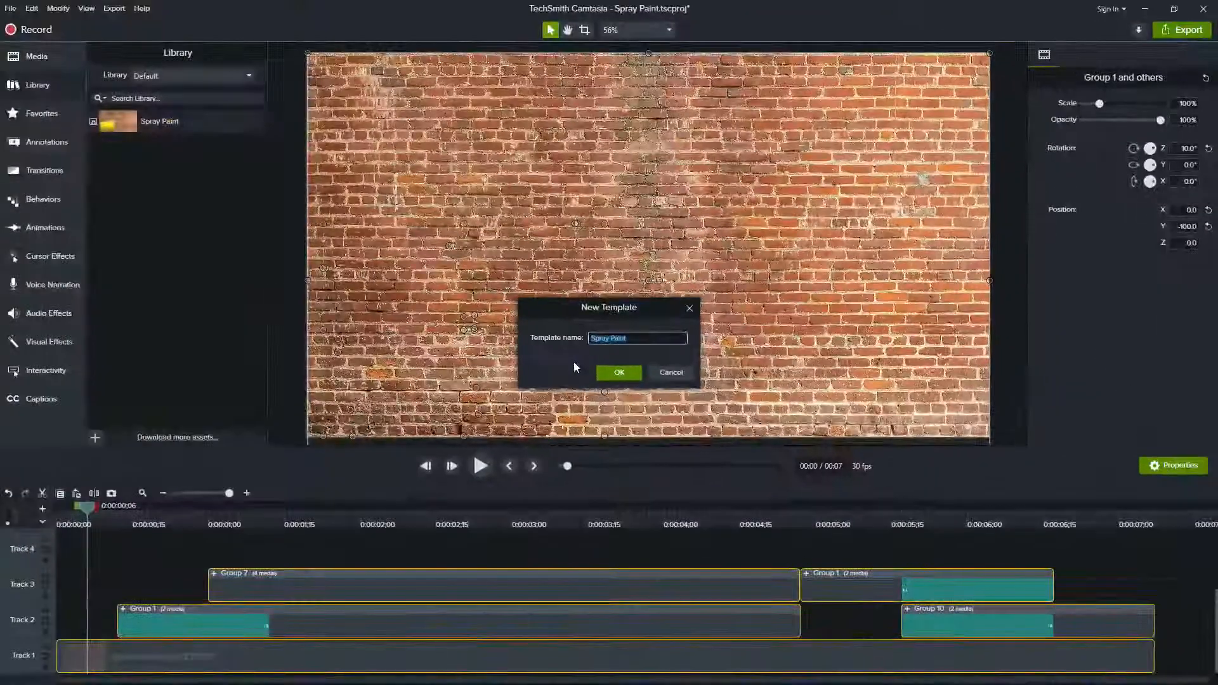
pyautogui.click(676, 372)
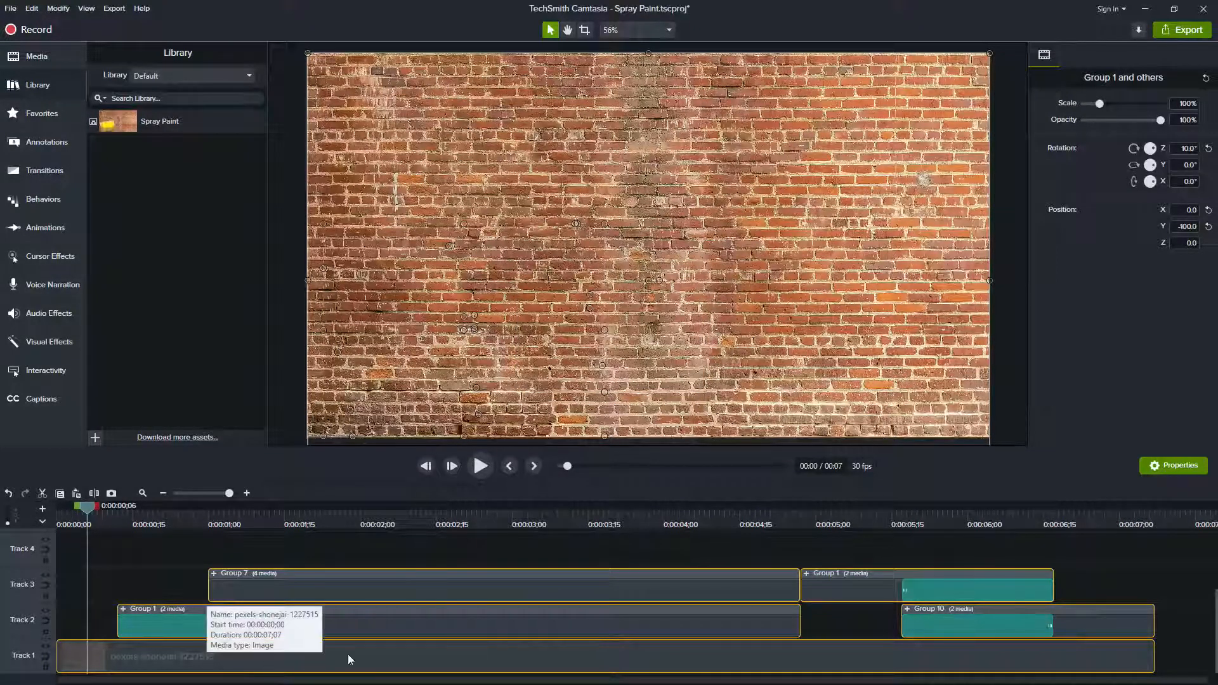
# Step: Try to convert all selected timeline media to placeholders and undo the conversion
pyautogui.rightClick(568, 659)
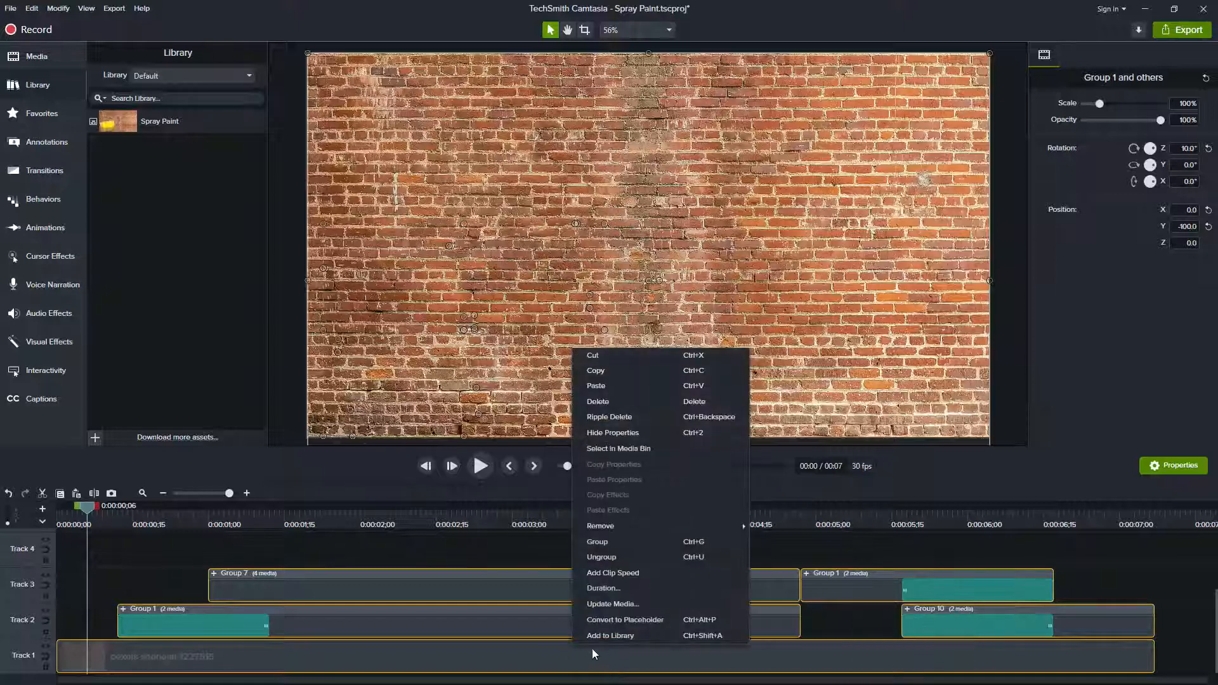
pyautogui.click(616, 621)
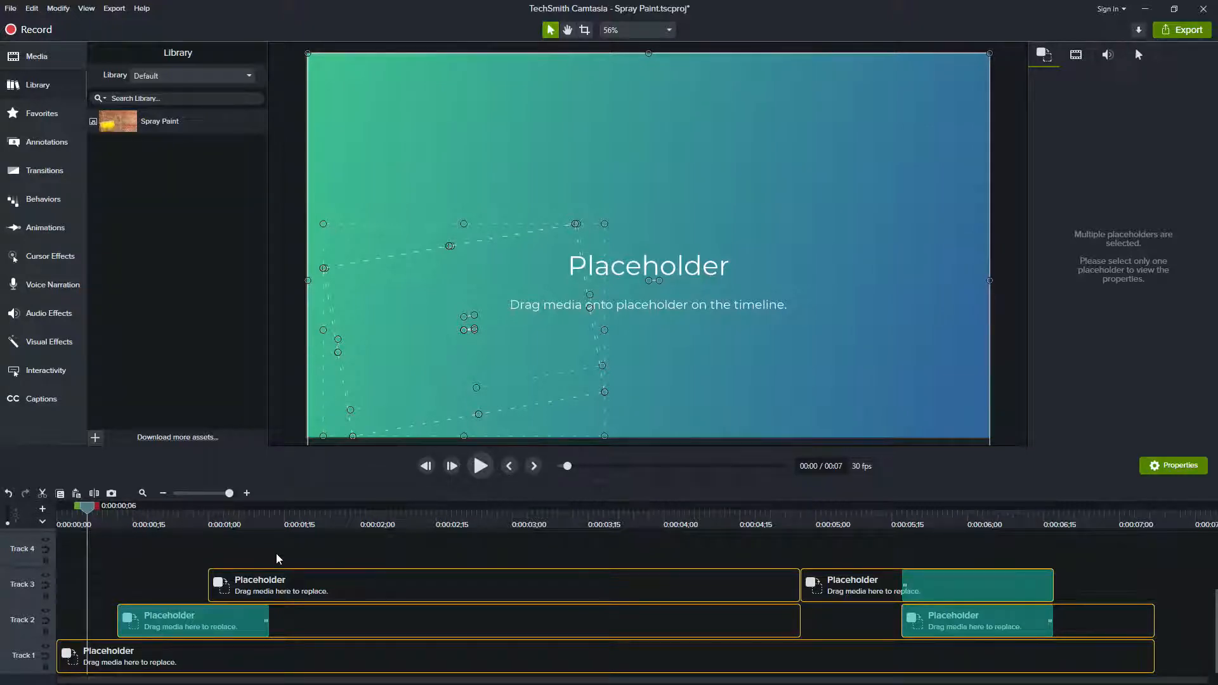
pyautogui.hotkey('ctrl', 'z')
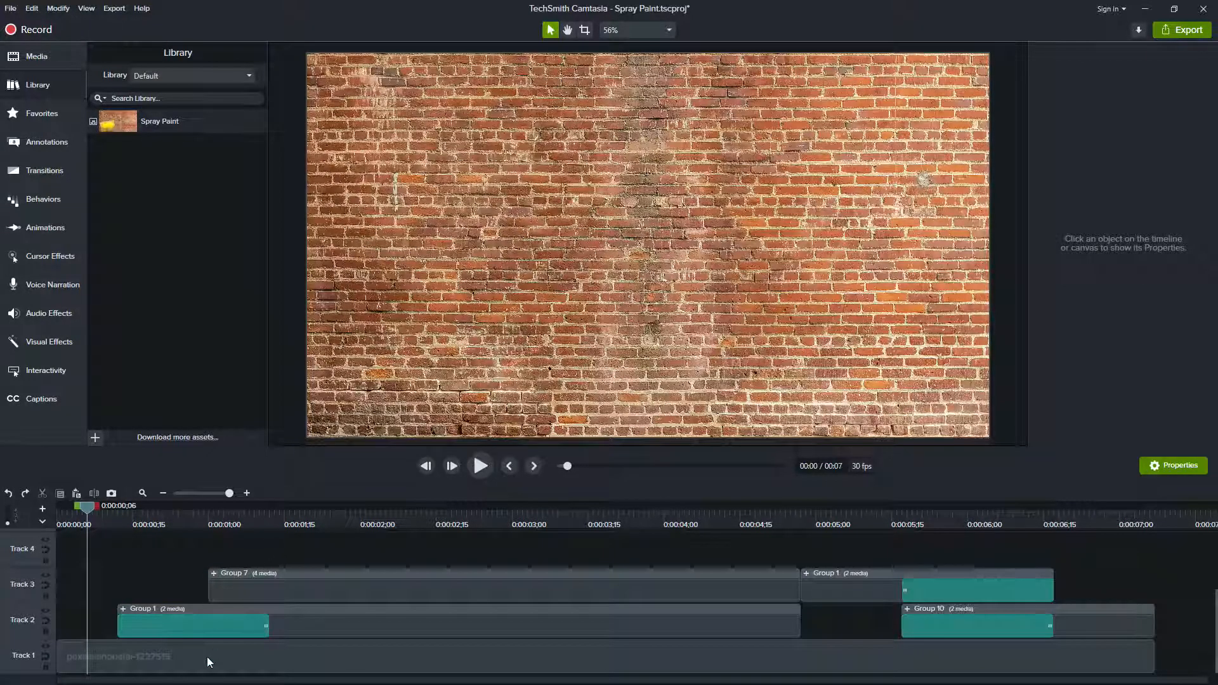
# Step: Convert only the brick wall image on Track 1 to a placeholder and move the playhead slightly earlier
pyautogui.click(204, 655)
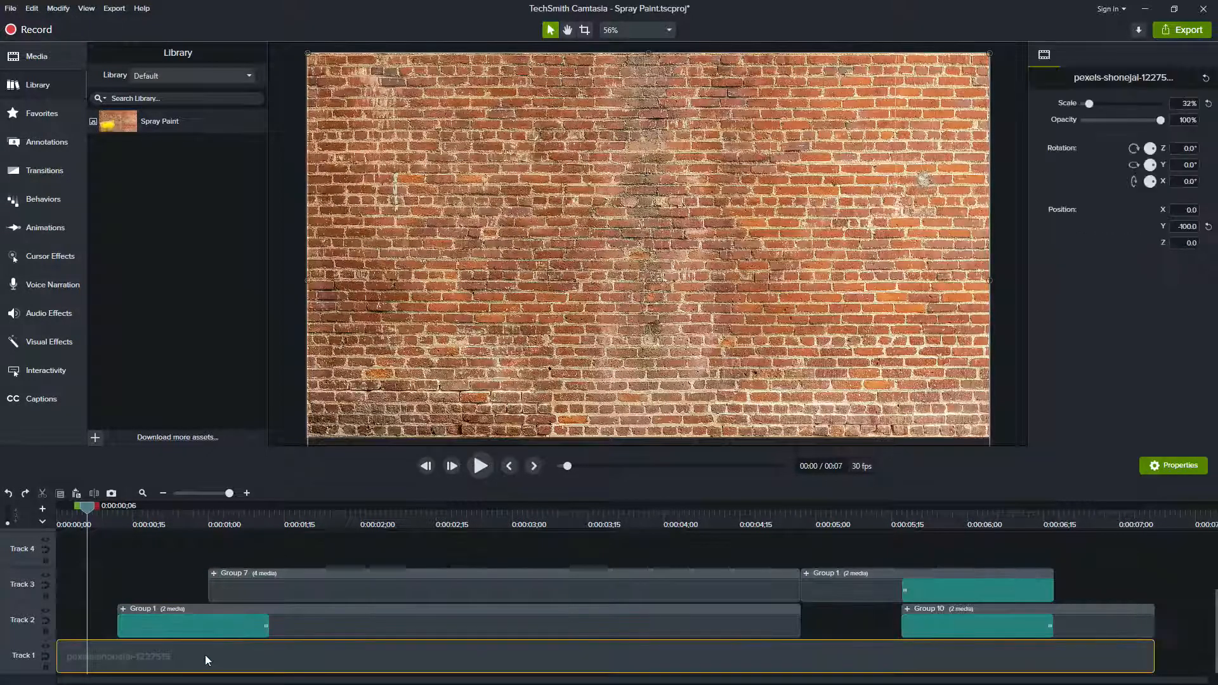
pyautogui.rightClick(322, 659)
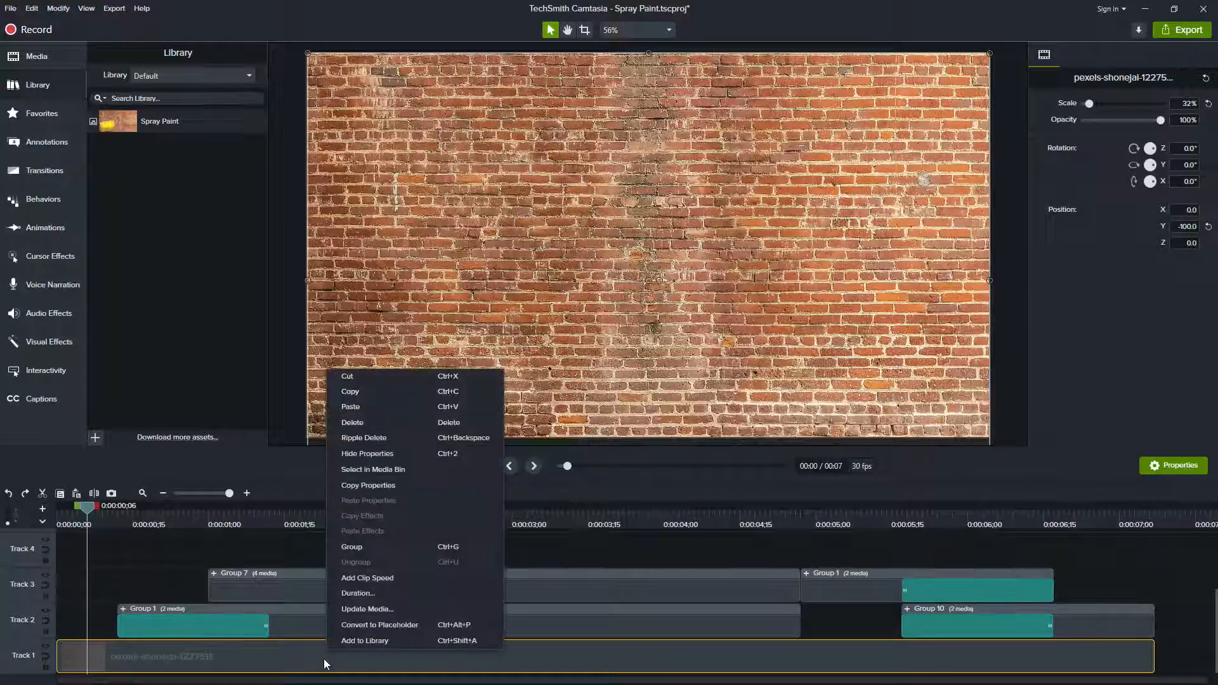
pyautogui.click(374, 626)
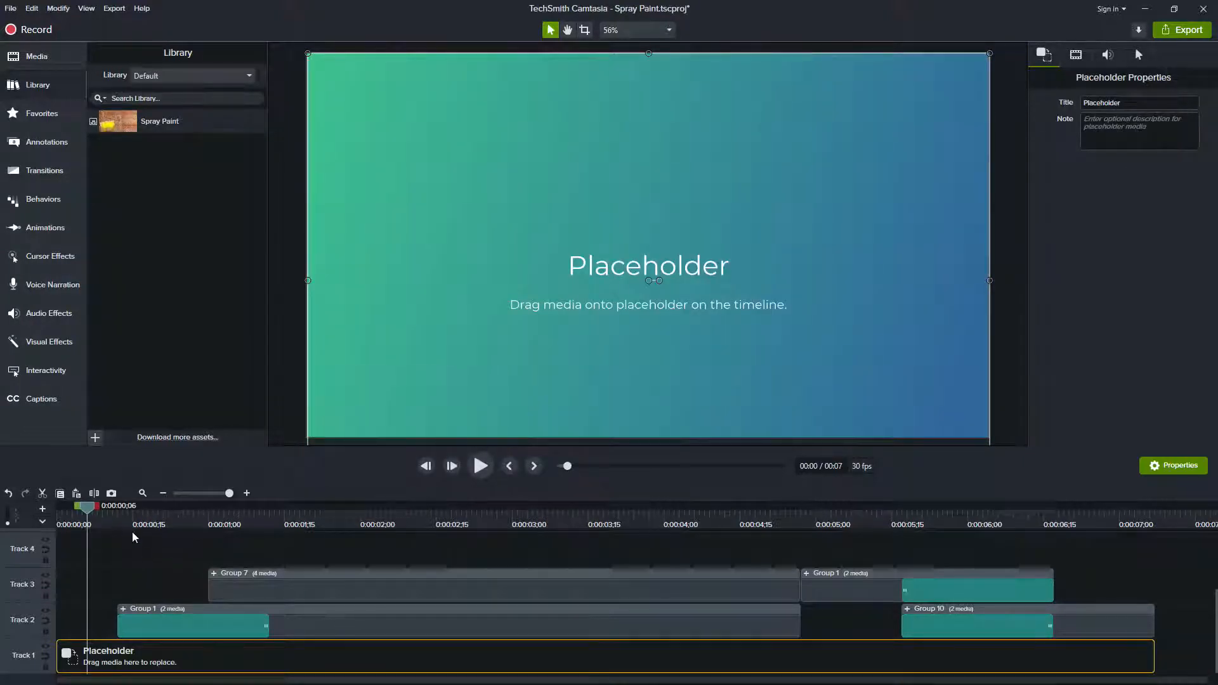
pyautogui.moveTo(83, 509)
pyautogui.mouseDown()
pyautogui.moveTo(181, 520)
pyautogui.moveTo(751, 511)
pyautogui.moveTo(1071, 469)
pyautogui.moveTo(768, 501)
pyautogui.moveTo(76, 511)
pyautogui.mouseUp()
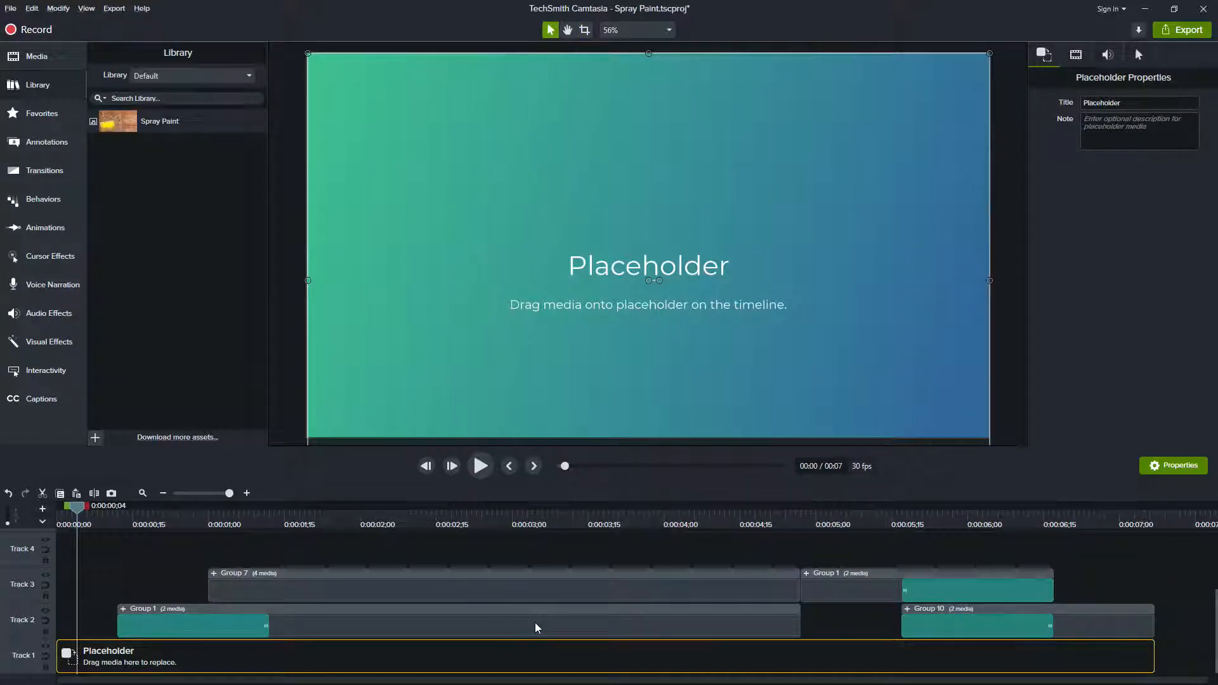
# Step: Switch to the Live library and replace the Track 1 placeholder with "rh logo with alpha"
pyautogui.hotkey('alt', 'Tab')
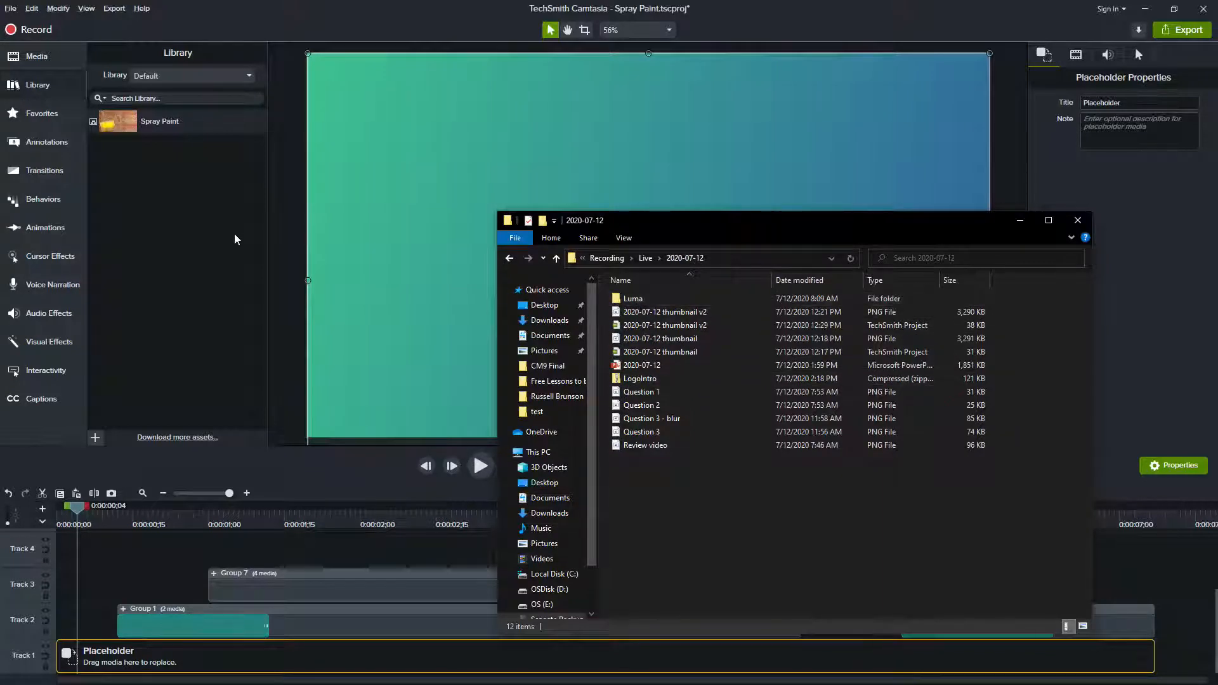
pyautogui.click(184, 78)
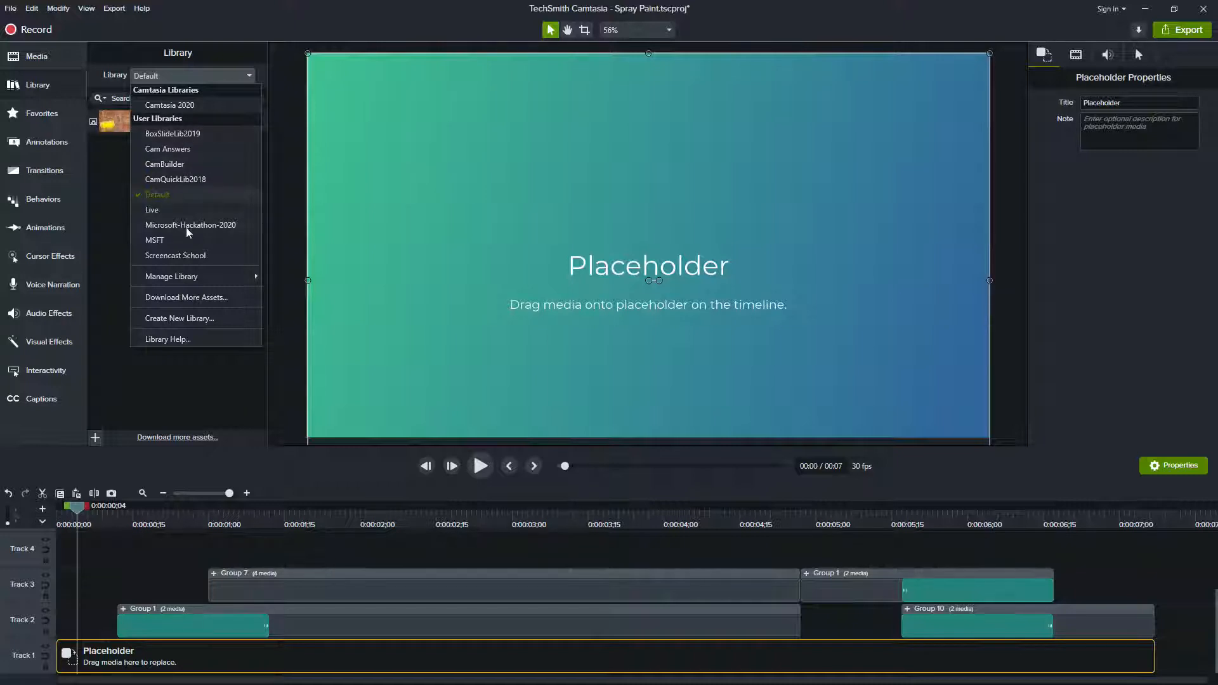
pyautogui.click(184, 210)
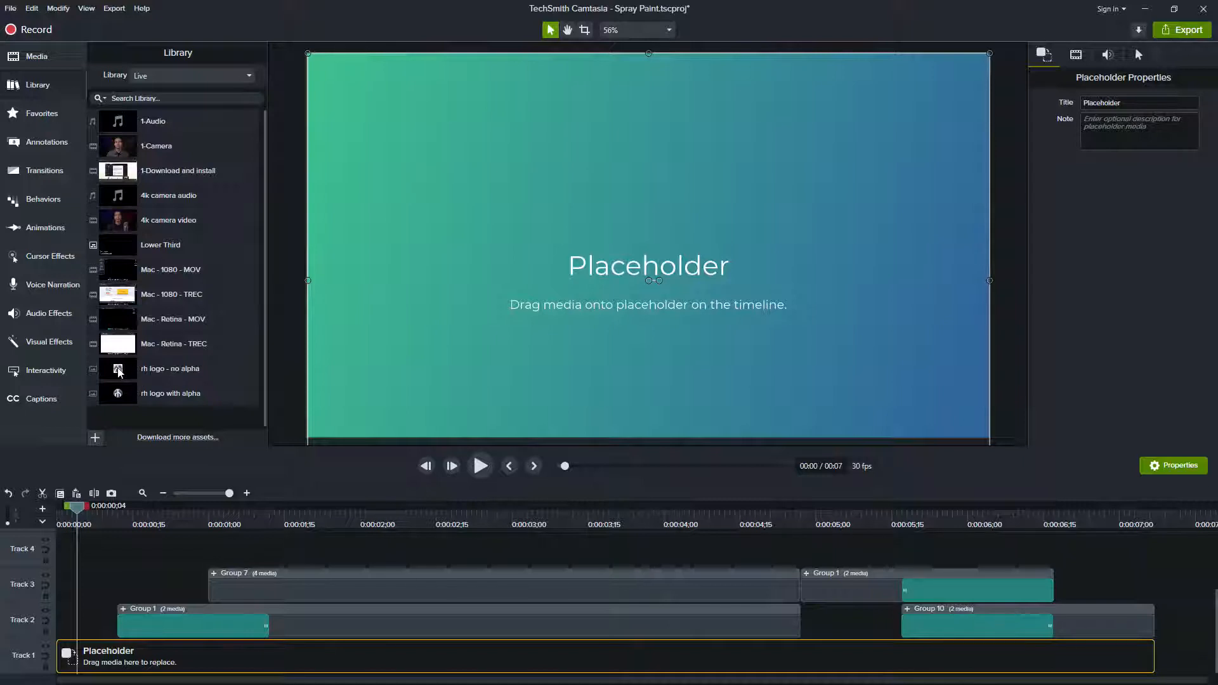
pyautogui.moveTo(115, 392); pyautogui.dragTo(242, 660)
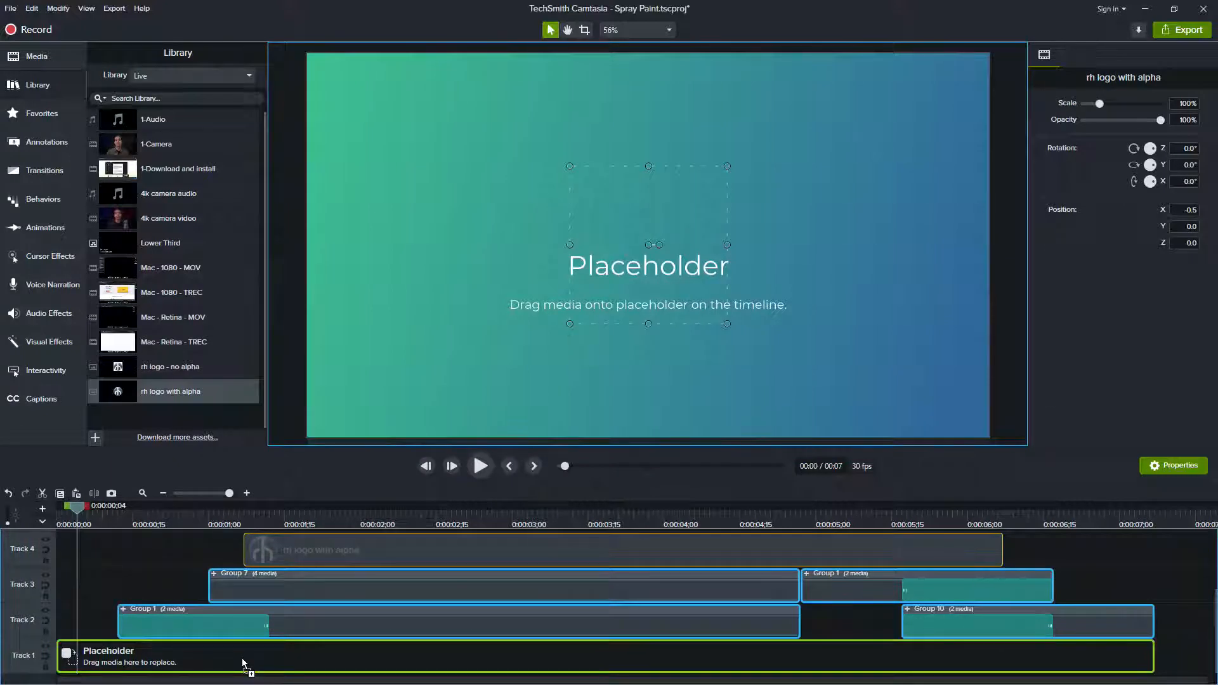
pyautogui.moveTo(243, 663); pyautogui.dragTo(242, 663)
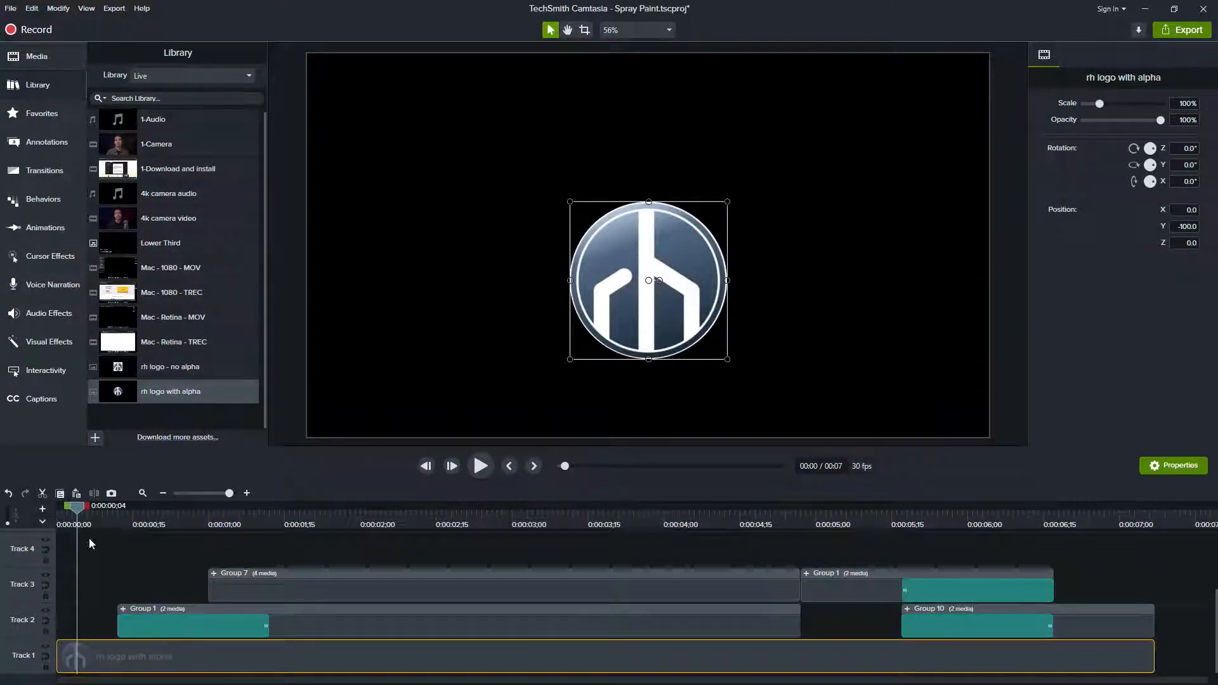
# Step: Enlarge the logo on the canvas to about 243% so it fills the height, and scrub the timeline to 0:00:06;14
pyautogui.moveTo(77, 507)
pyautogui.mouseDown()
pyautogui.moveTo(235, 521)
pyautogui.moveTo(371, 502)
pyautogui.moveTo(1078, 461)
pyautogui.moveTo(754, 501)
pyautogui.moveTo(311, 523)
pyautogui.mouseUp()
pyautogui.moveTo(570, 201); pyautogui.dragTo(422, 53)
pyautogui.moveTo(727, 359); pyautogui.dragTo(803, 424)
pyautogui.moveTo(702, 352); pyautogui.dragTo(736, 337)
pyautogui.moveTo(285, 532)
pyautogui.mouseDown()
pyautogui.moveTo(233, 514)
pyautogui.moveTo(136, 513)
pyautogui.moveTo(739, 505)
pyautogui.moveTo(1061, 455)
pyautogui.moveTo(1013, 455)
pyautogui.moveTo(1038, 455)
pyautogui.mouseUp()
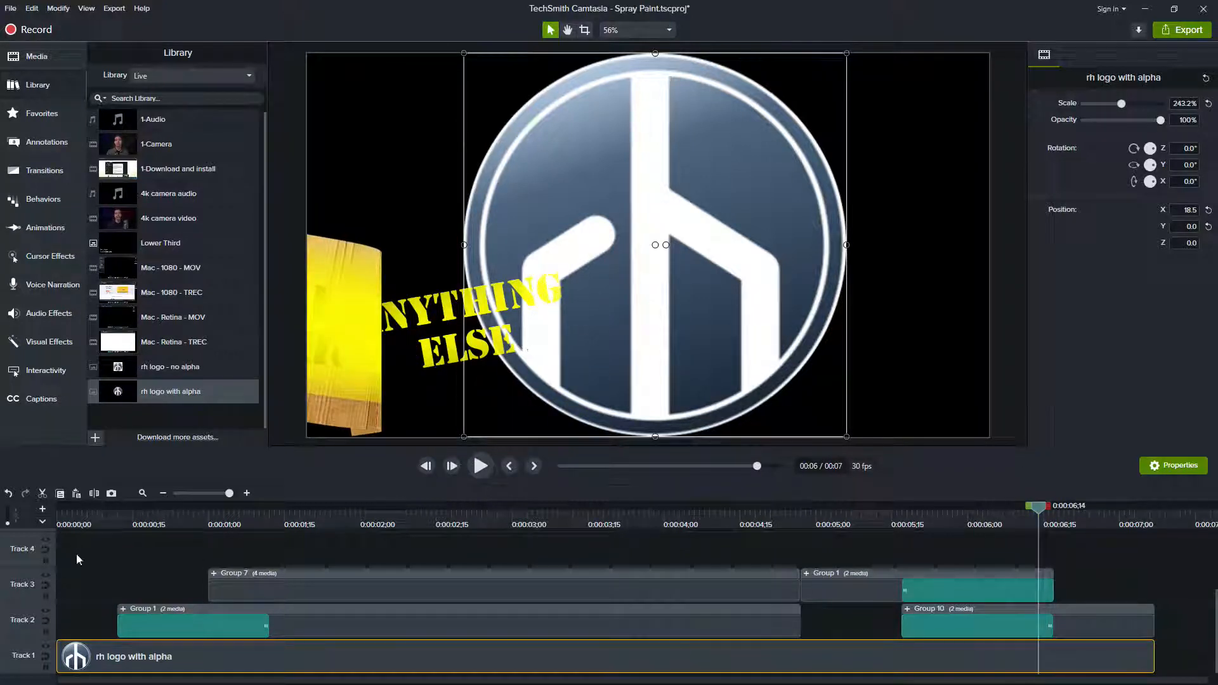
# Step: Undo the logo's resizing and placement to restore the Track 1 placeholder
pyautogui.rightClick(85, 650)
pyautogui.click(81, 580)
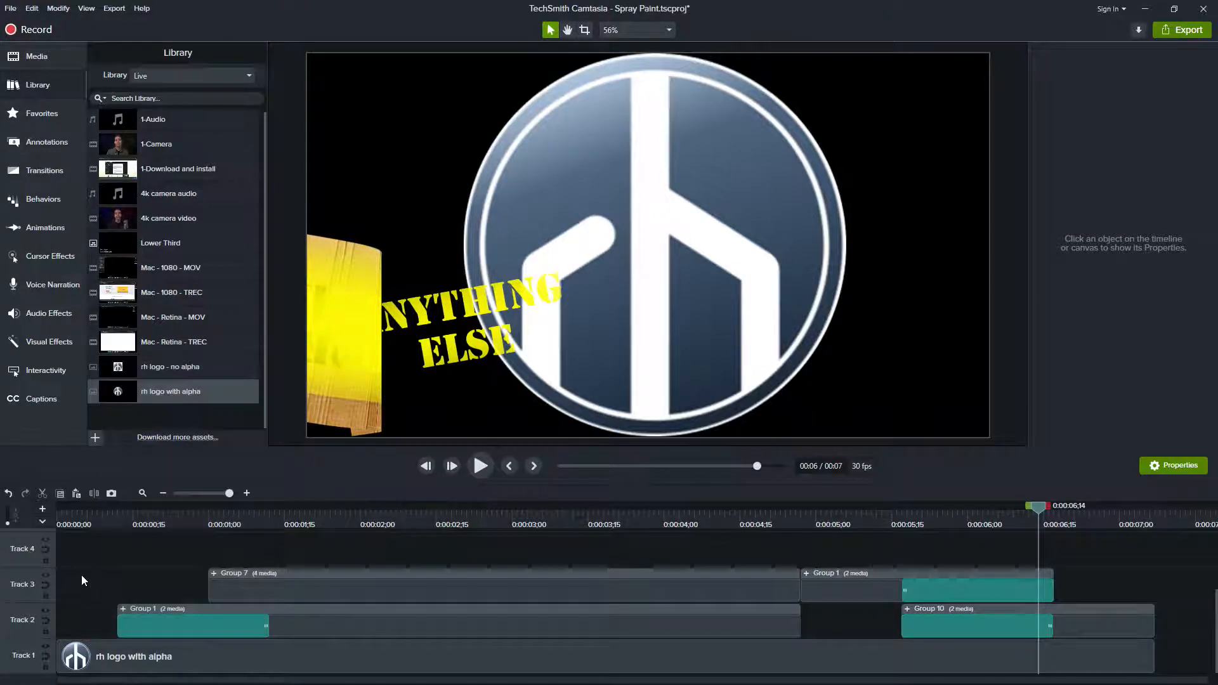
pyautogui.hotkey('ctrl', 'z')
pyautogui.hotkey('ctrl', 'z')
pyautogui.hotkey('ctrl', 'z')
pyautogui.hotkey('ctrl', 'z')
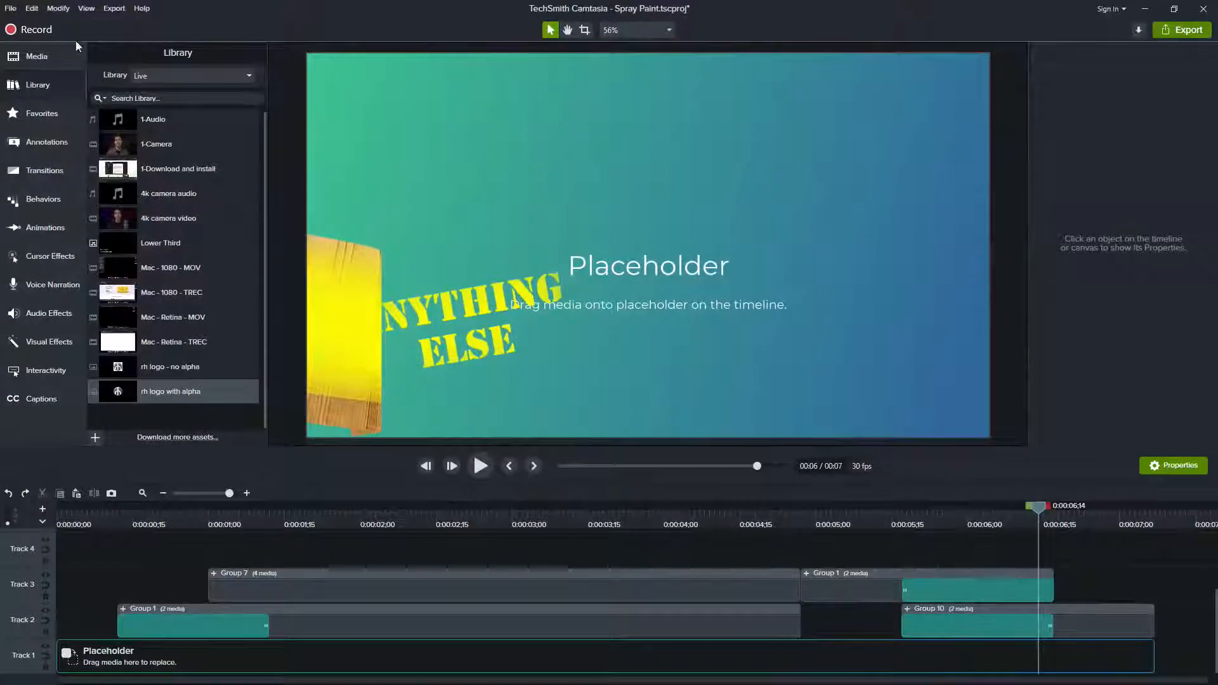
# Step: Create a new project from the "Free Lesson Friday" template
pyautogui.click(11, 9)
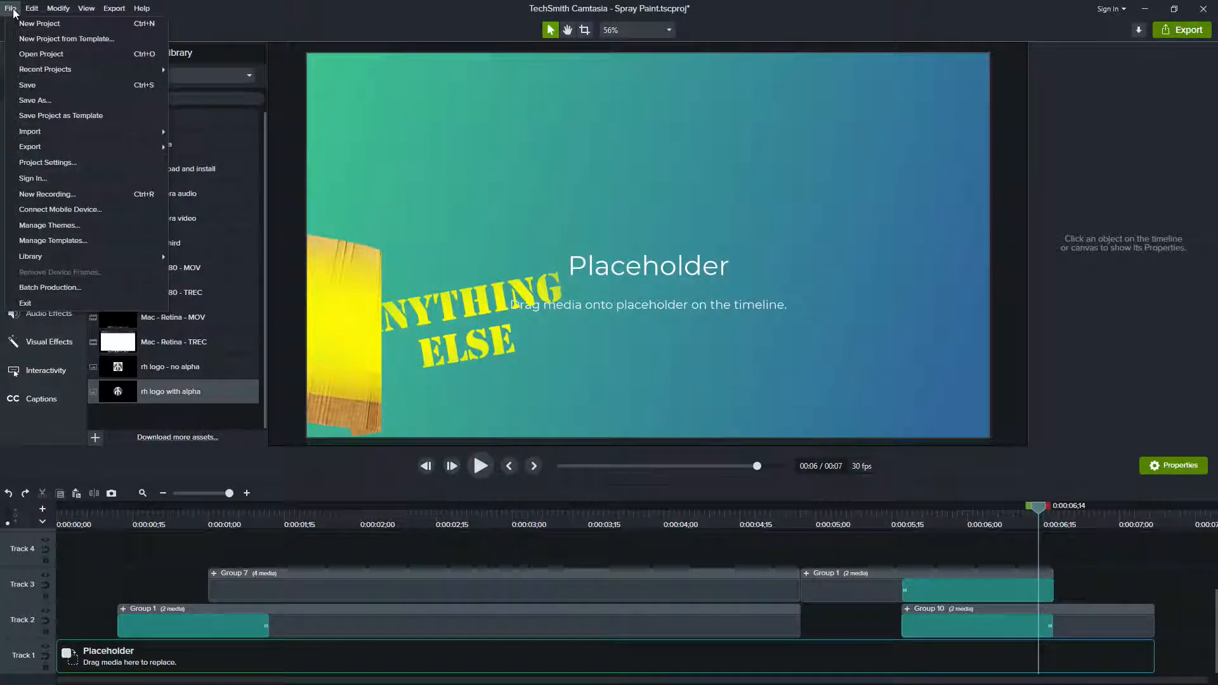
pyautogui.click(52, 40)
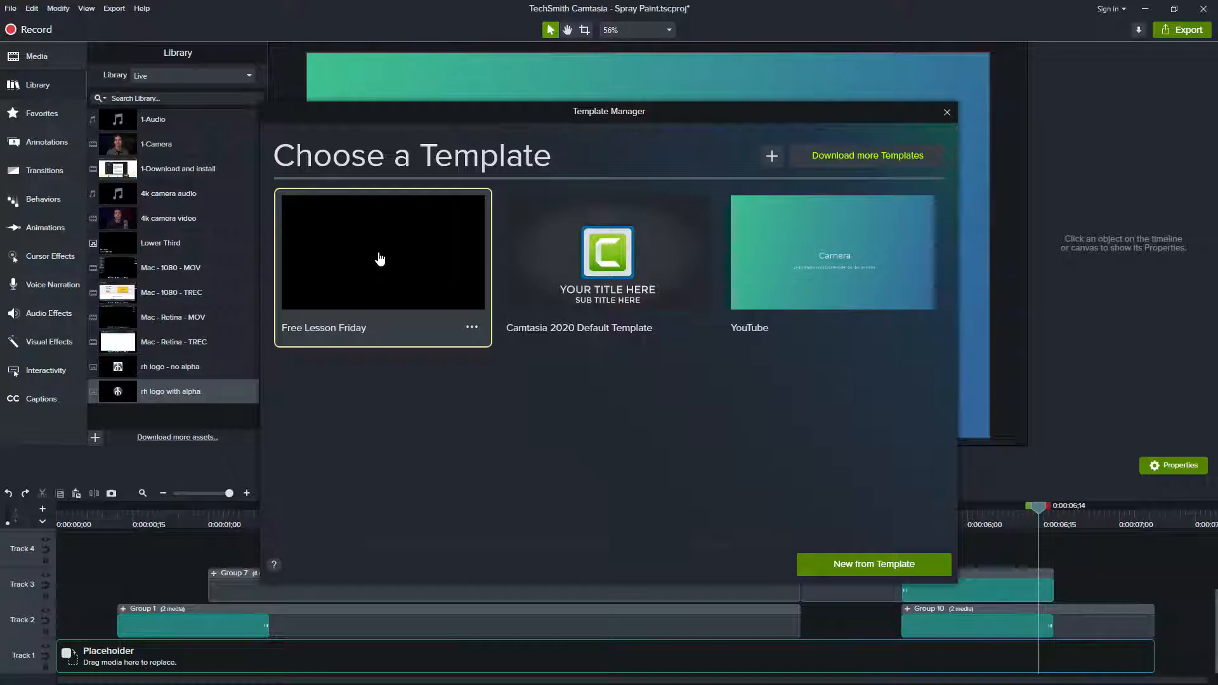
pyautogui.doubleClick(392, 253)
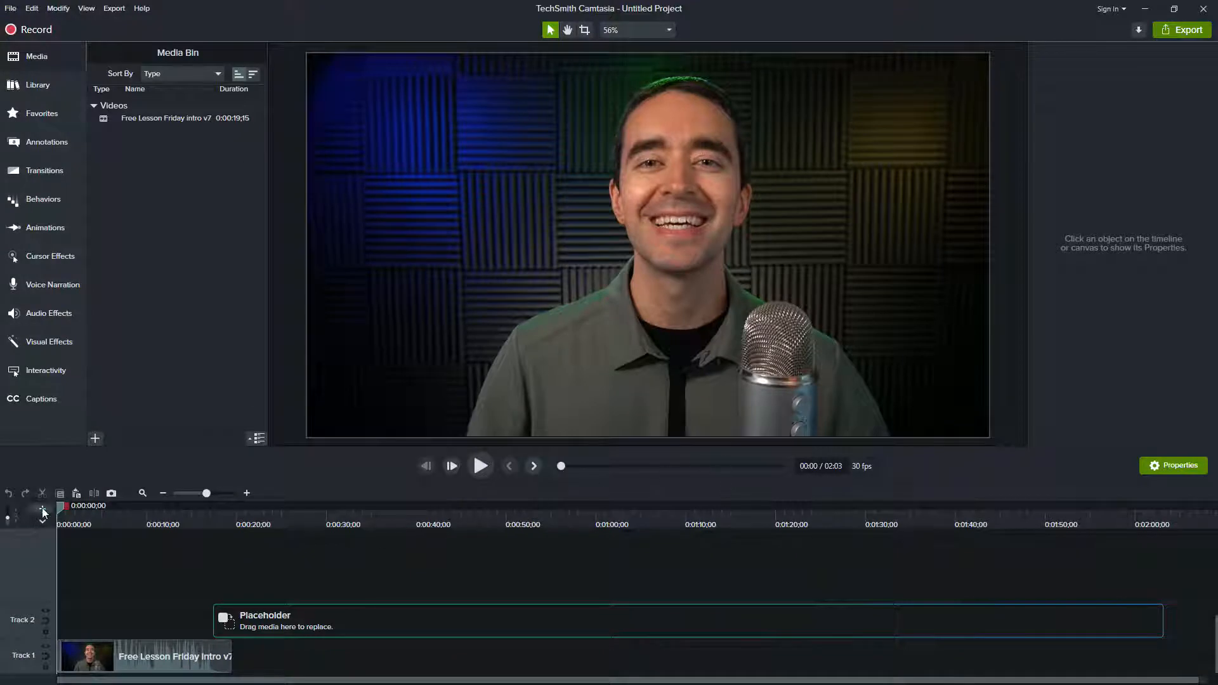
# Step: Preview the Track 2 placeholder by scrubbing the timeline to 0:00:23;01, and glance at the 2020-07-12 folder in File Explorer
pyautogui.moveTo(207, 515); pyautogui.dragTo(270, 515)
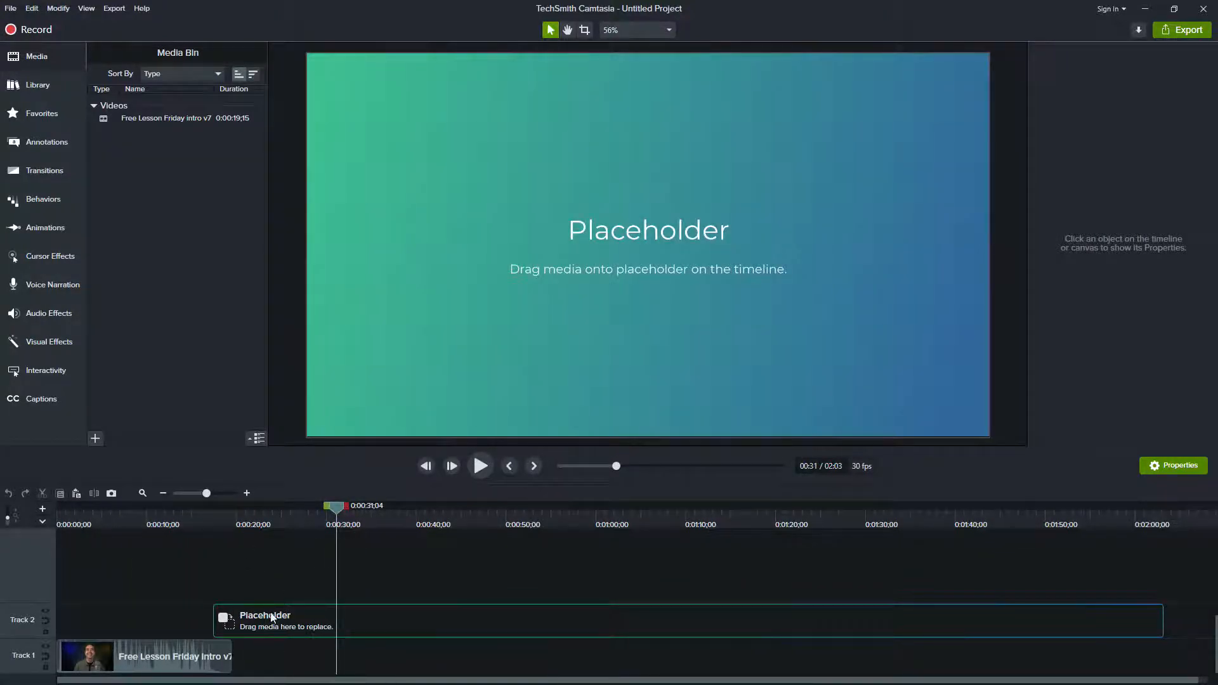
pyautogui.moveTo(88, 510); pyautogui.dragTo(263, 514)
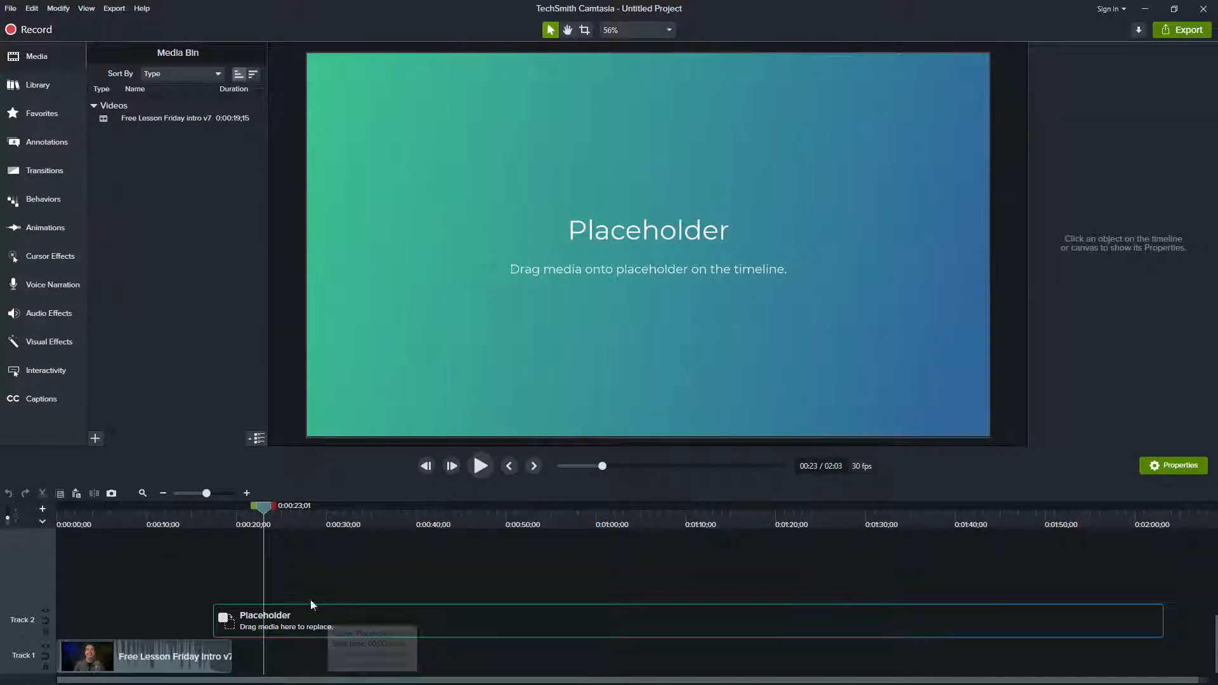
pyautogui.press('alt')
pyautogui.hotkey('alt', 'Tab')
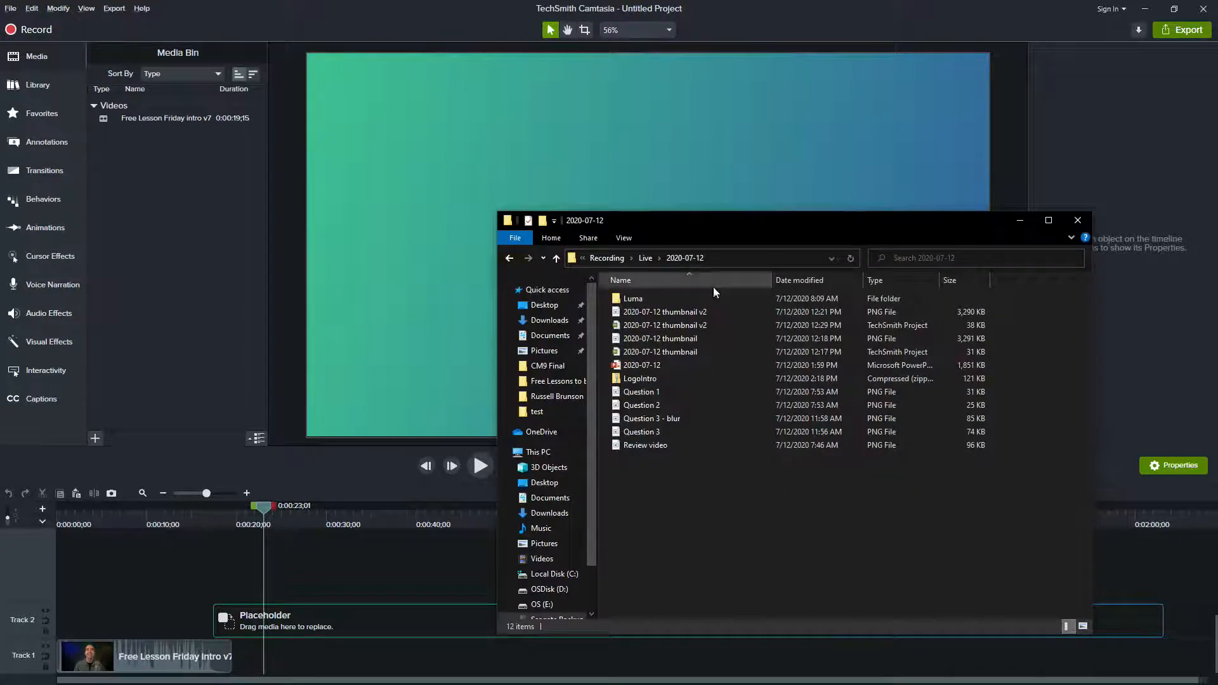
pyautogui.hotkey('alt', 'Tab')
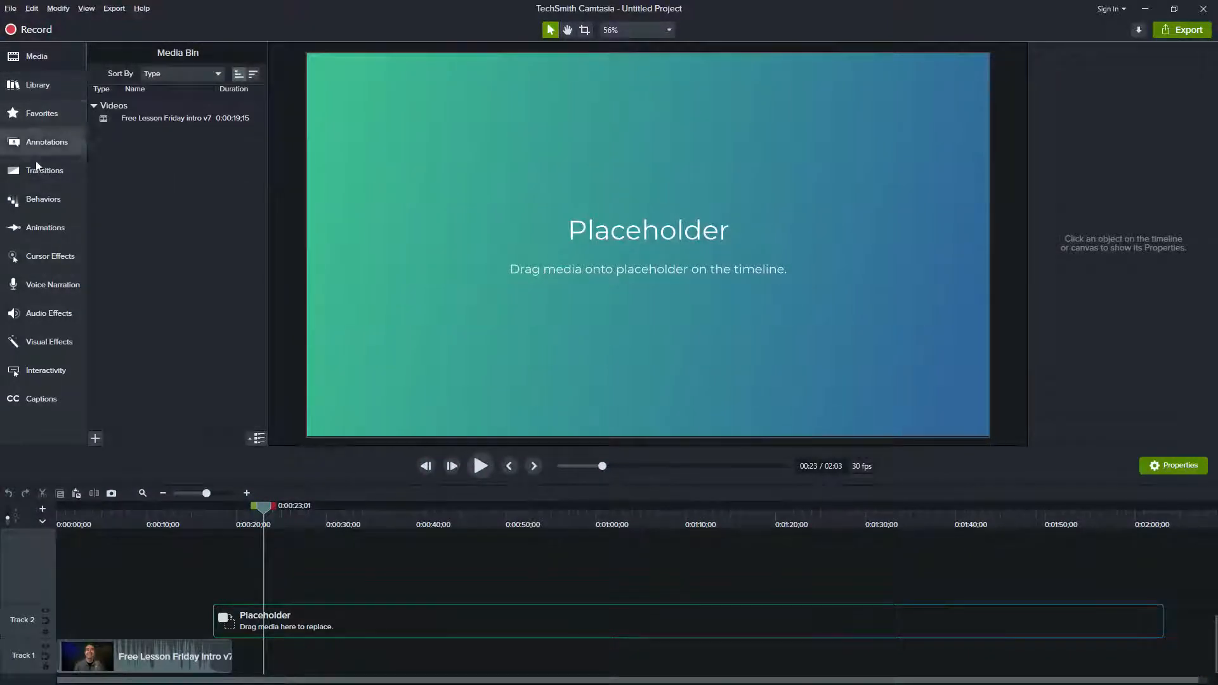
# Step: Compare the assets in the Live library with the media in the project's Media Bin
pyautogui.click(52, 85)
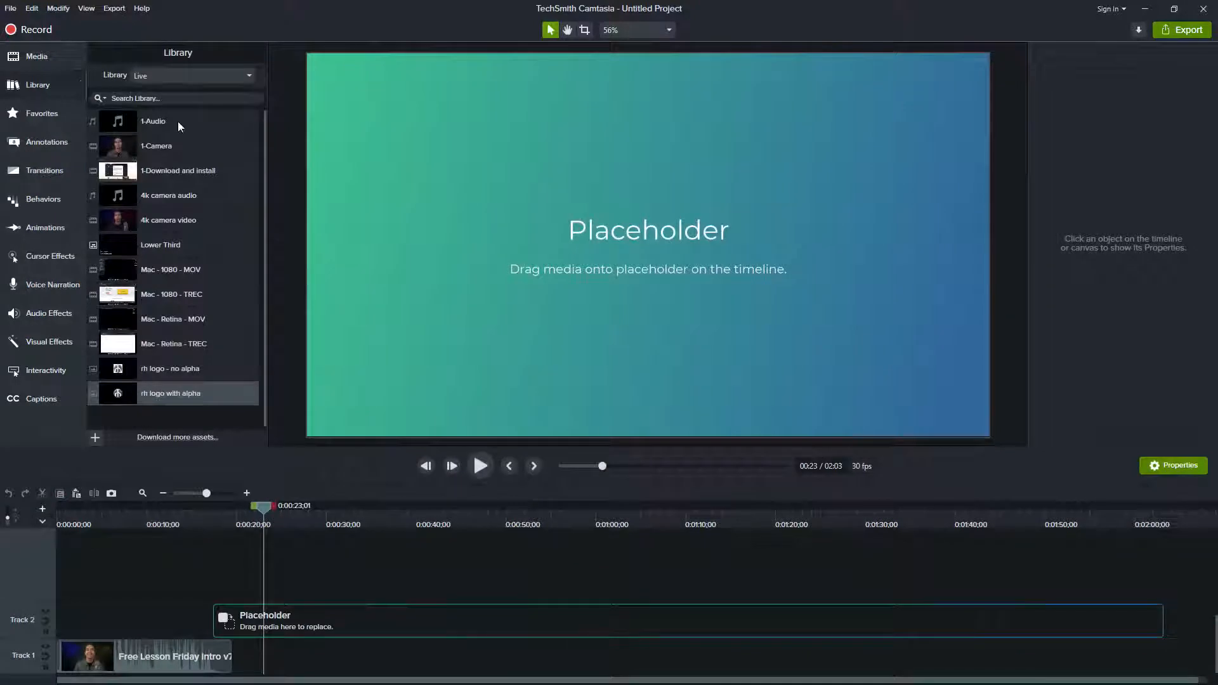
pyautogui.click(37, 59)
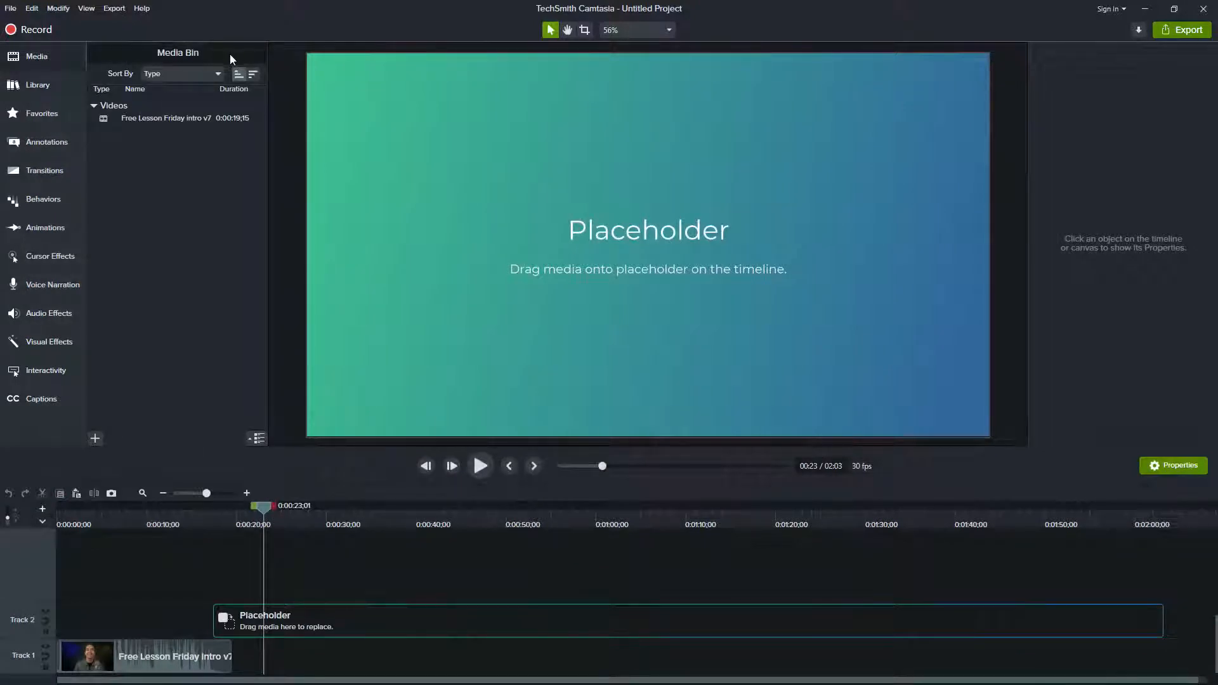
pyautogui.click(36, 85)
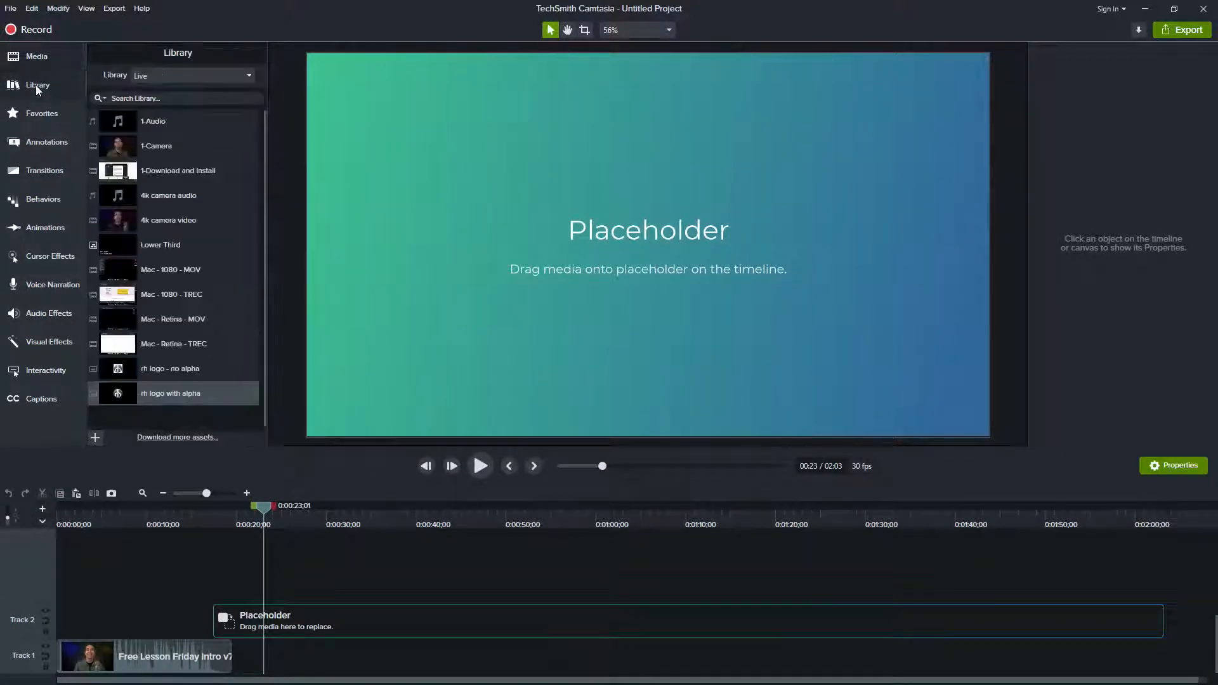
# Step: Browse the contents of the Default, Cam Answers and CamBuilder user libraries
pyautogui.click(169, 77)
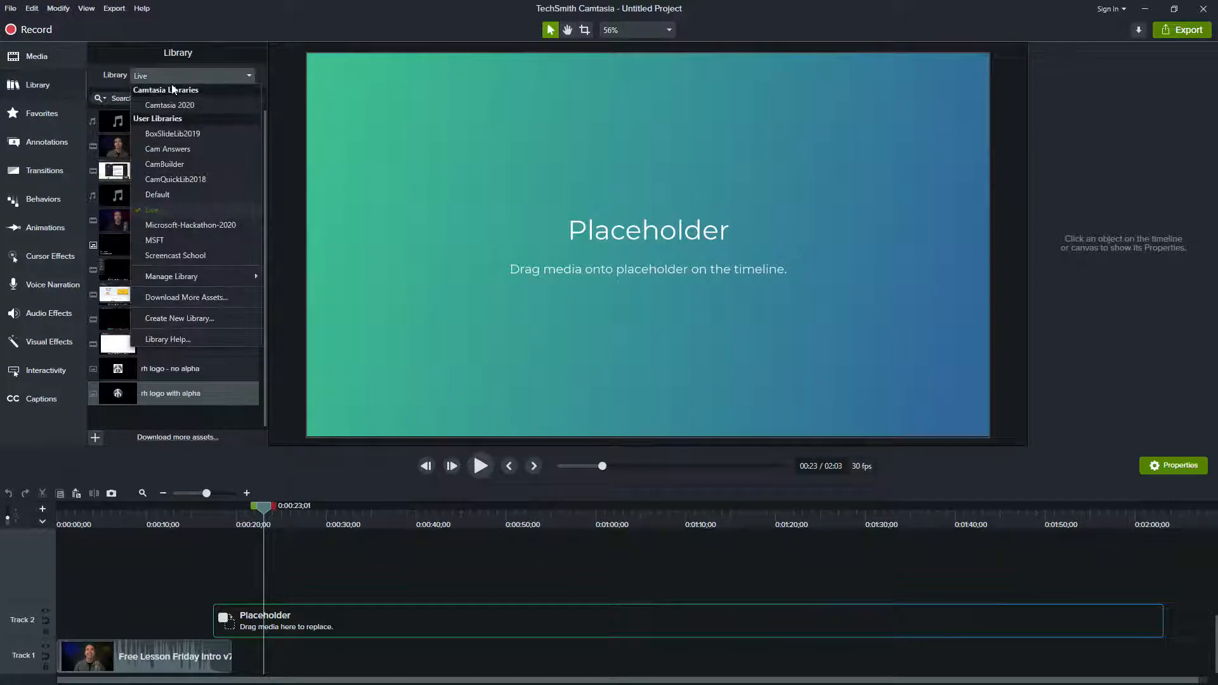
pyautogui.click(169, 193)
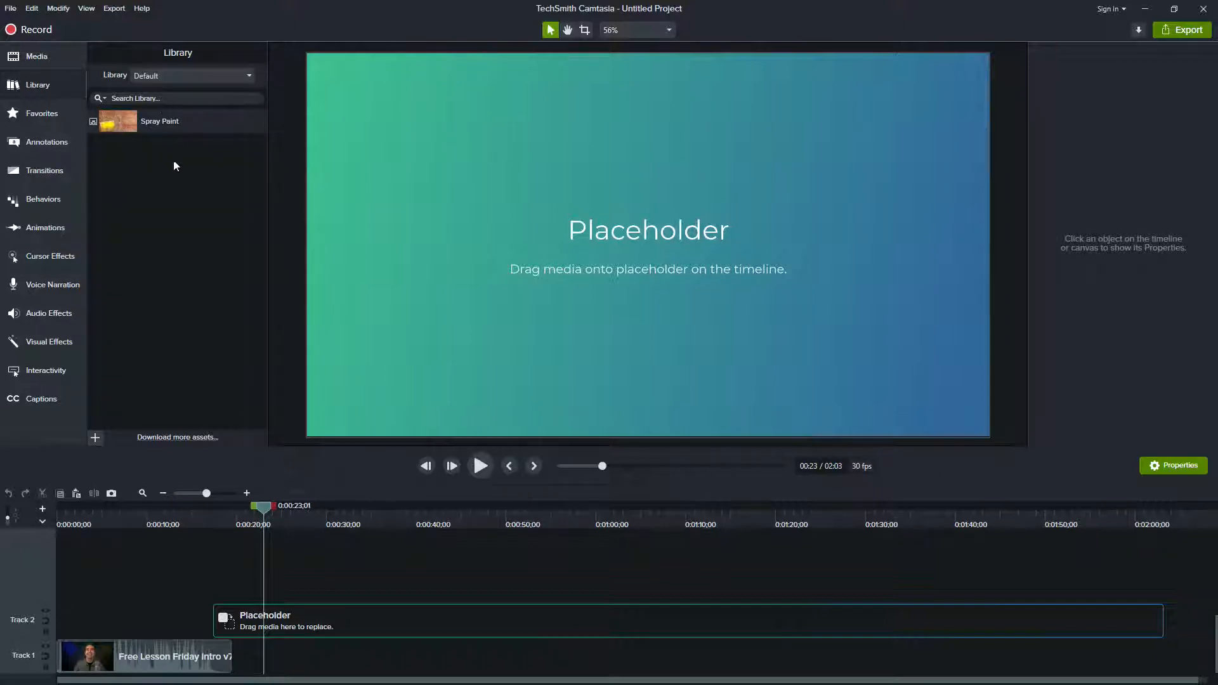
pyautogui.click(199, 77)
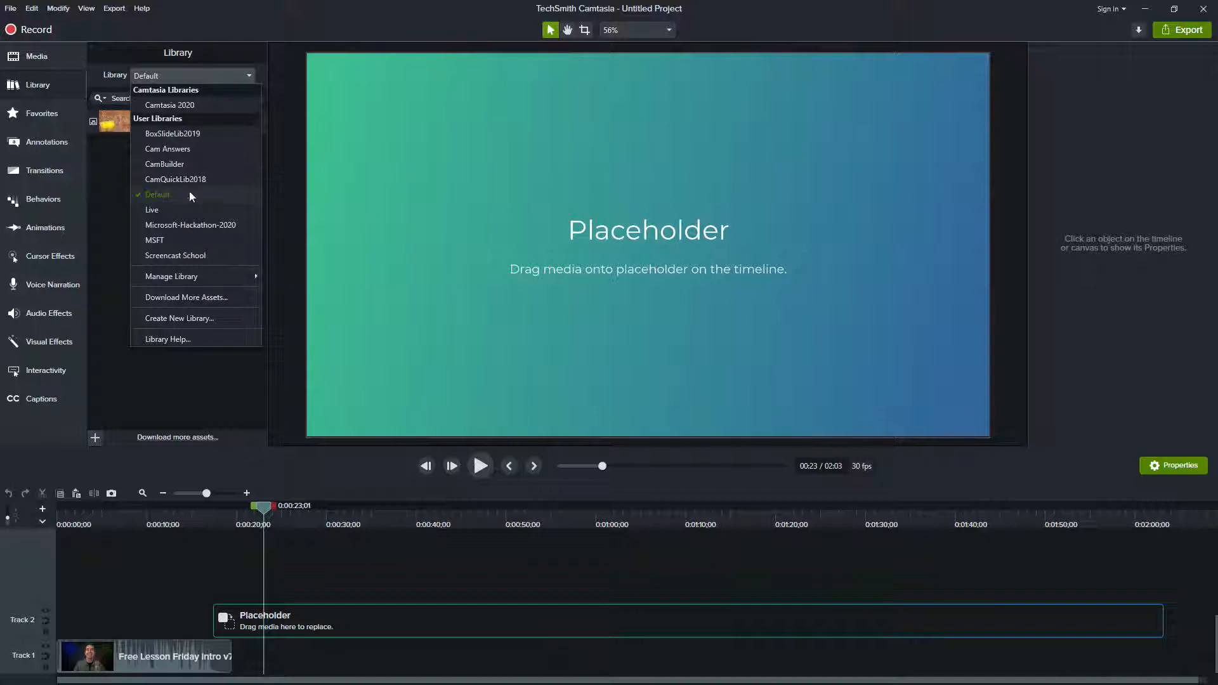
pyautogui.click(191, 148)
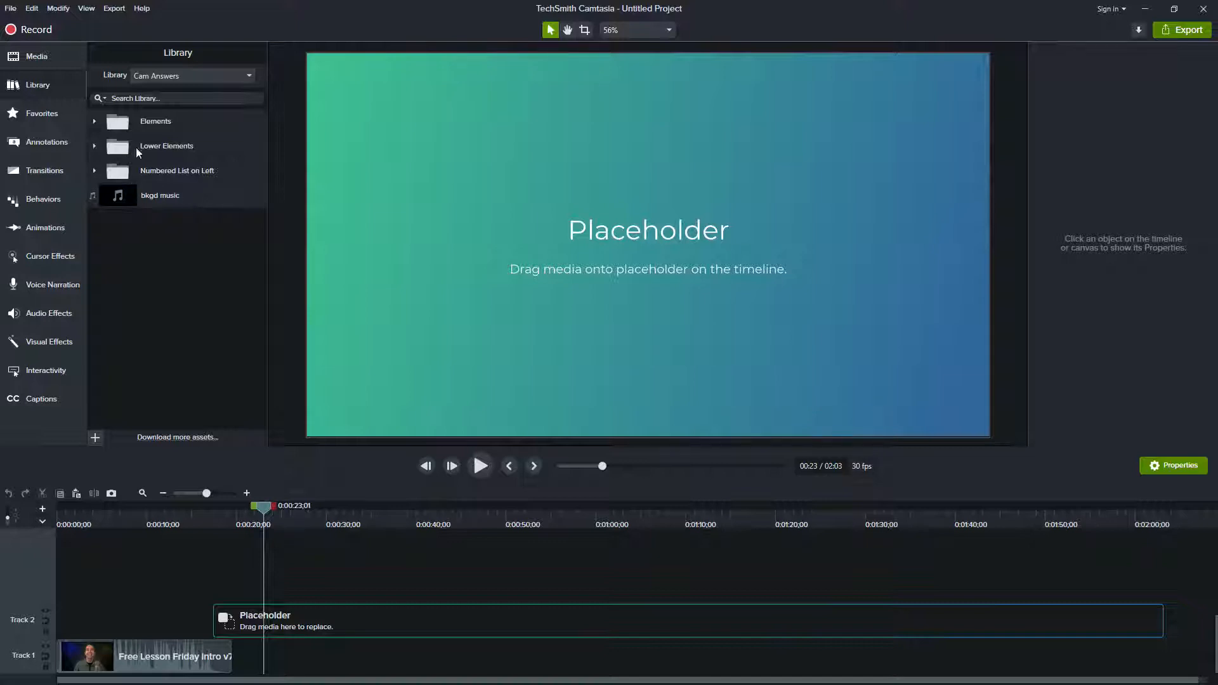
pyautogui.click(182, 77)
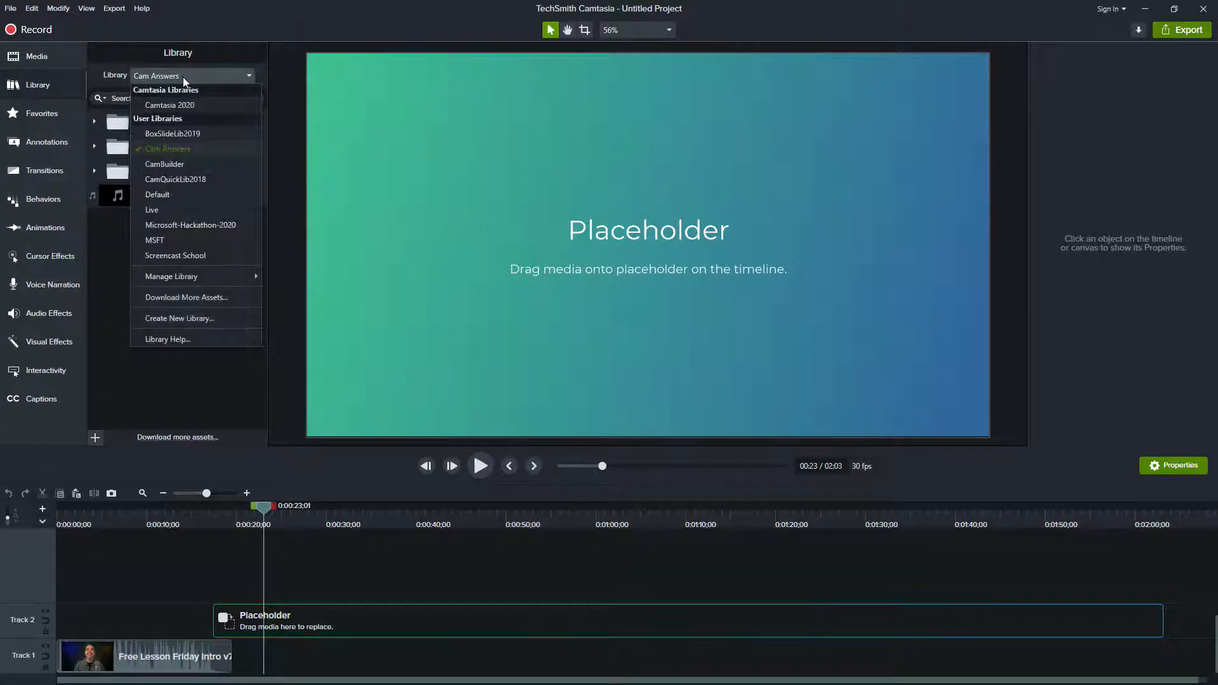
pyautogui.click(185, 163)
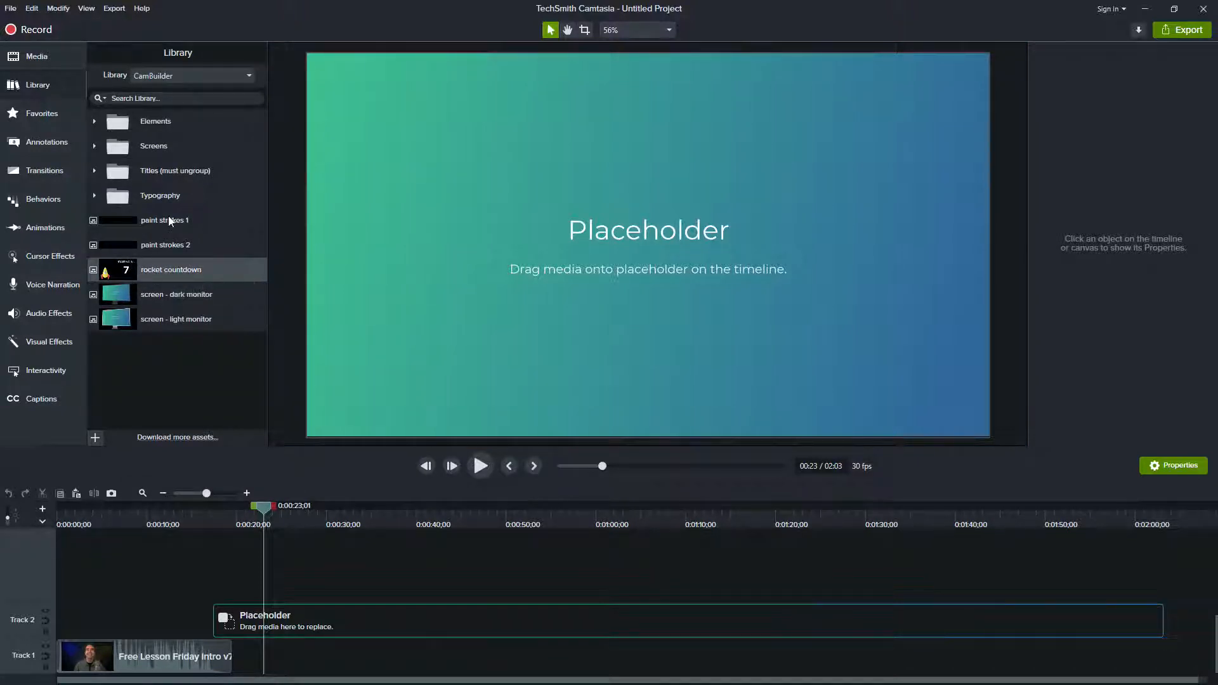
# Step: Browse the contents of the Screencast School, Default and Camtasia 2020 libraries
pyautogui.click(158, 74)
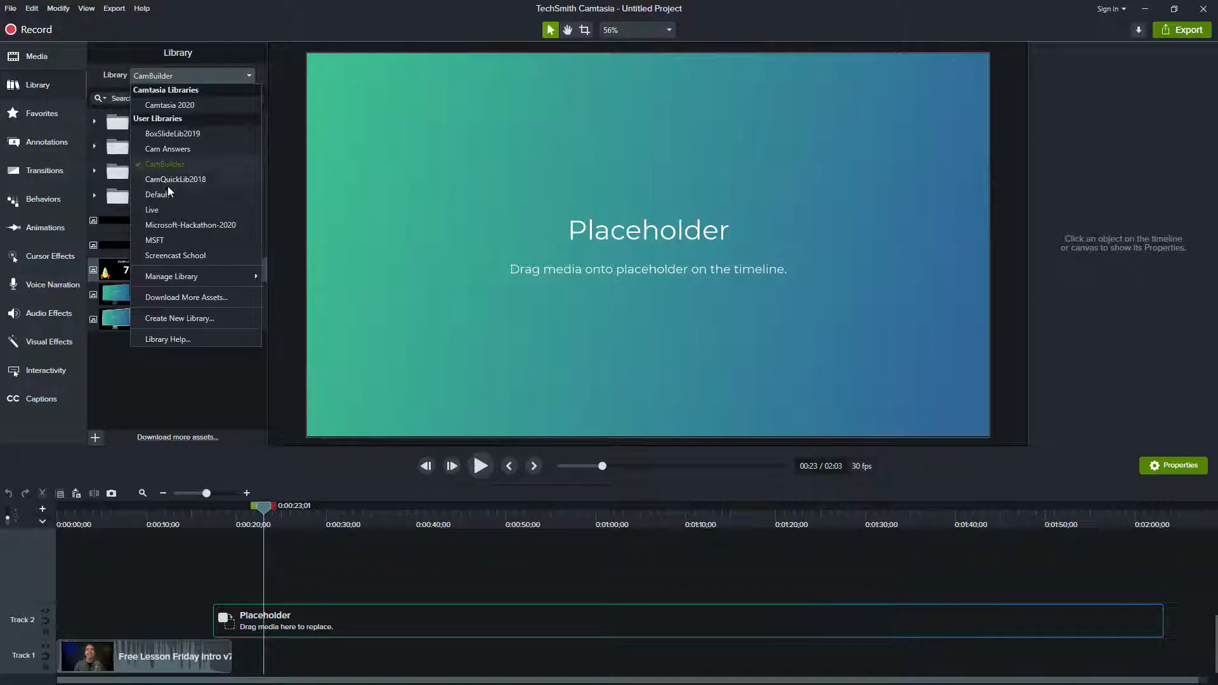
pyautogui.click(180, 257)
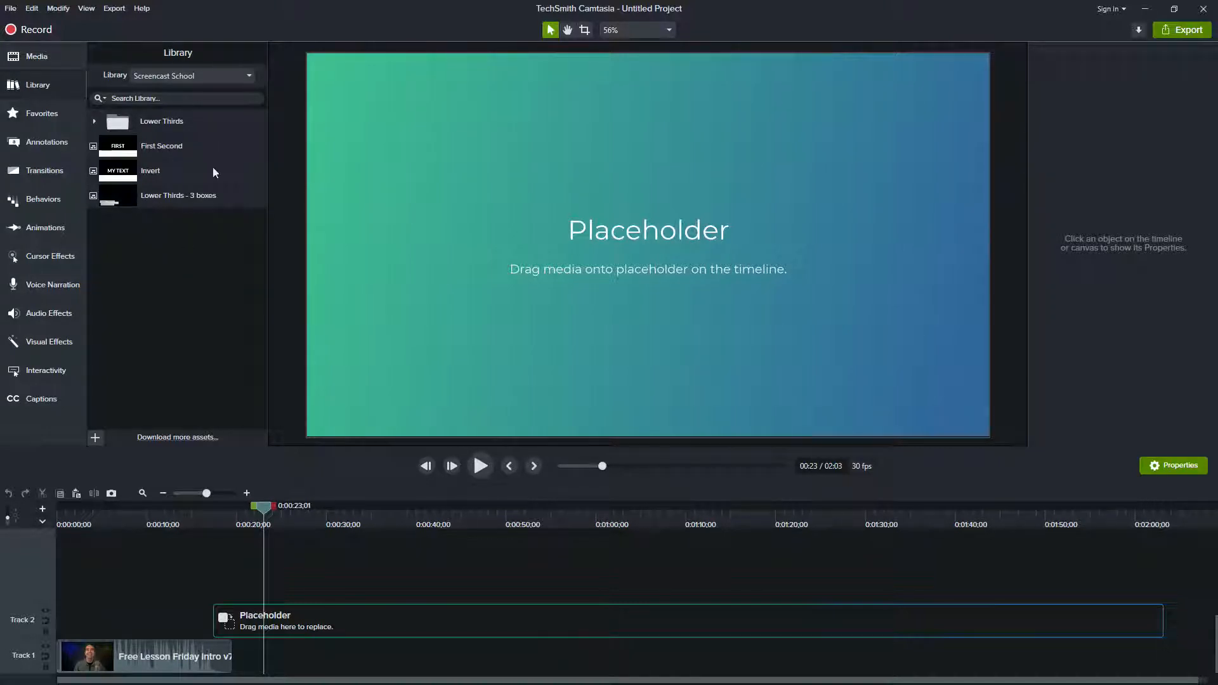
pyautogui.click(250, 76)
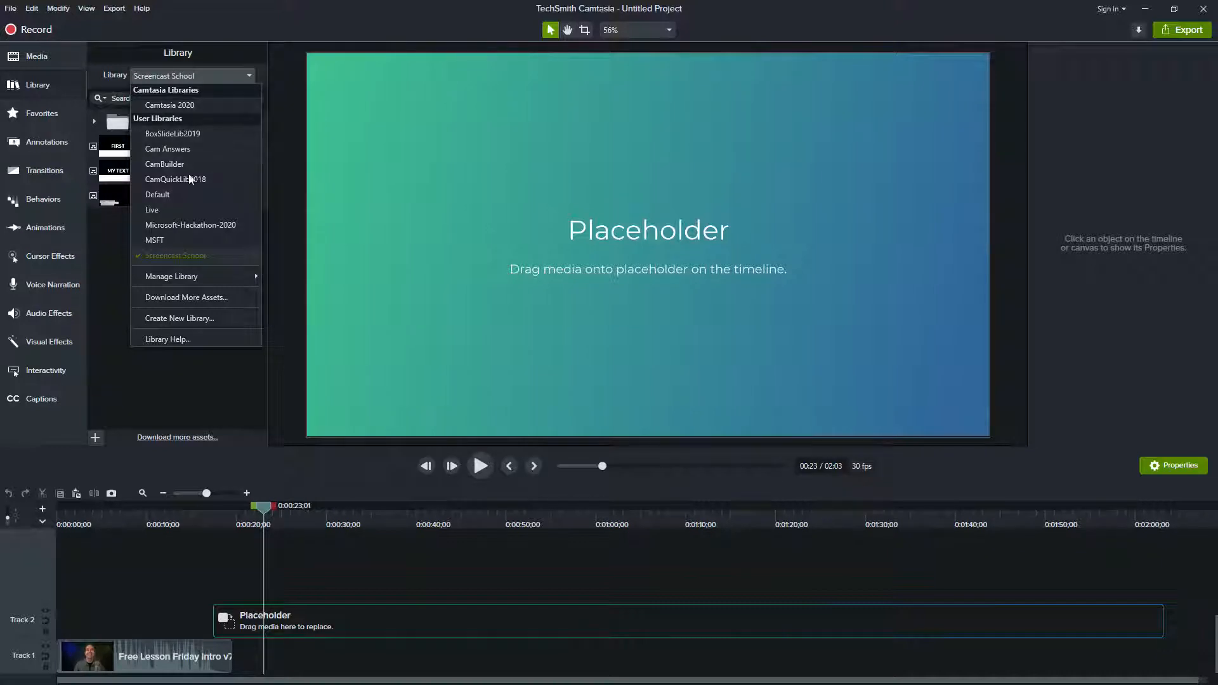
pyautogui.click(161, 196)
pyautogui.click(237, 78)
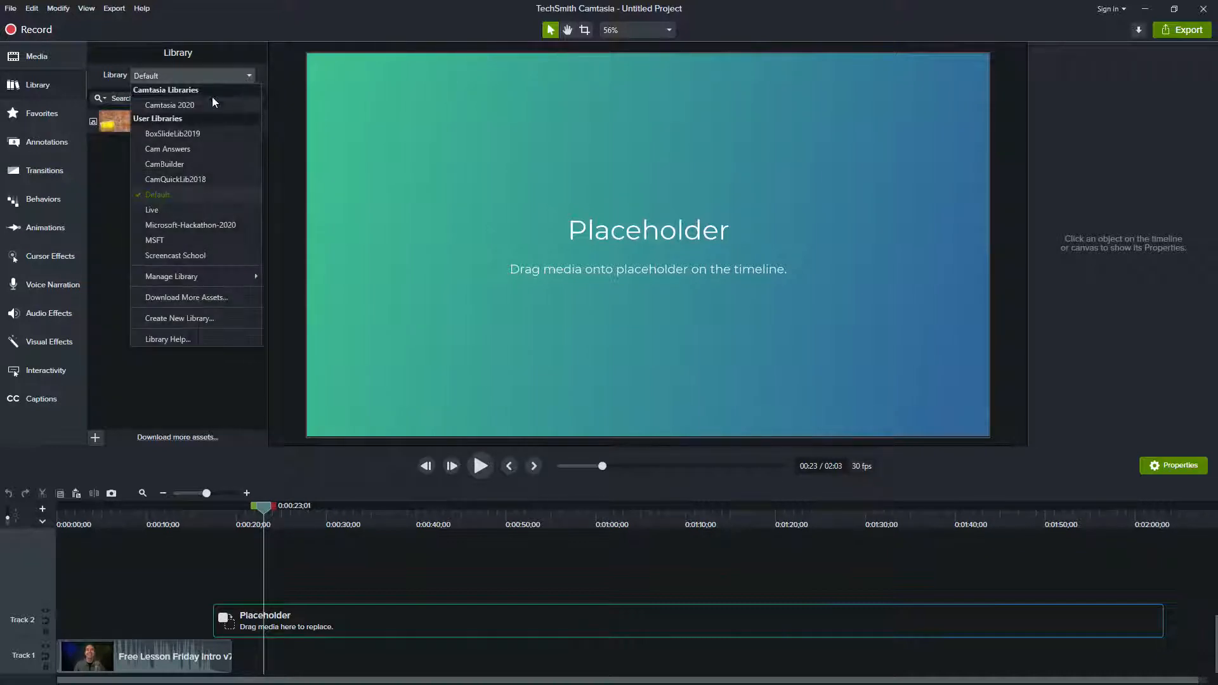
pyautogui.click(179, 105)
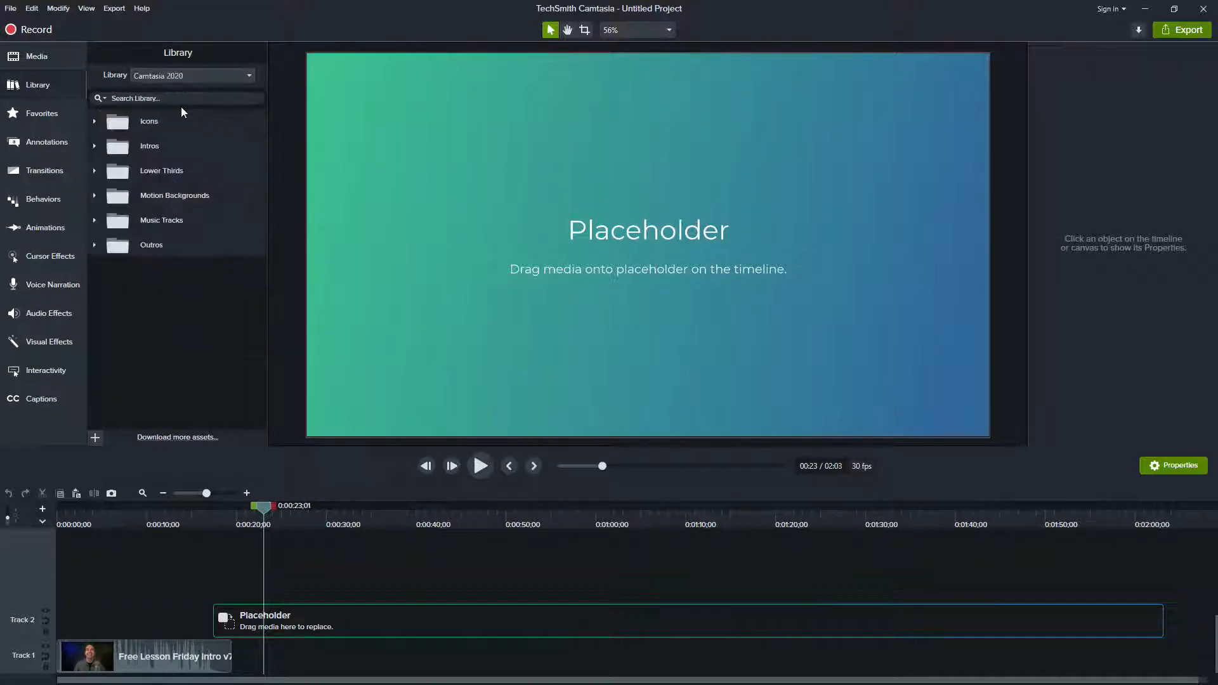
# Step: Examine the starting options offered for creating a new library, and cancel without creating one
pyautogui.click(249, 76)
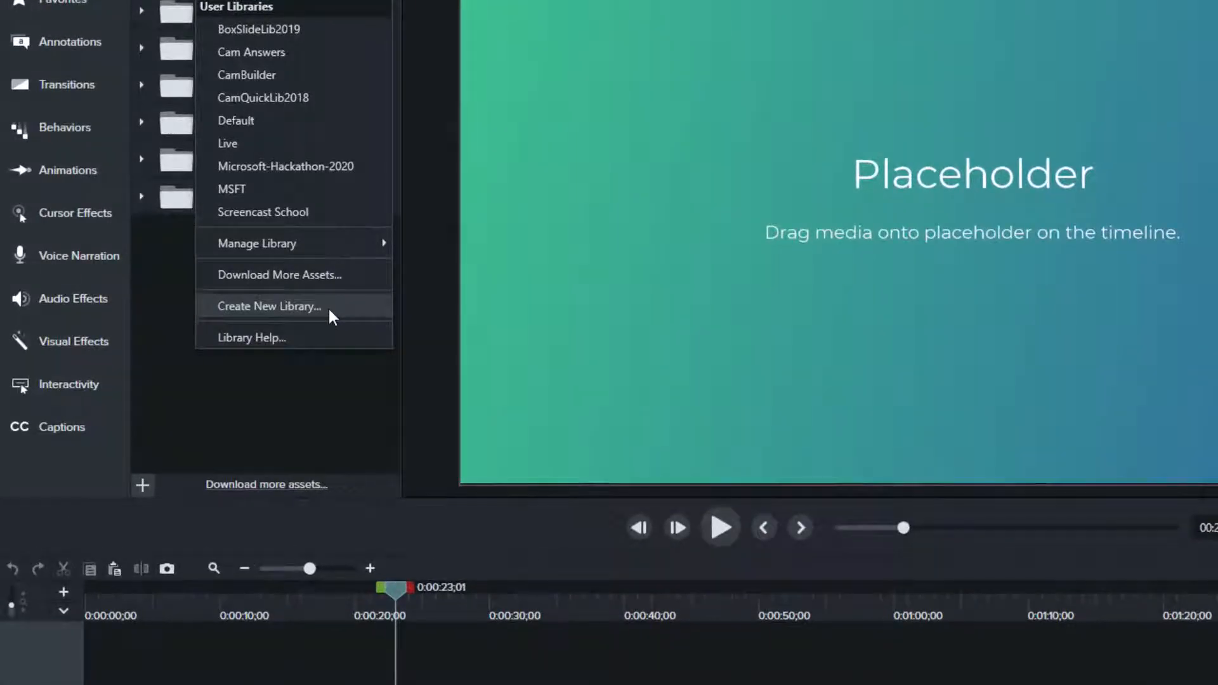
pyautogui.click(329, 307)
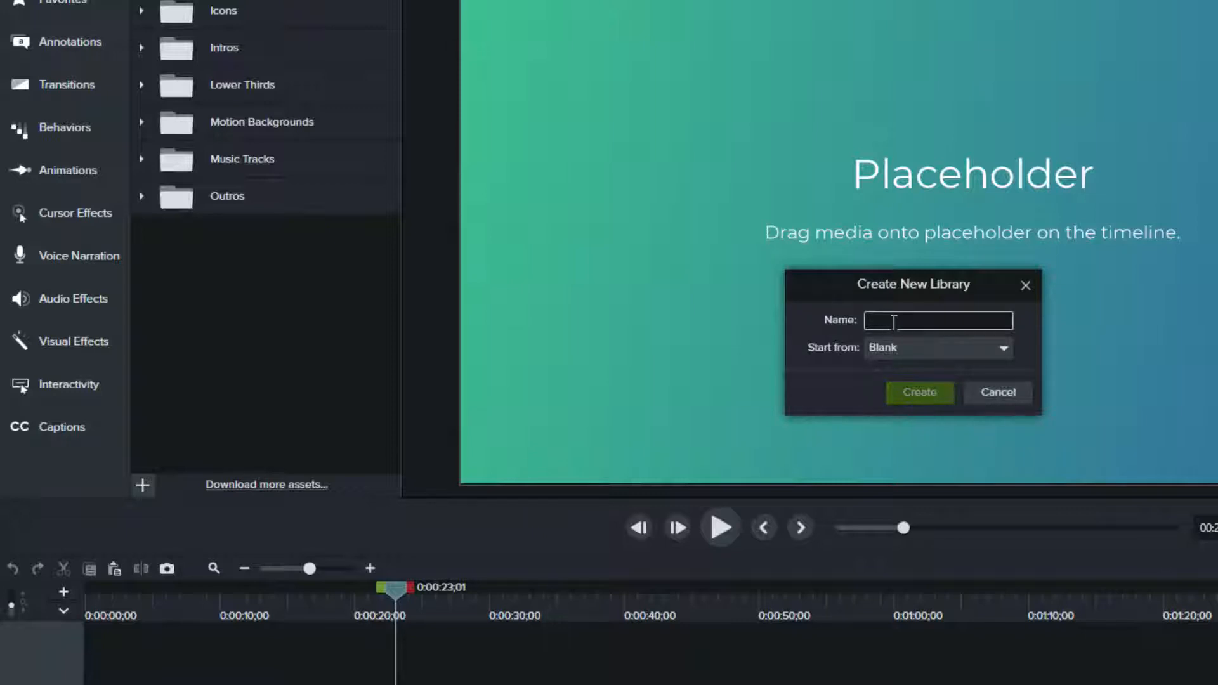
pyautogui.click(950, 355)
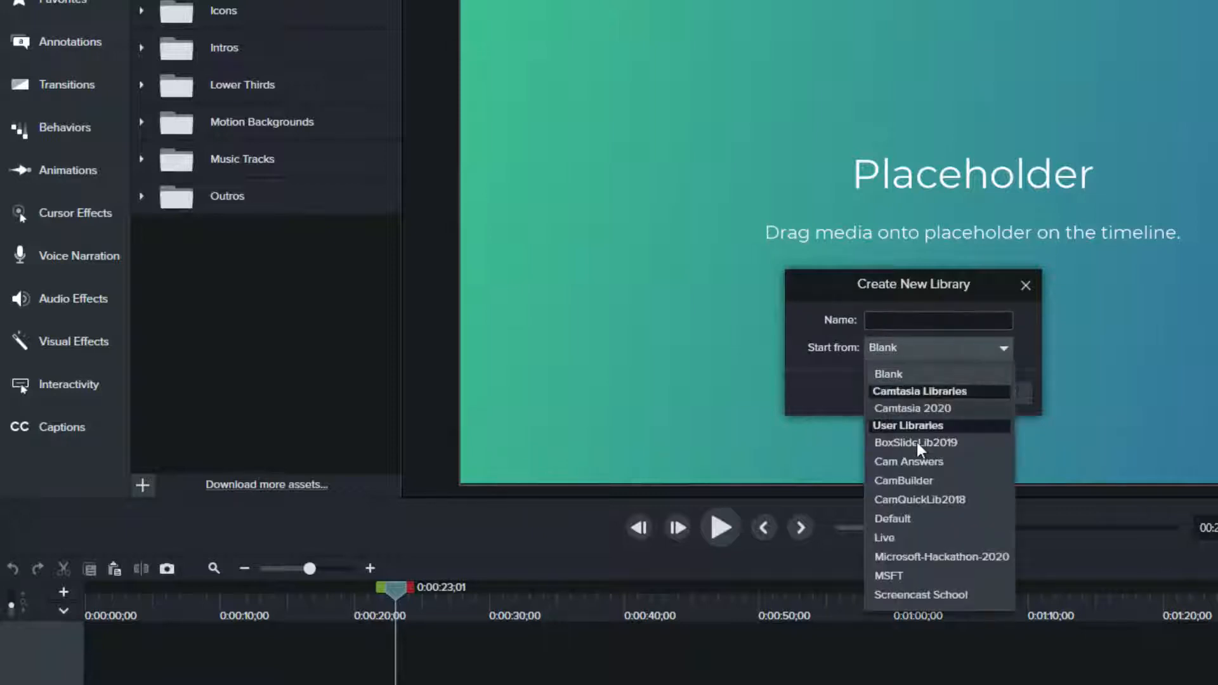
pyautogui.click(947, 354)
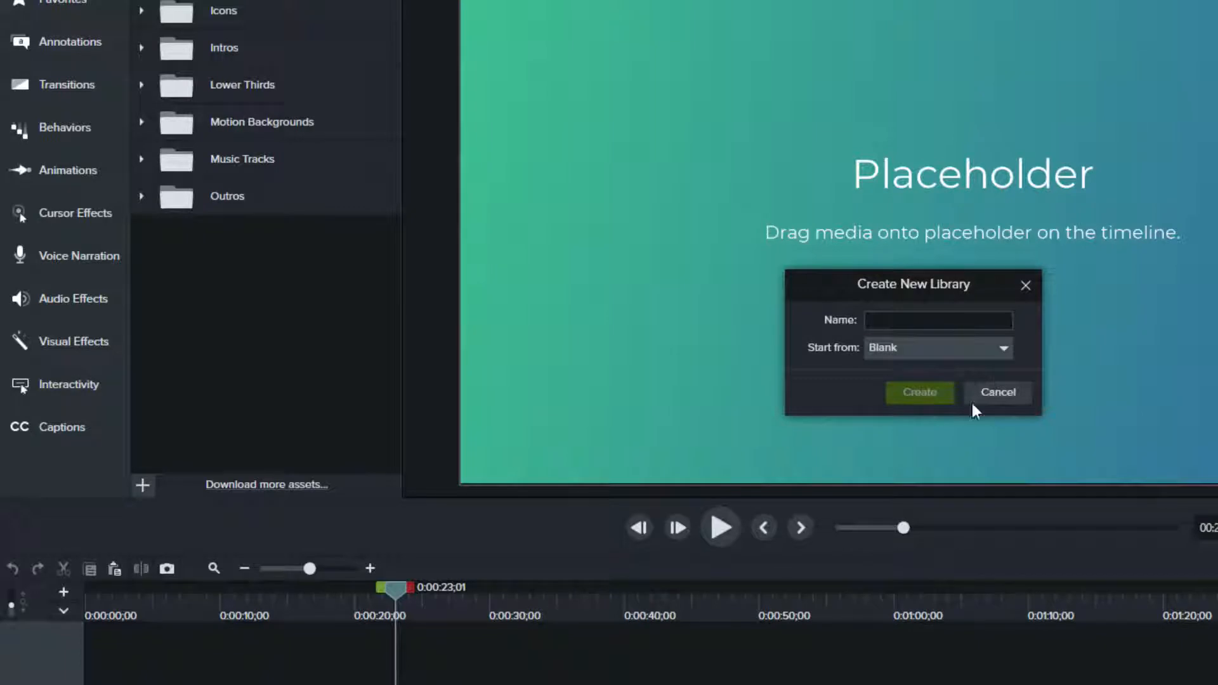
pyautogui.click(993, 392)
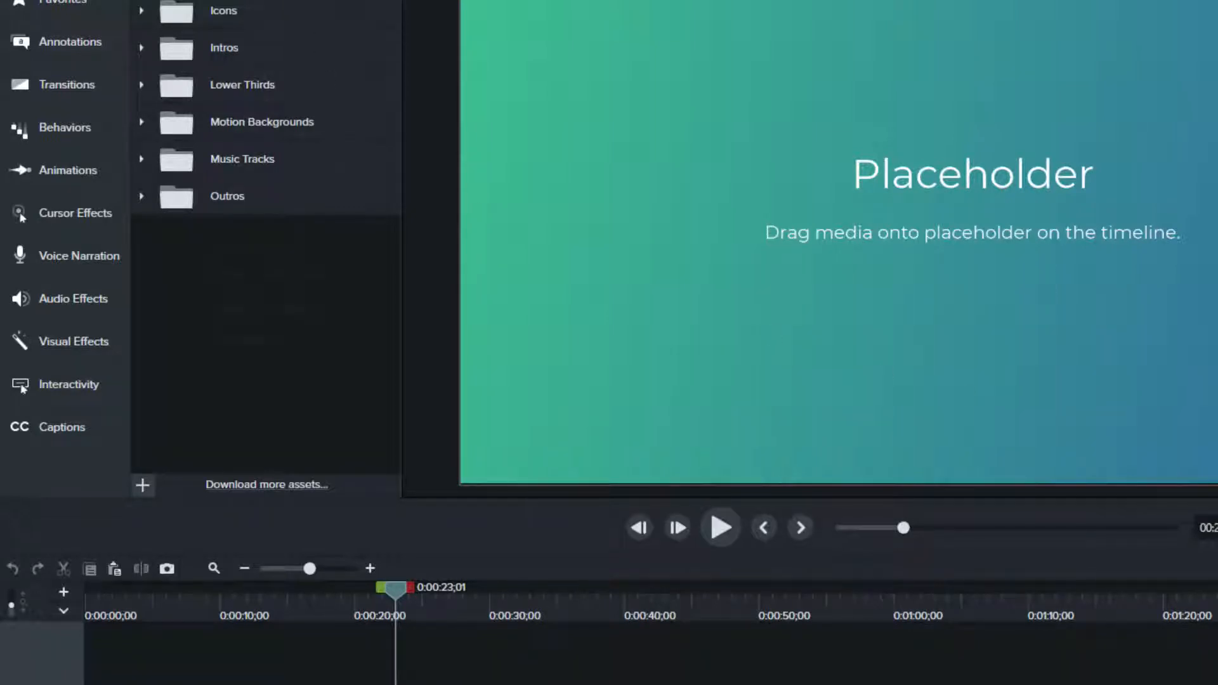
# Step: Switch the displayed library to CamBuilder
pyautogui.click(305, 1)
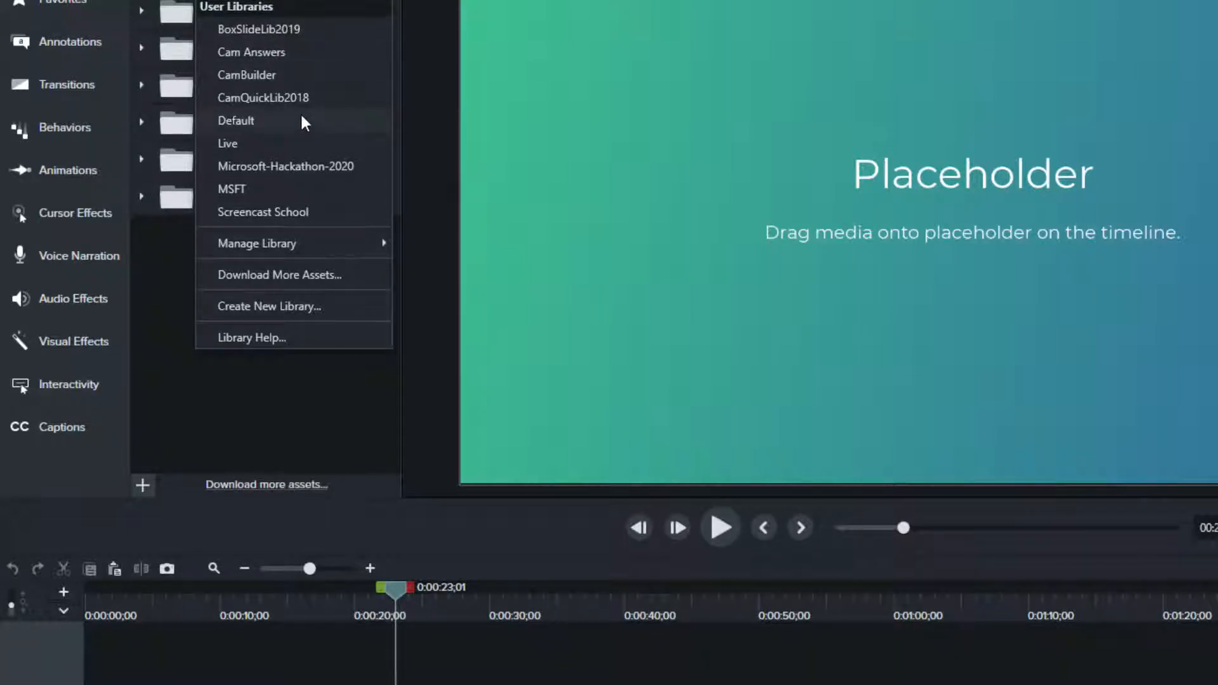
pyautogui.click(163, 263)
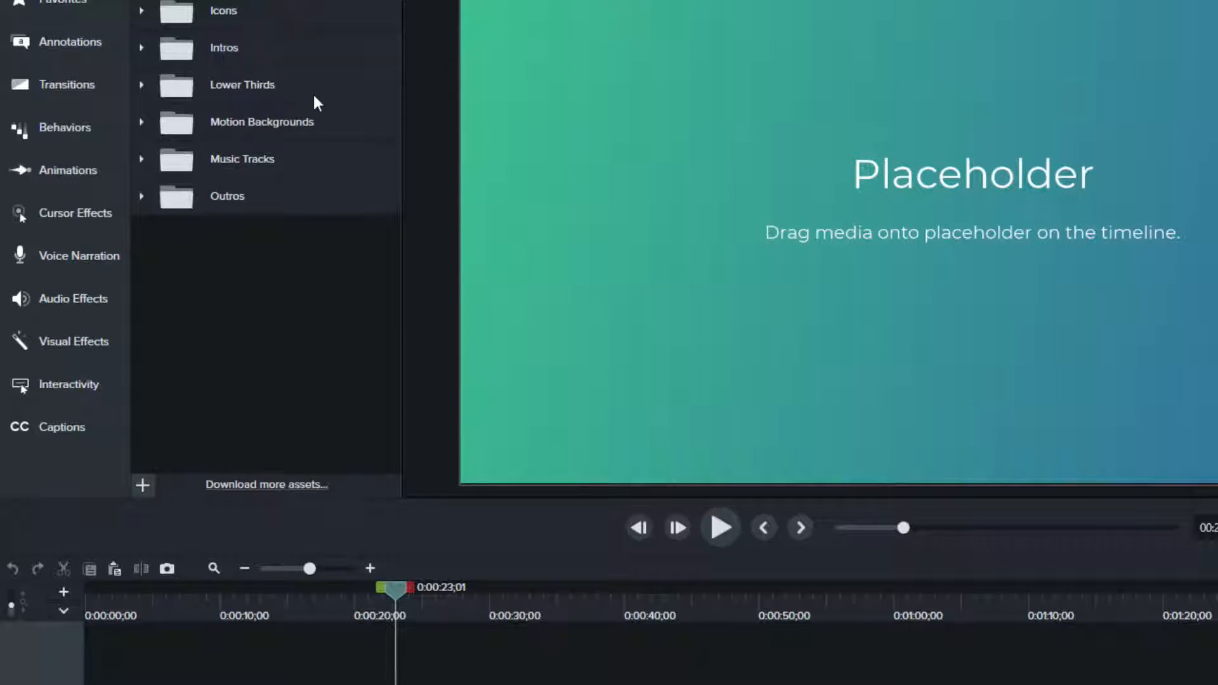
pyautogui.click(293, 1)
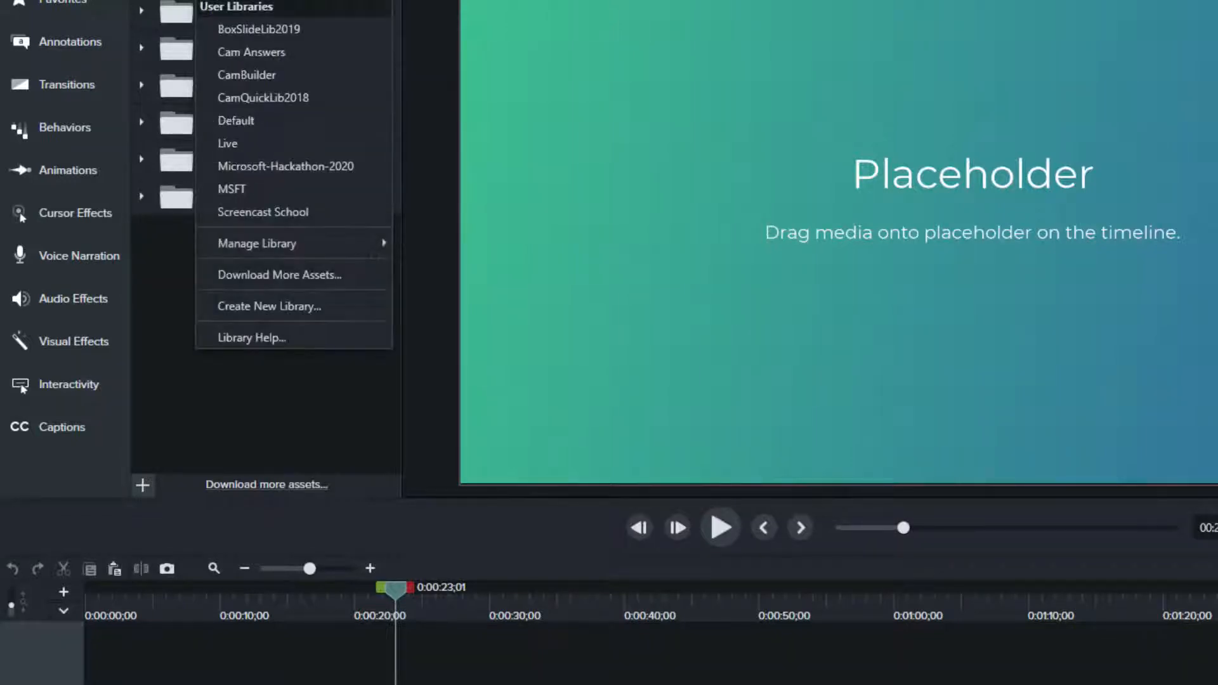
pyautogui.click(273, 74)
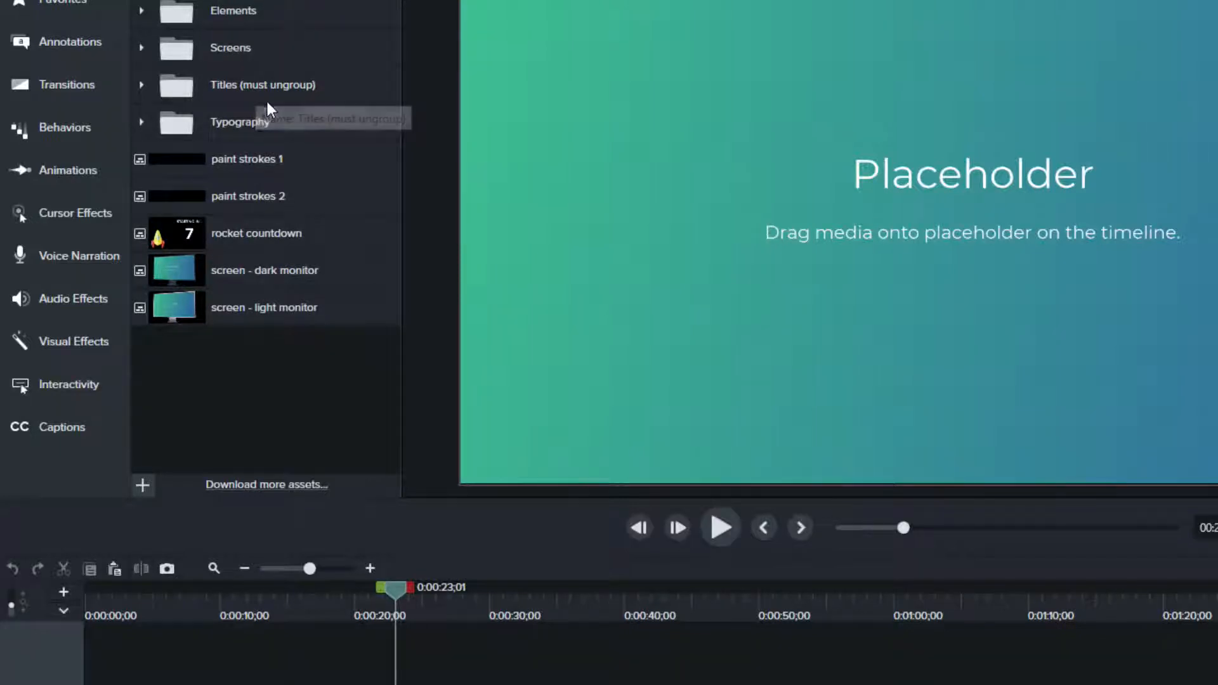
# Step: Examine the Titles (must ungroup) folder and the Typography folder with its Inverted subfolder, collapsing each again
pyautogui.click(143, 85)
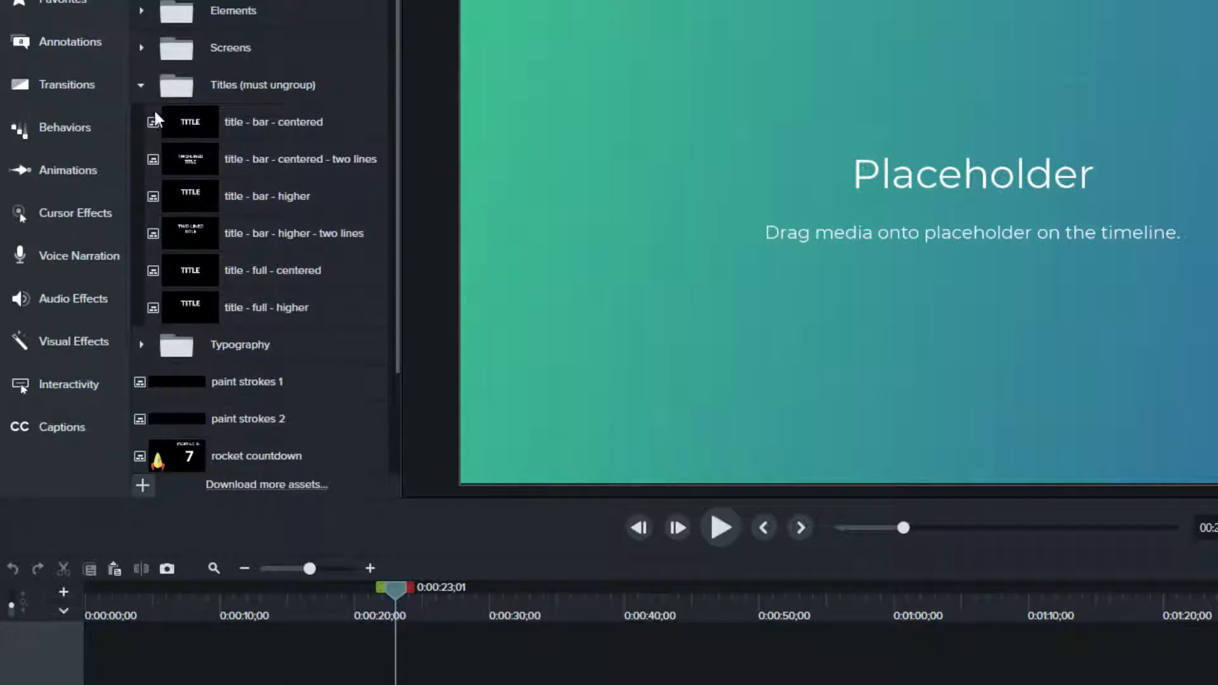
pyautogui.click(141, 84)
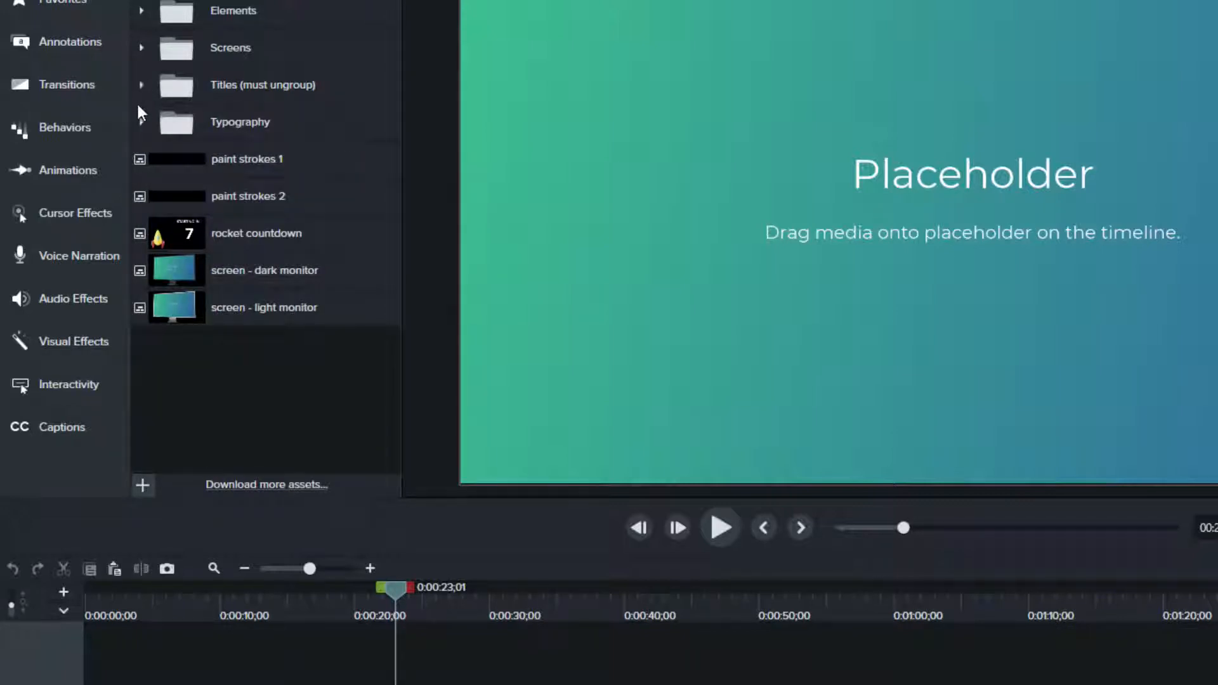
pyautogui.click(139, 122)
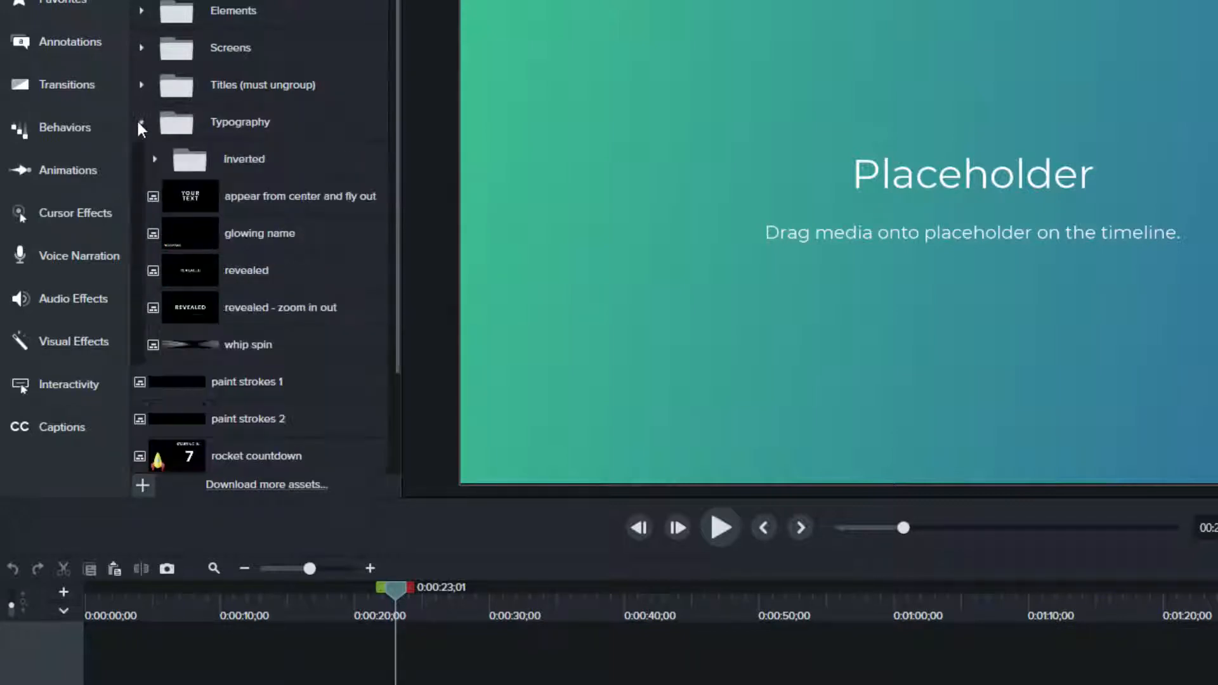
pyautogui.click(154, 160)
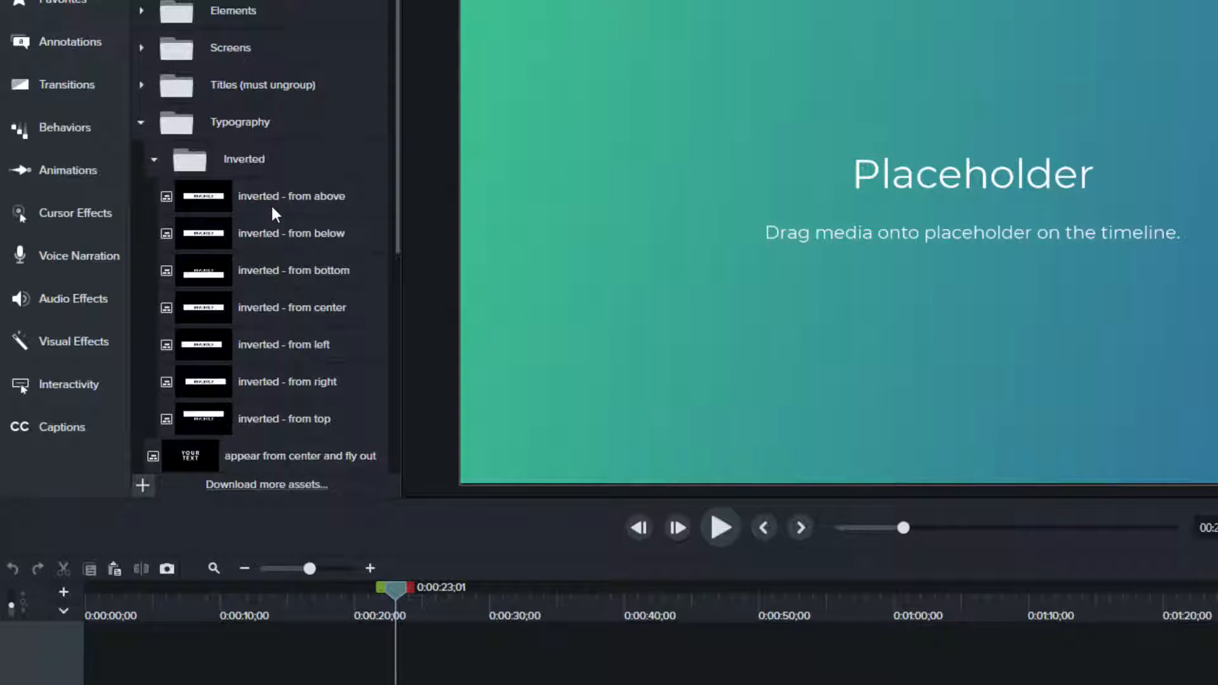
pyautogui.click(154, 160)
pyautogui.click(141, 123)
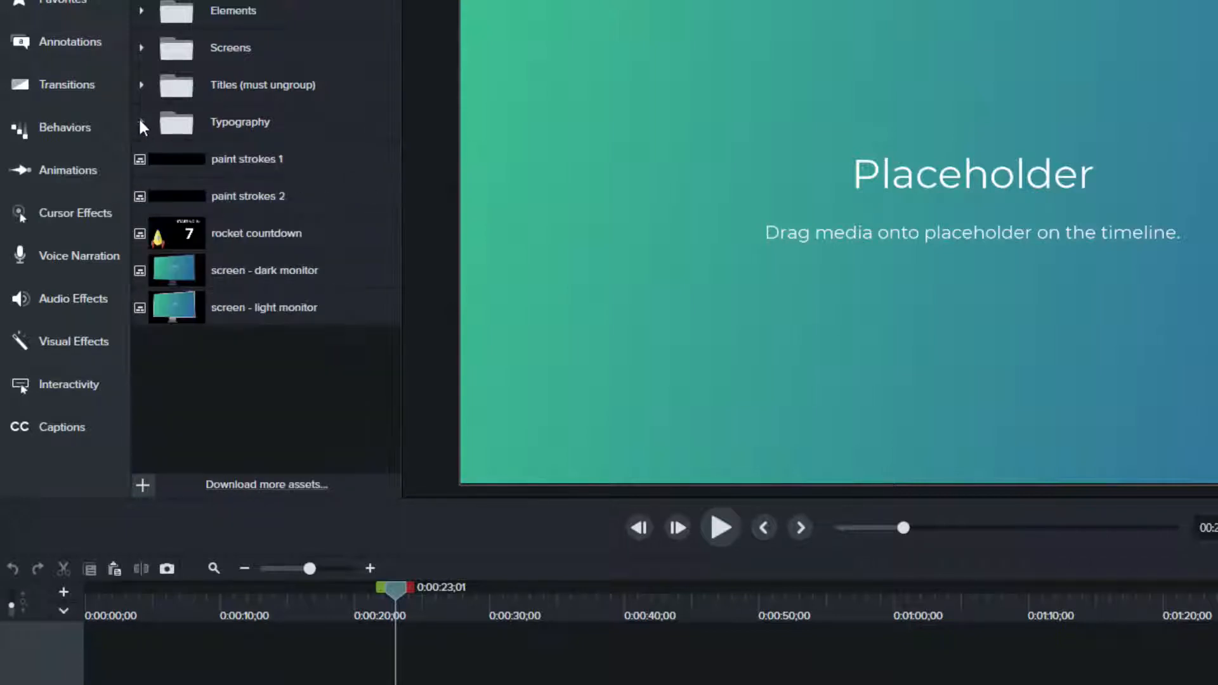
# Step: Create a folder named "example" in the CamBuilder library and move the "screen - dark monitor" asset into it
pyautogui.rightClick(253, 348)
pyautogui.click(319, 388)
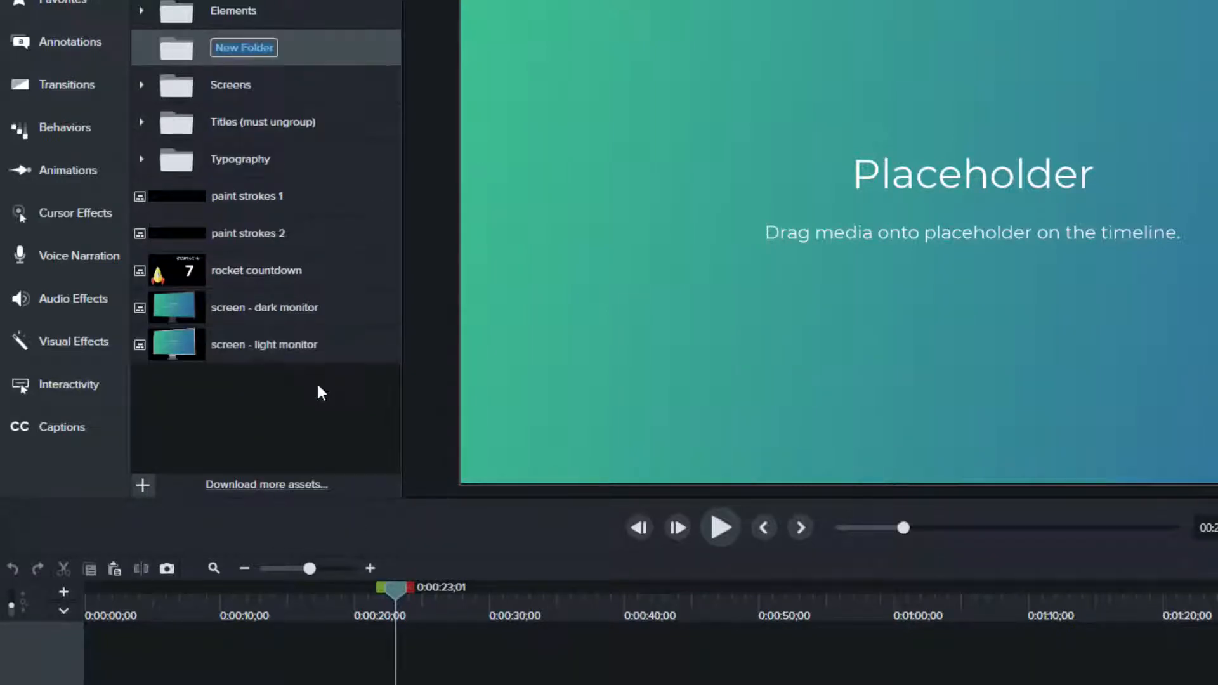
pyautogui.write('example')
pyautogui.press('Return')
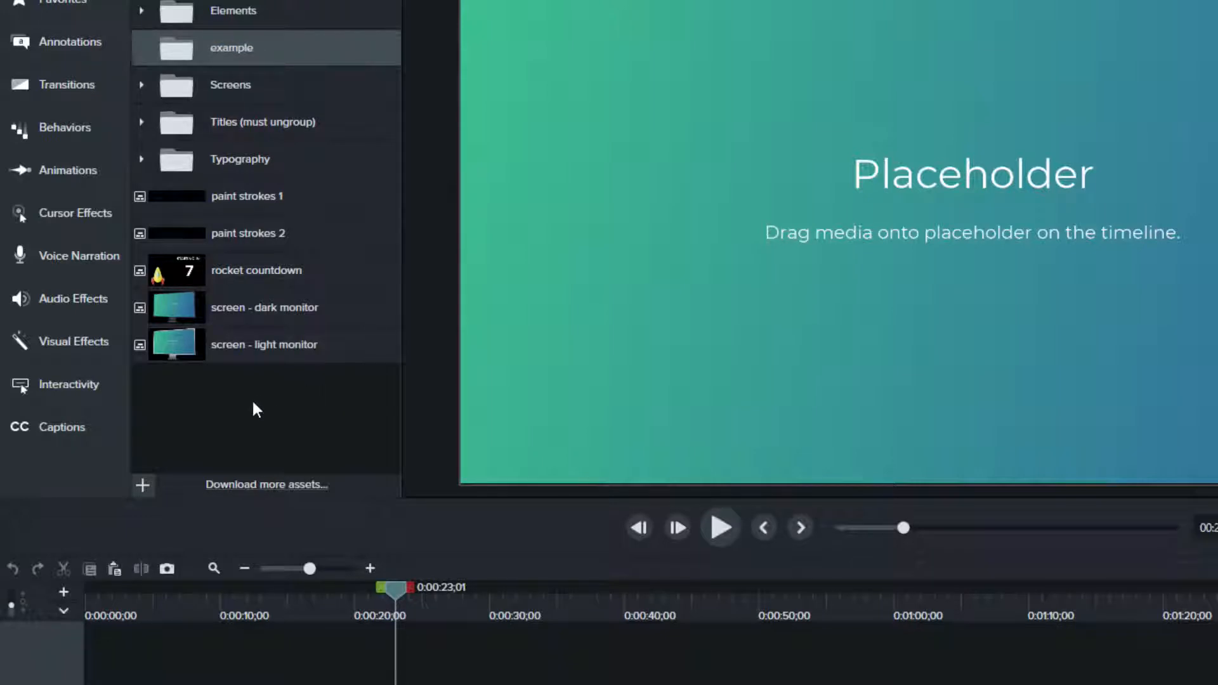
pyautogui.moveTo(245, 312); pyautogui.dragTo(232, 40)
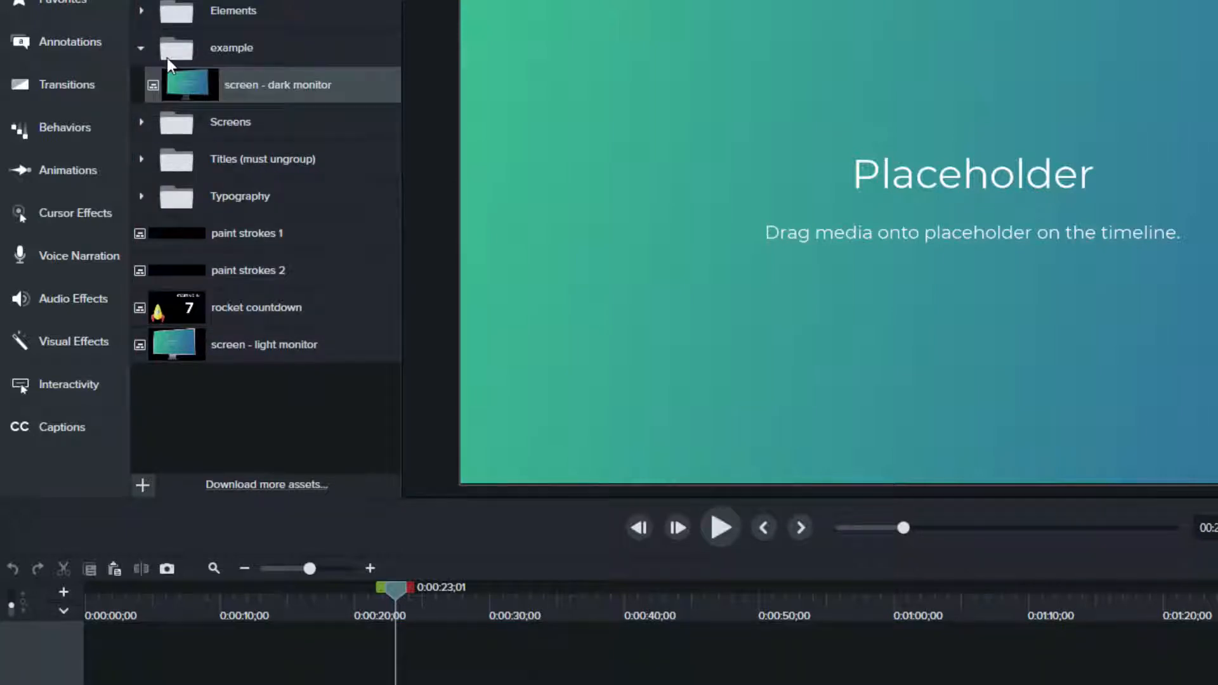
# Step: Move the "screen - dark monitor" asset out of the "example" folder and delete that folder from the library
pyautogui.click(140, 48)
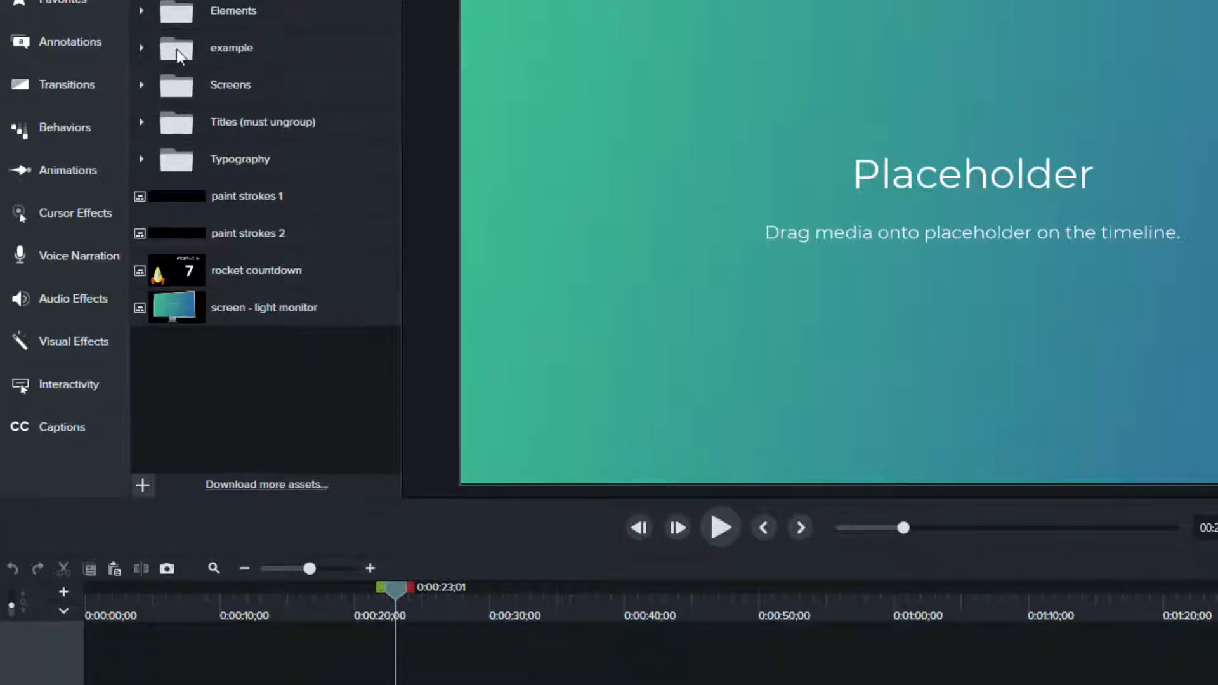
pyautogui.click(142, 48)
pyautogui.moveTo(276, 83); pyautogui.dragTo(254, 390)
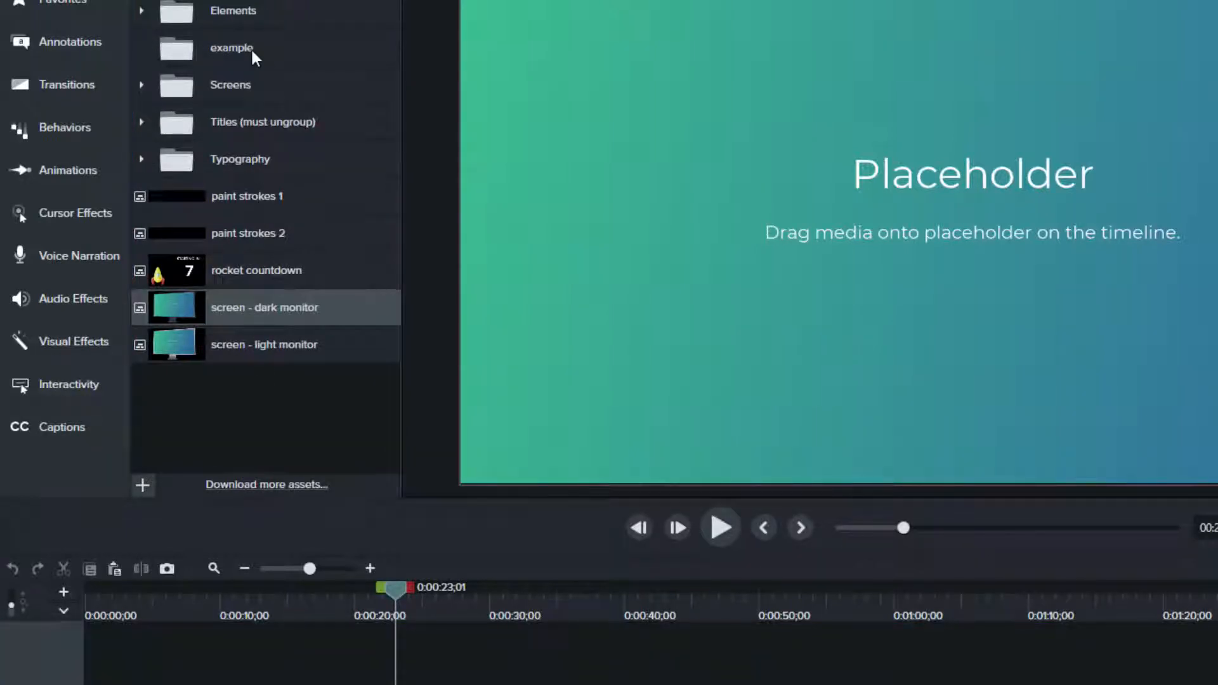
pyautogui.rightClick(280, 47)
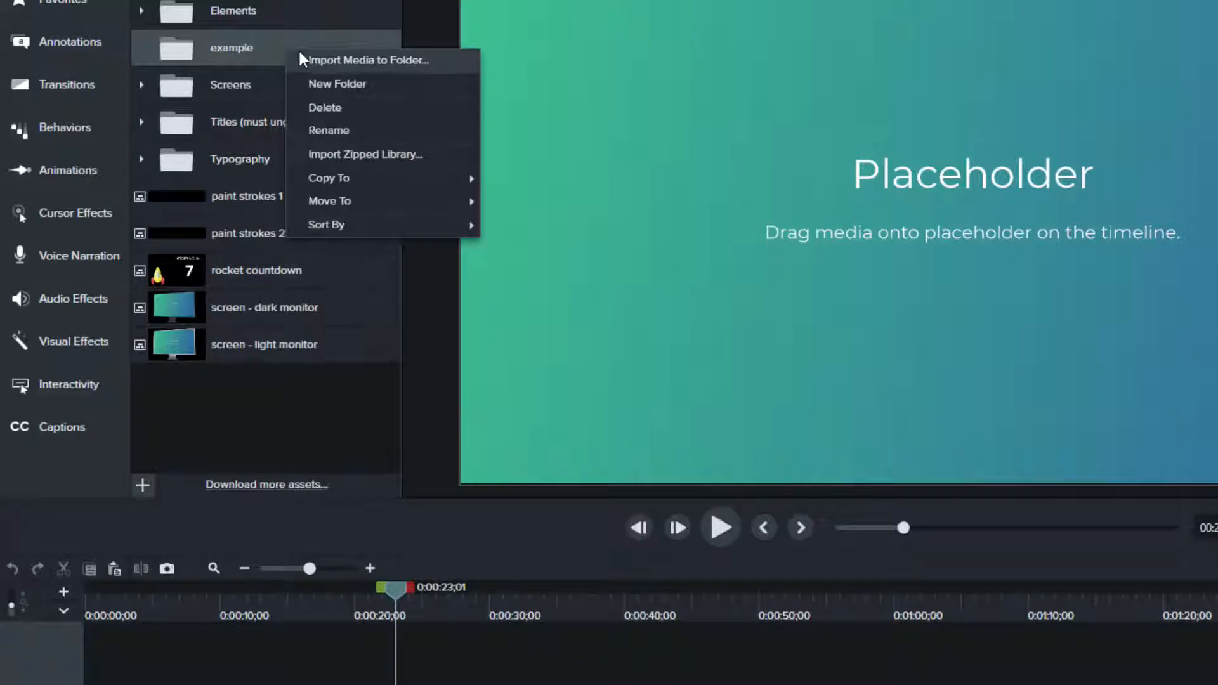
pyautogui.click(360, 109)
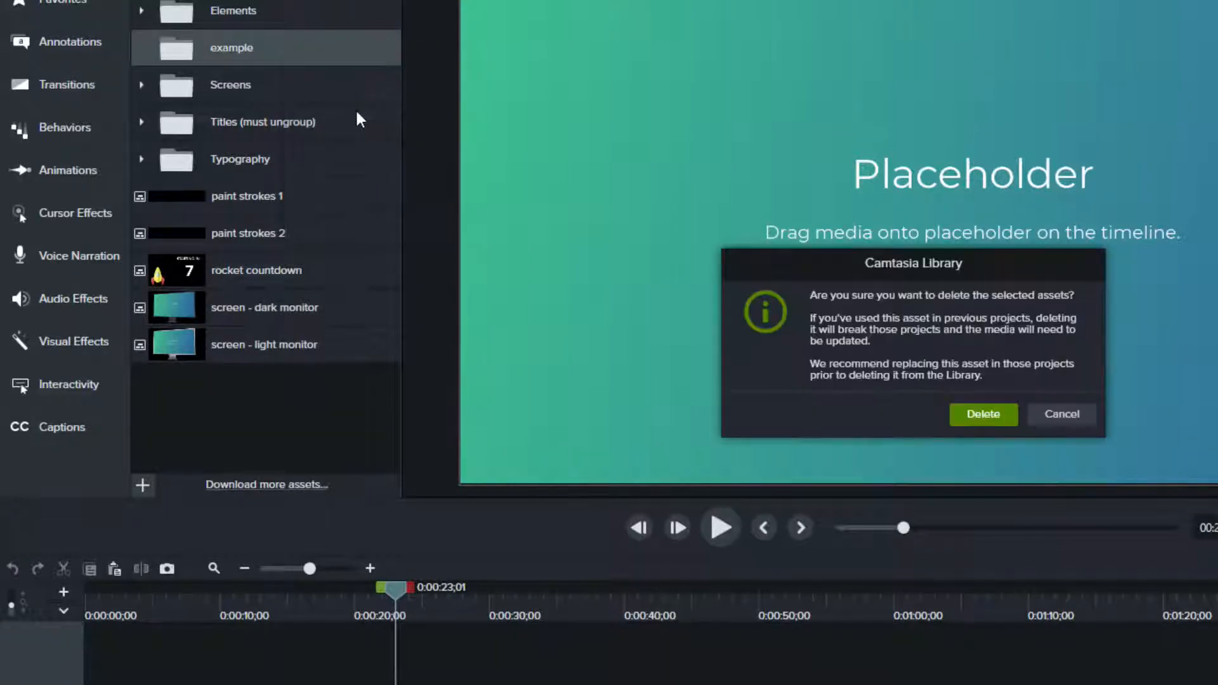
pyautogui.click(965, 419)
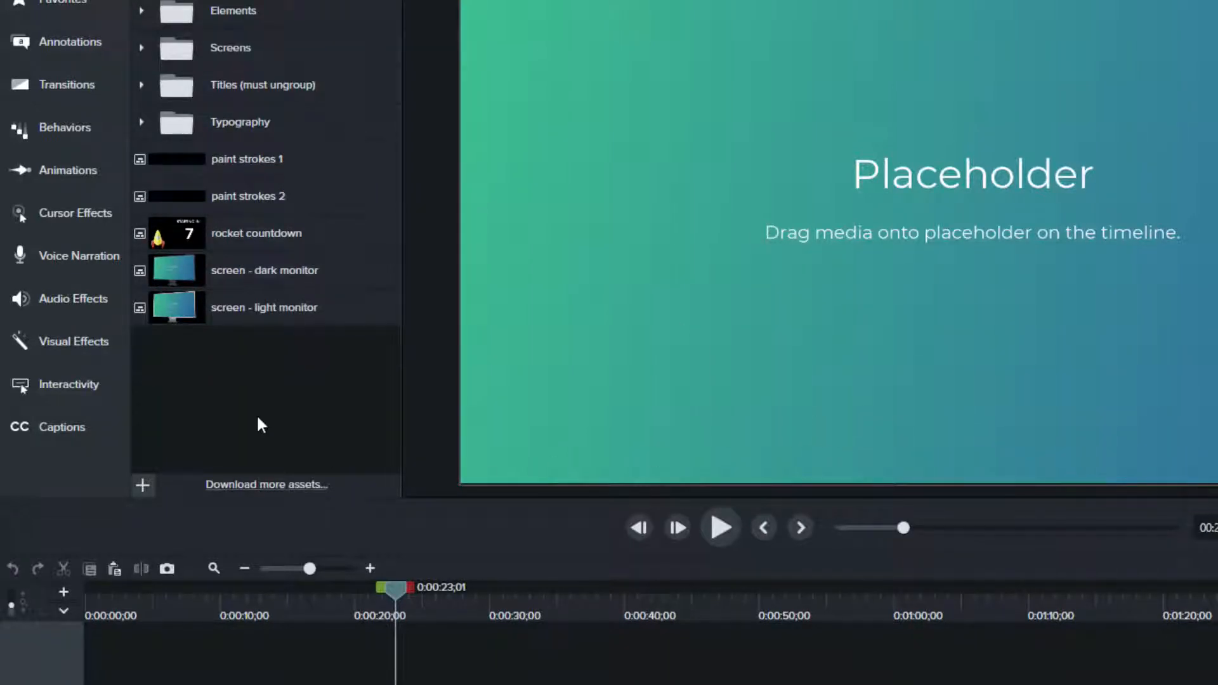
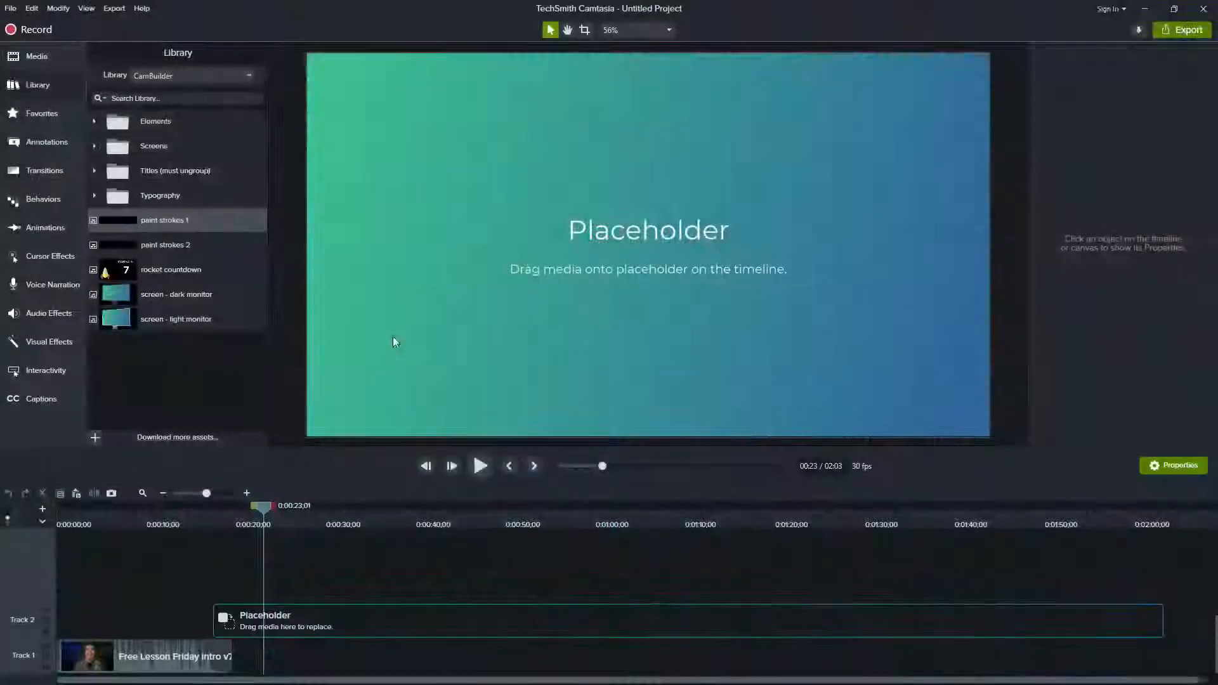
# Step: Add the red Sketch Motion rectangle marked as a favorite to the canvas at about 15 seconds, beside the presenter
pyautogui.click(53, 142)
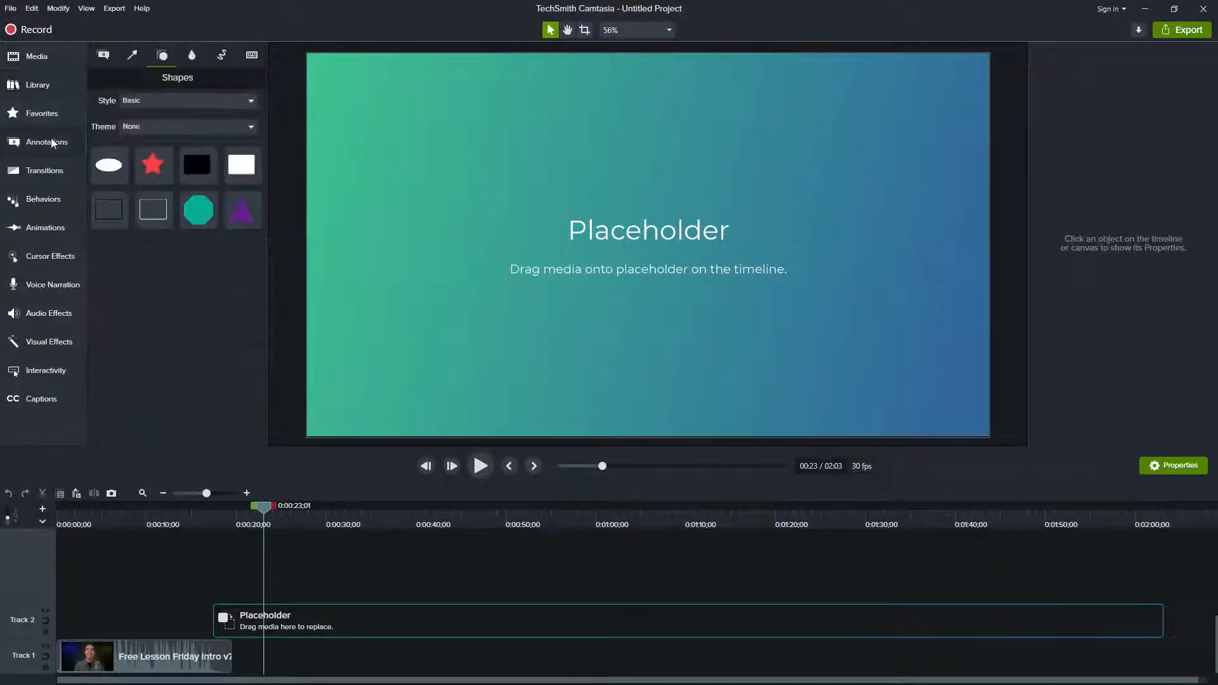
pyautogui.click(221, 56)
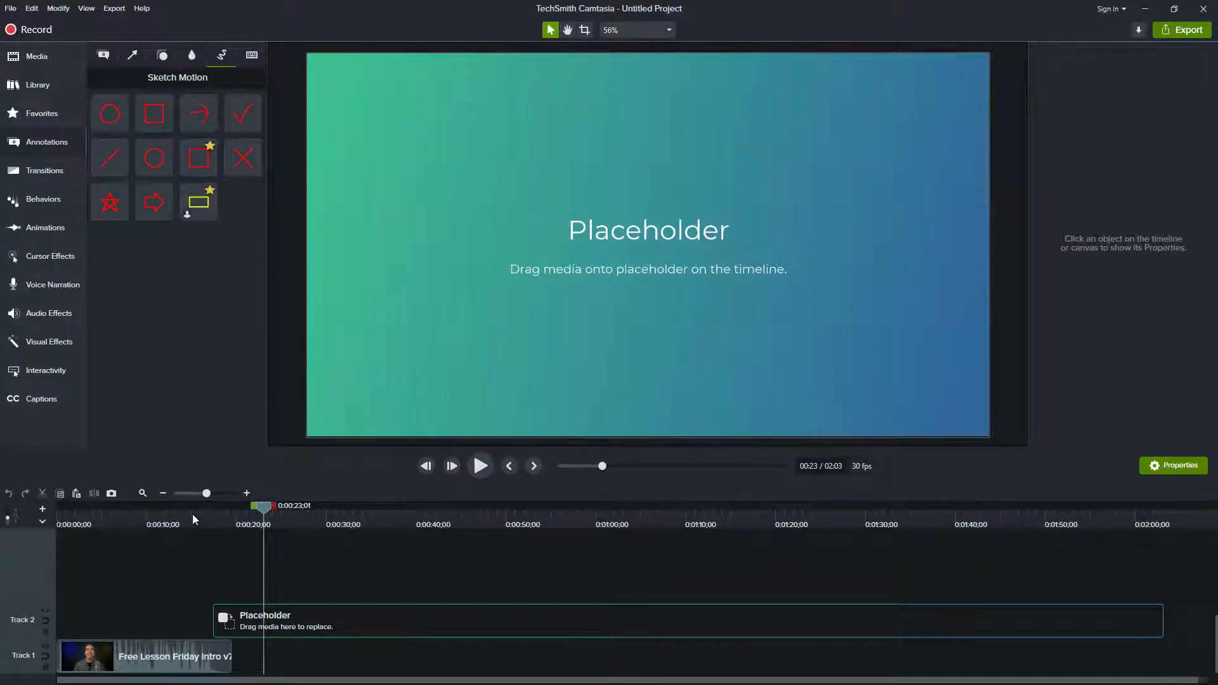
pyautogui.click(192, 520)
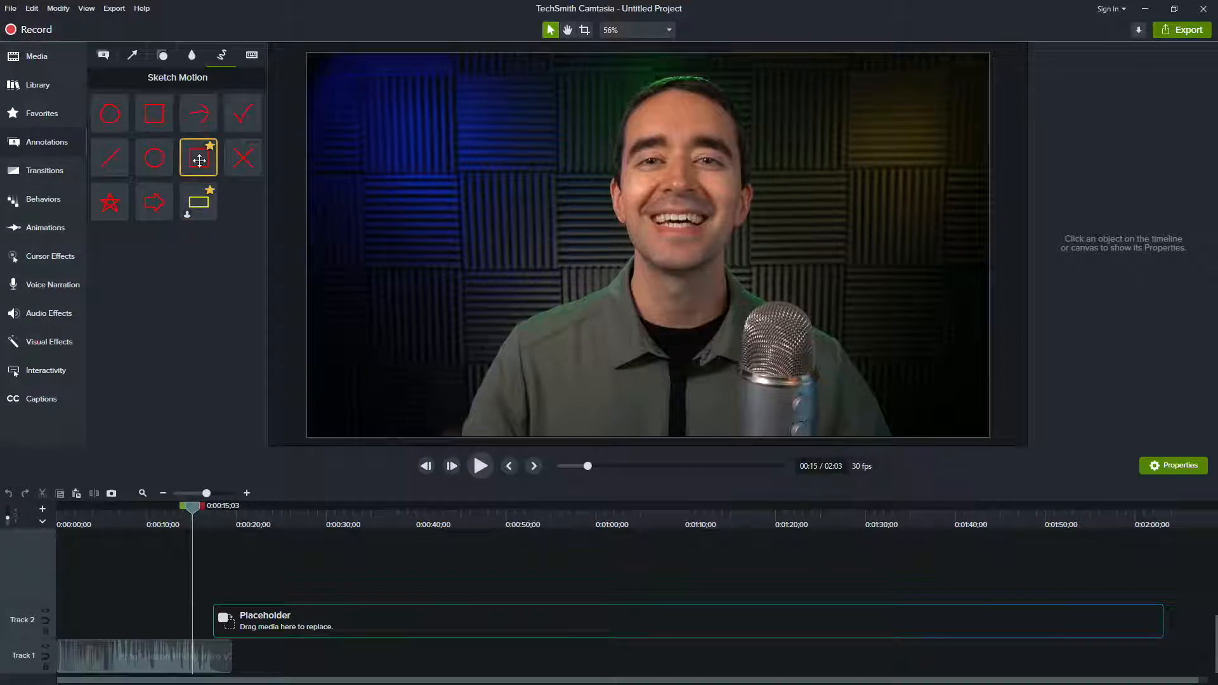
pyautogui.moveTo(199, 161)
pyautogui.mouseDown()
pyautogui.moveTo(906, 217)
pyautogui.moveTo(833, 209)
pyautogui.mouseUp()
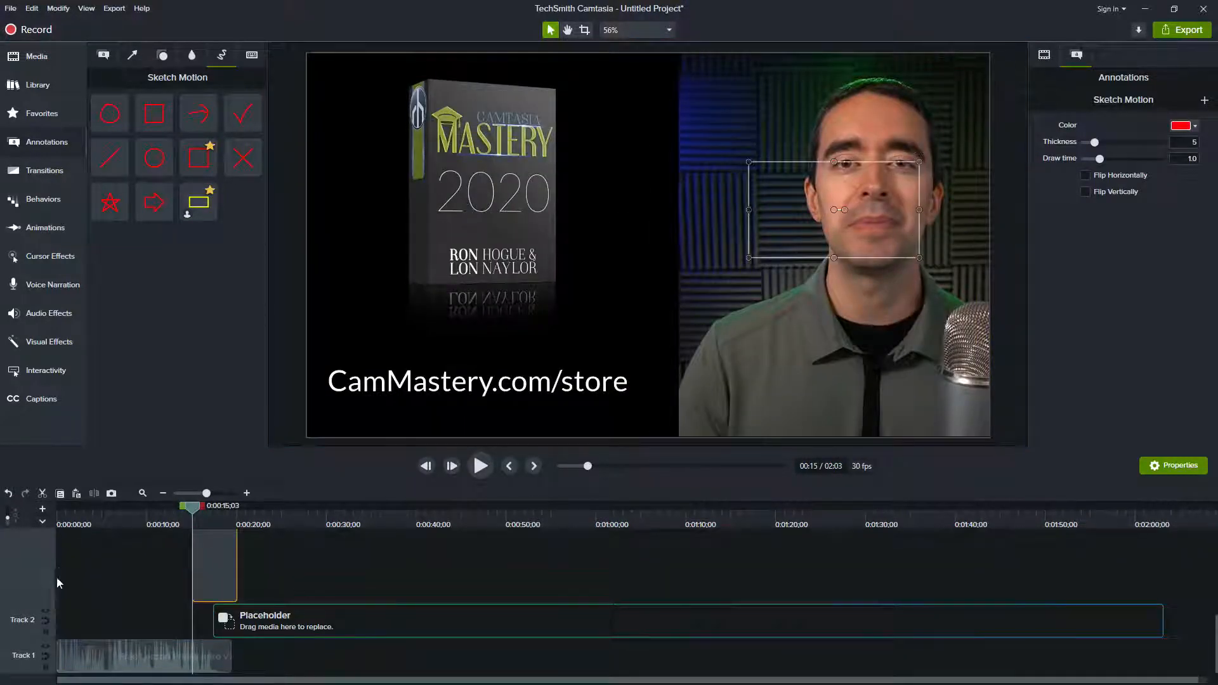
# Step: Return Track 3 to normal height and move the rectangle clip earlier so it spans the 10-second mark
pyautogui.rightClick(35, 571)
pyautogui.click(86, 536)
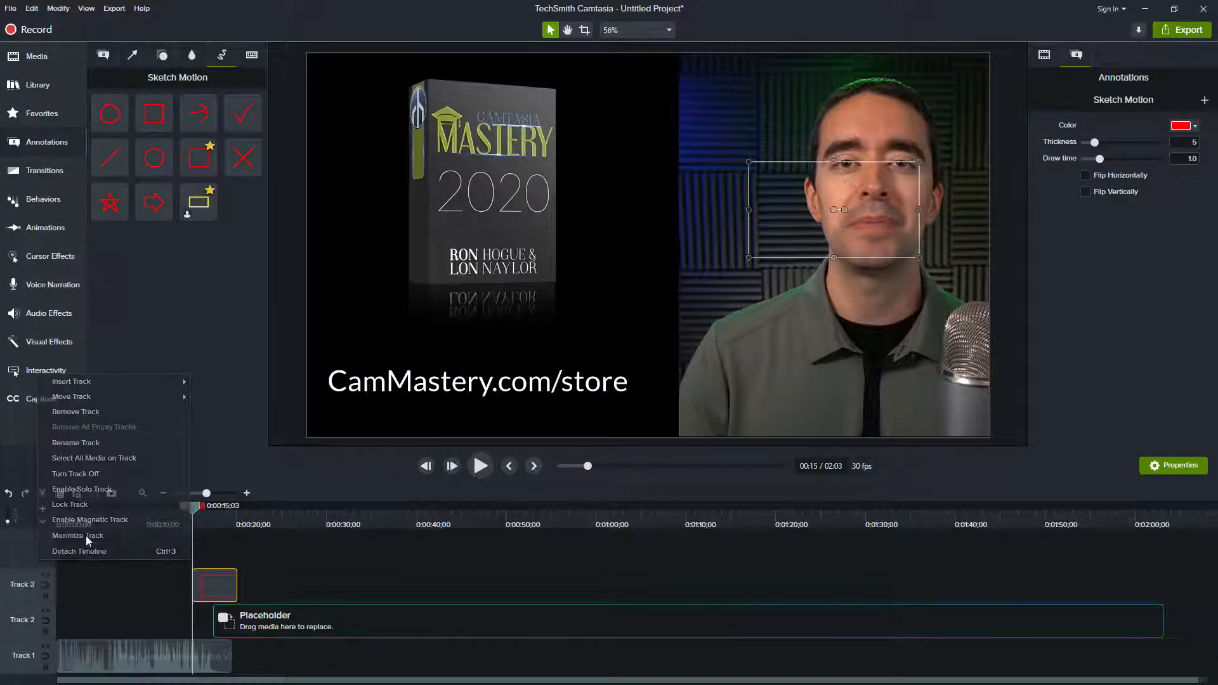
pyautogui.moveTo(216, 521); pyautogui.dragTo(152, 530)
pyautogui.moveTo(207, 584); pyautogui.dragTo(151, 590)
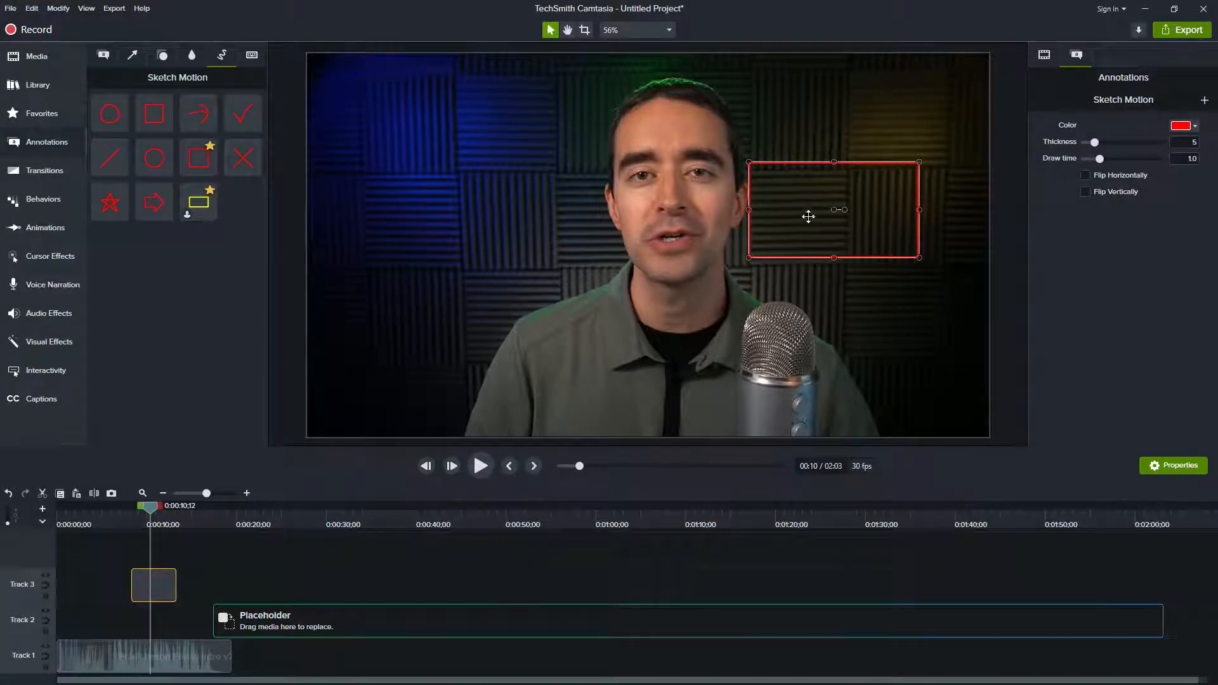
# Step: Recolor the sketch rectangle pale yellow (#EFF97B), shift it slightly away from the presenter and shrink it to a narrow, wide box
pyautogui.click(1196, 130)
pyautogui.moveTo(1167, 198); pyautogui.dragTo(1217, 178)
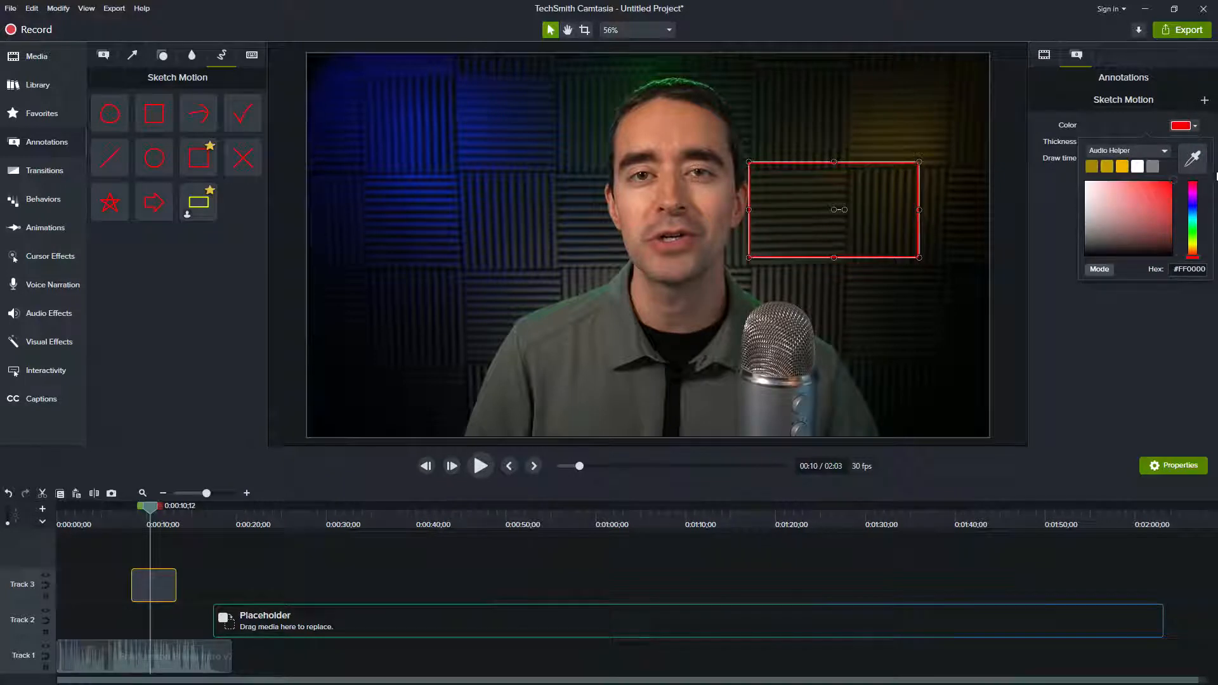
pyautogui.click(1195, 246)
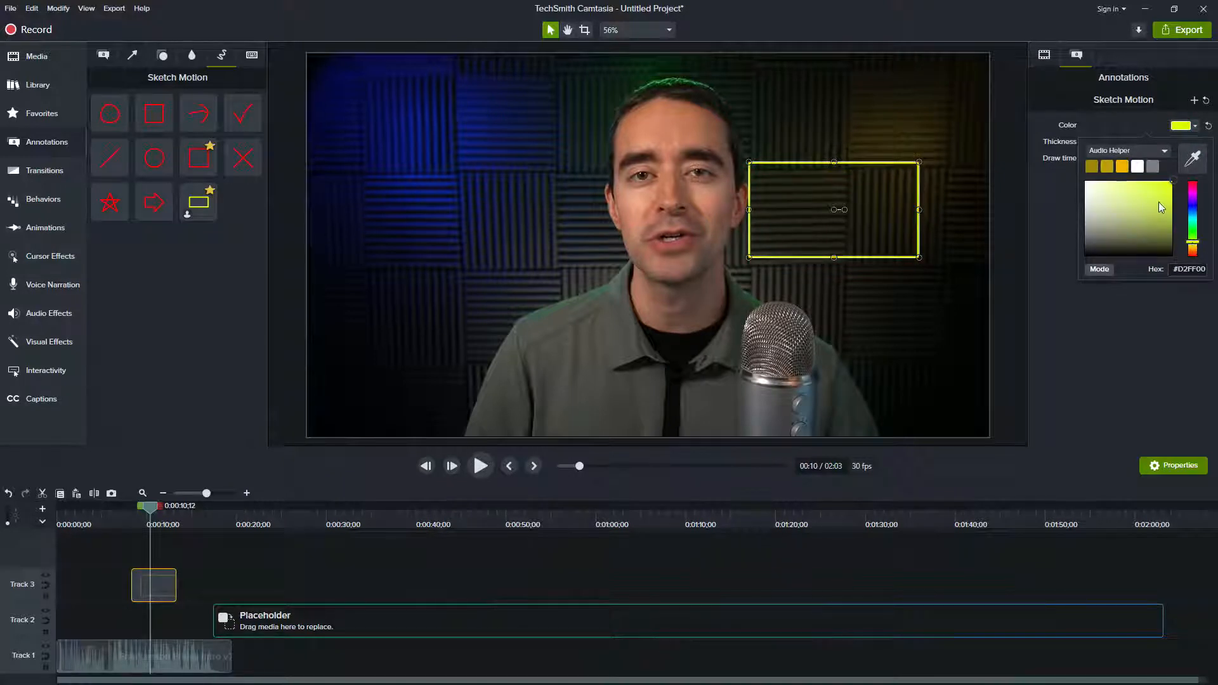
pyautogui.moveTo(1133, 186); pyautogui.dragTo(1131, 184)
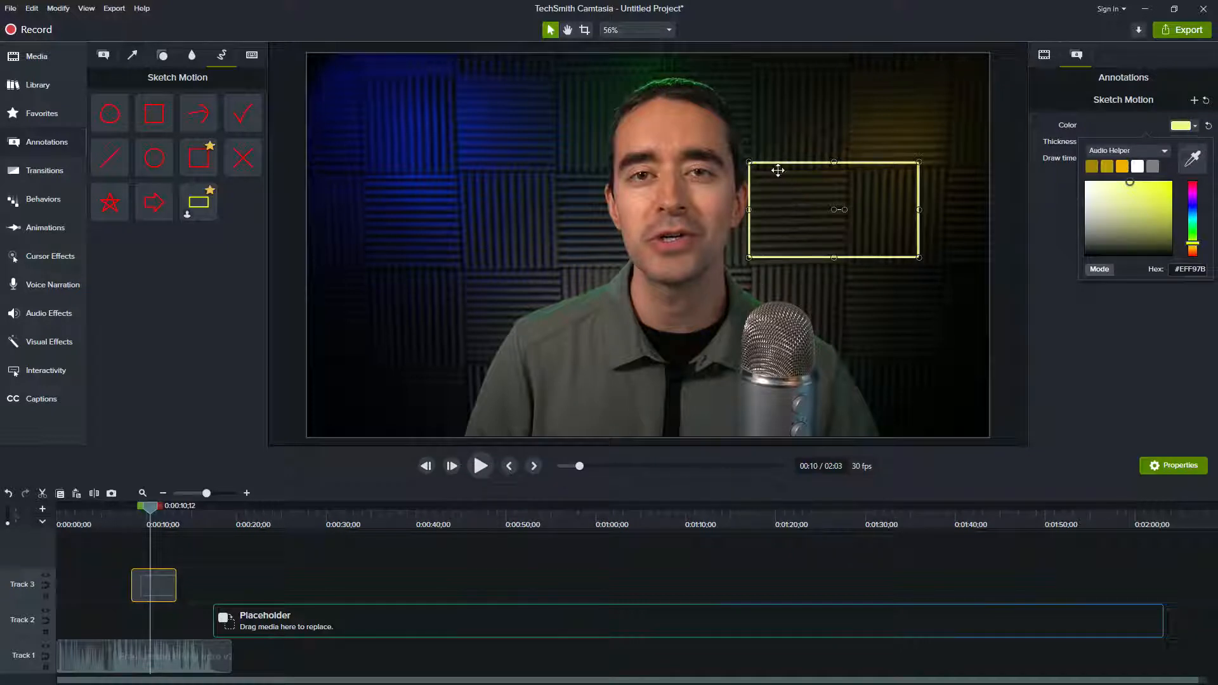
pyautogui.moveTo(777, 164); pyautogui.dragTo(795, 163)
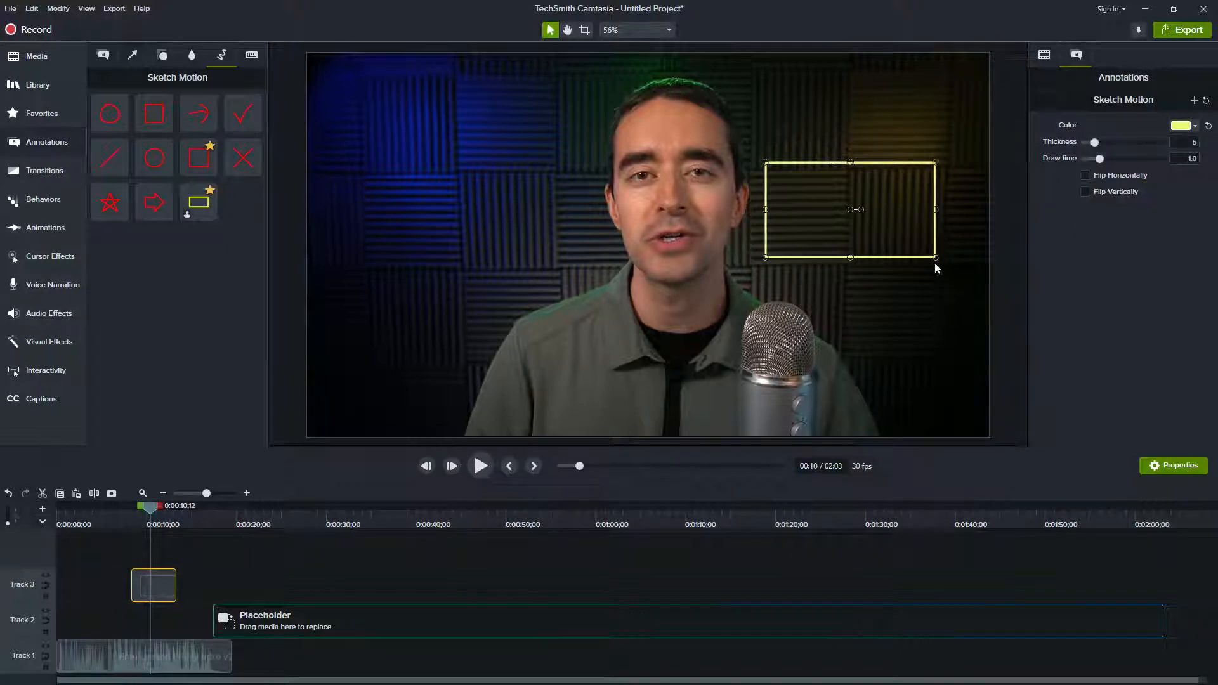
pyautogui.moveTo(935, 258)
pyautogui.mouseDown()
pyautogui.moveTo(910, 196)
pyautogui.moveTo(898, 195)
pyautogui.mouseUp()
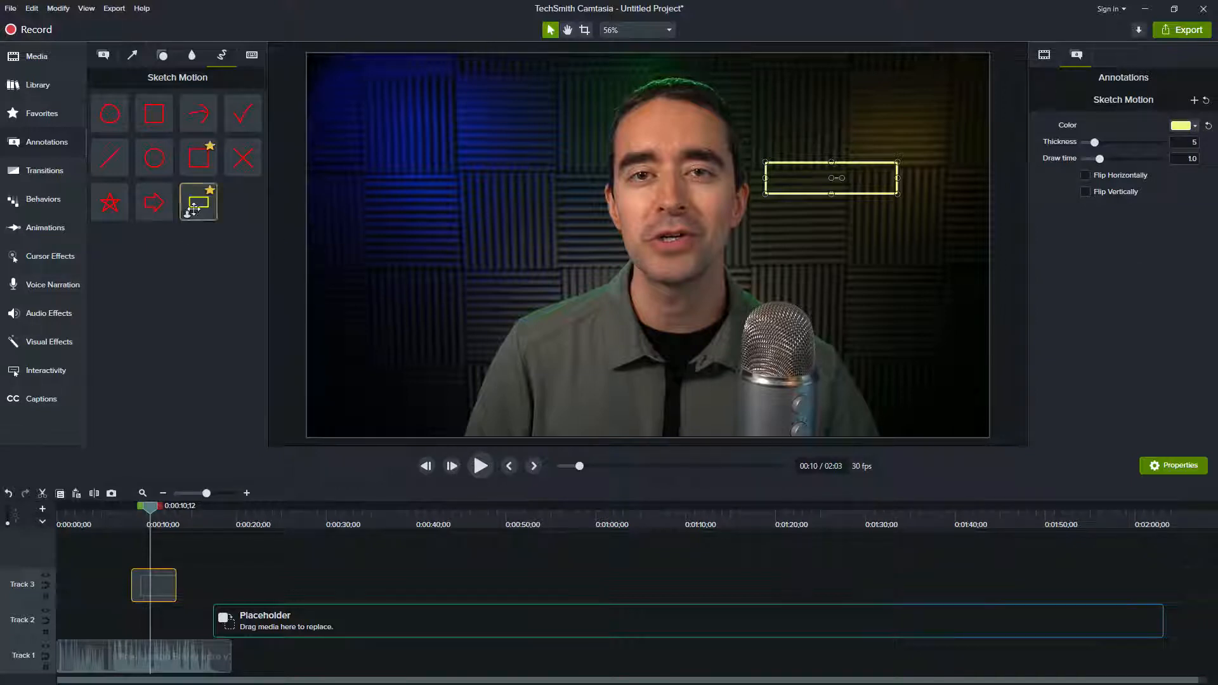
# Step: Change the sketch rectangle's color to light green (#7BF984) and save it as a custom Sketch Motion annotation
pyautogui.click(1194, 127)
pyautogui.click(1193, 234)
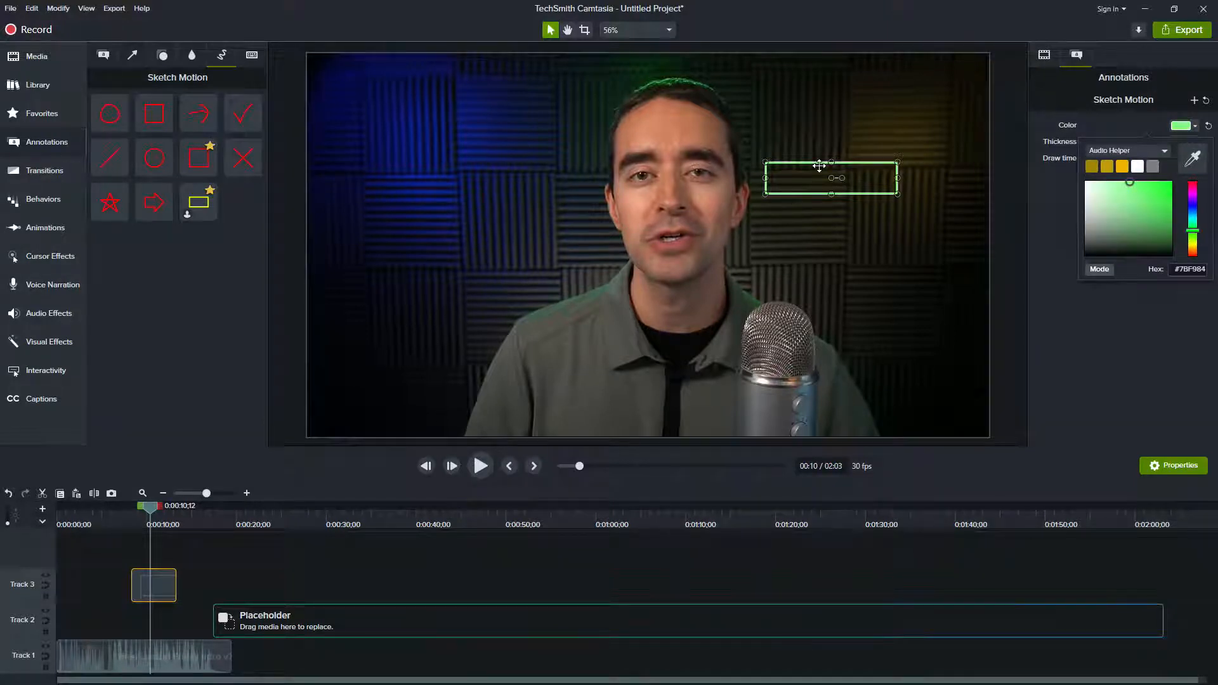
pyautogui.click(1194, 102)
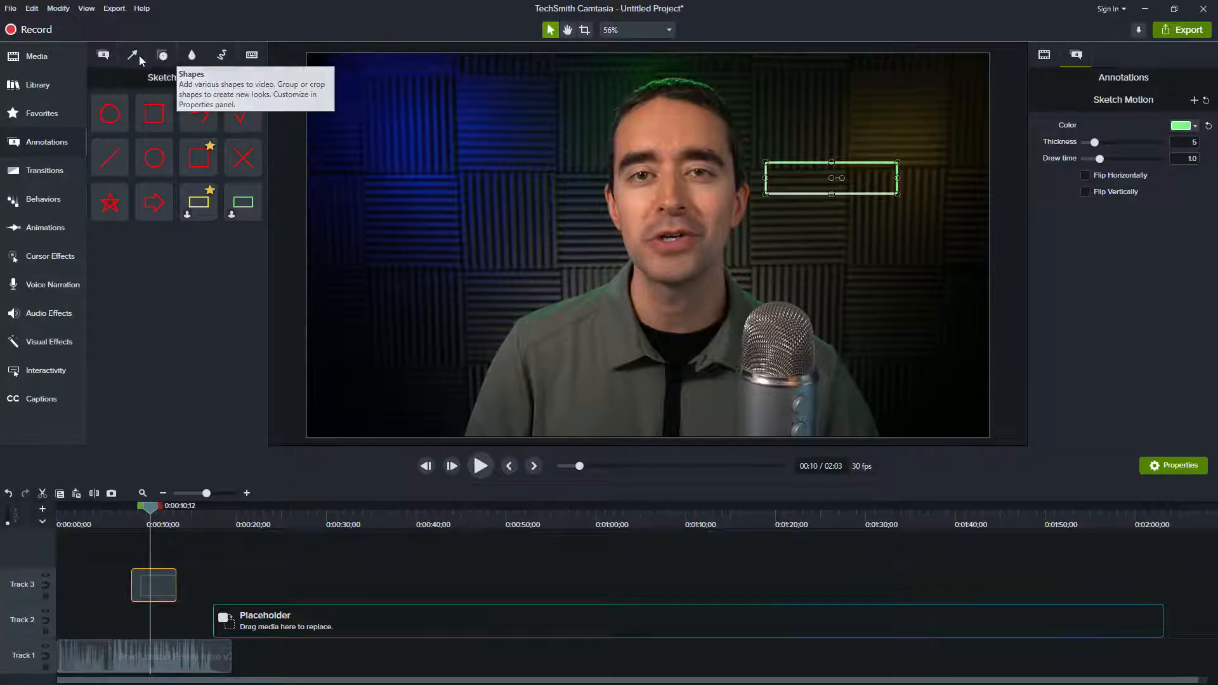
# Step: Add a plain ABC text callout to the canvas on the blue side of the video and set its font to Lato
pyautogui.click(104, 55)
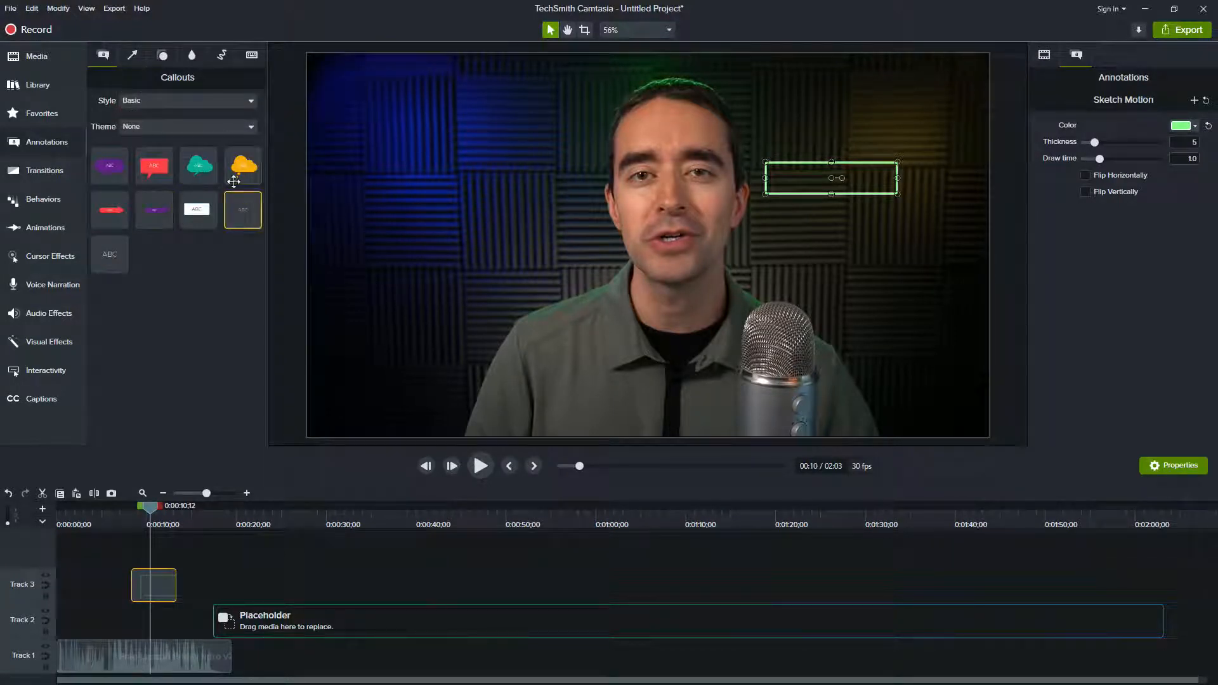
pyautogui.moveTo(109, 256); pyautogui.dragTo(486, 186)
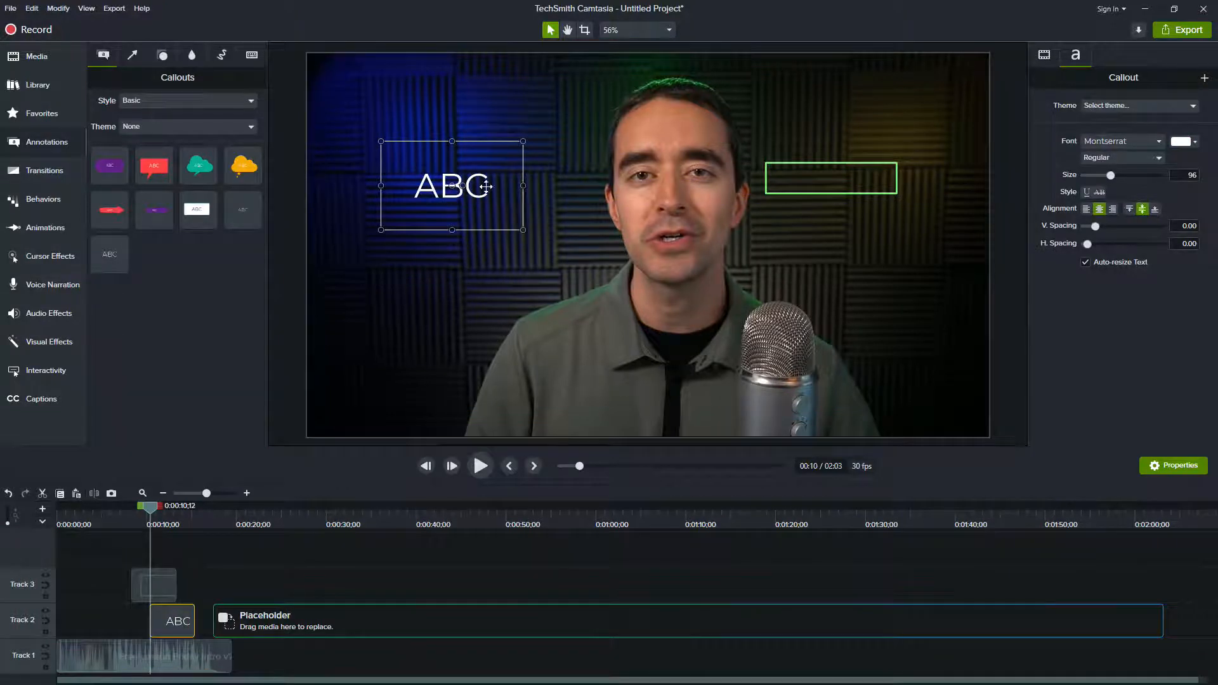
pyautogui.click(1158, 140)
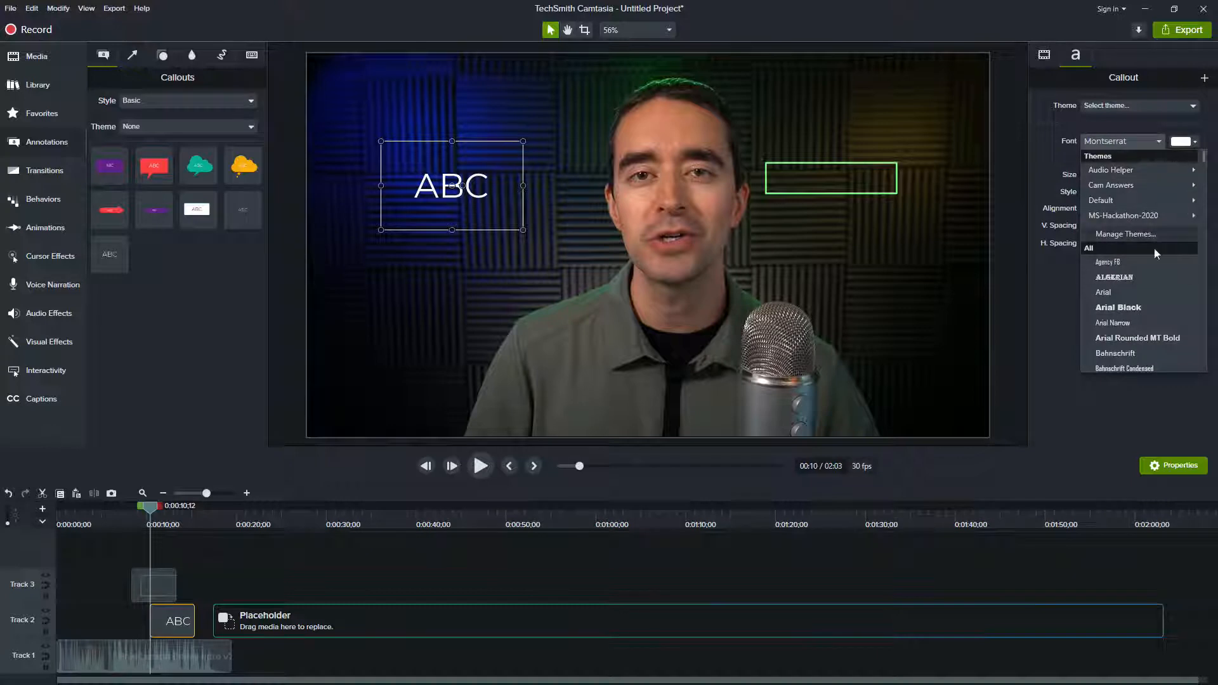
pyautogui.moveTo(1203, 168); pyautogui.dragTo(1203, 235)
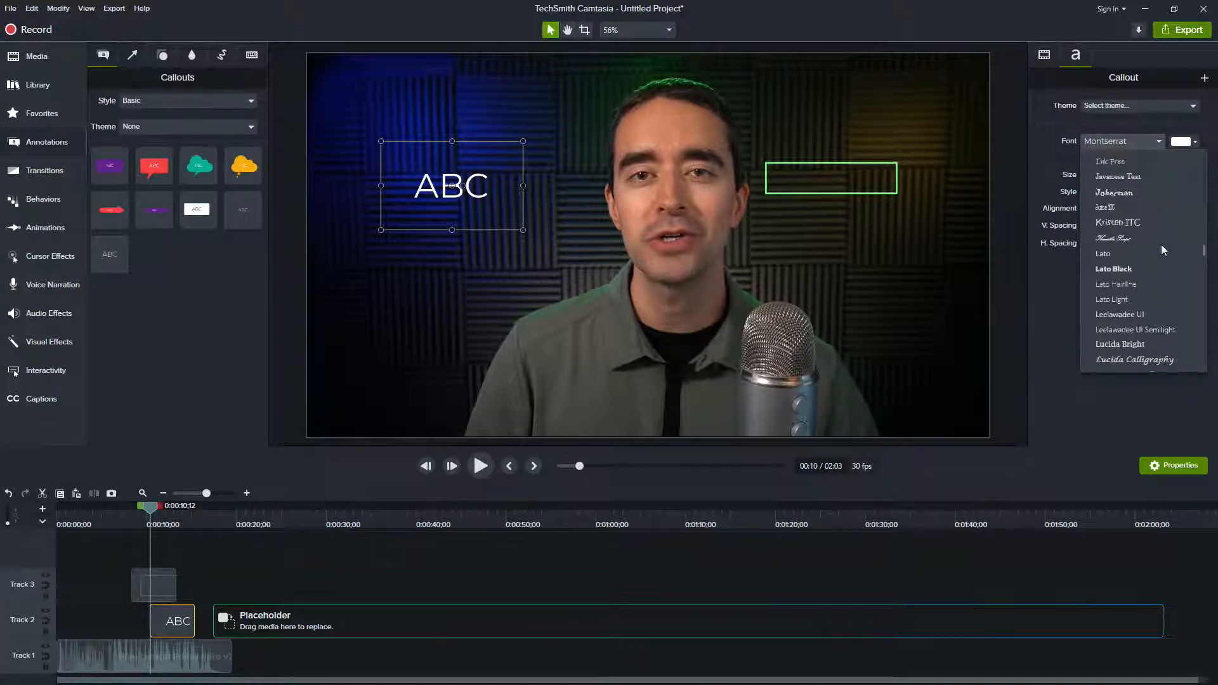
pyautogui.click(1107, 254)
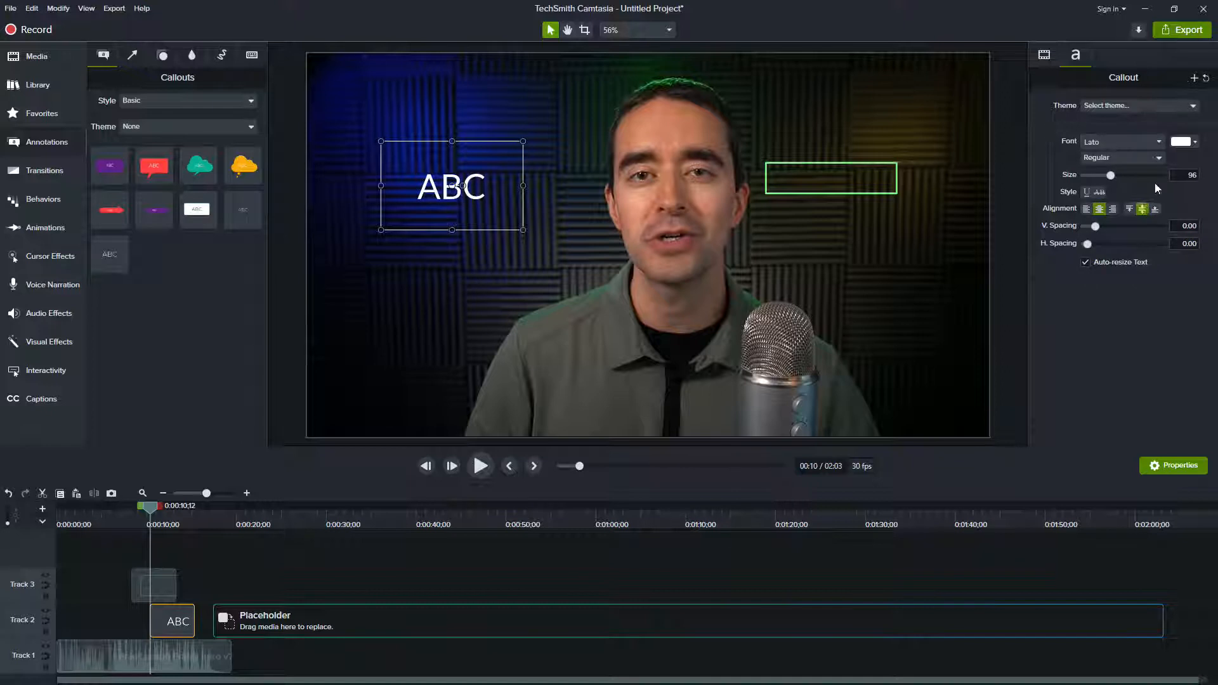
# Step: Set the text callout's size to 120 and save it as a custom callout
pyautogui.click(1194, 175)
pyautogui.write('120')
pyautogui.press('Return')
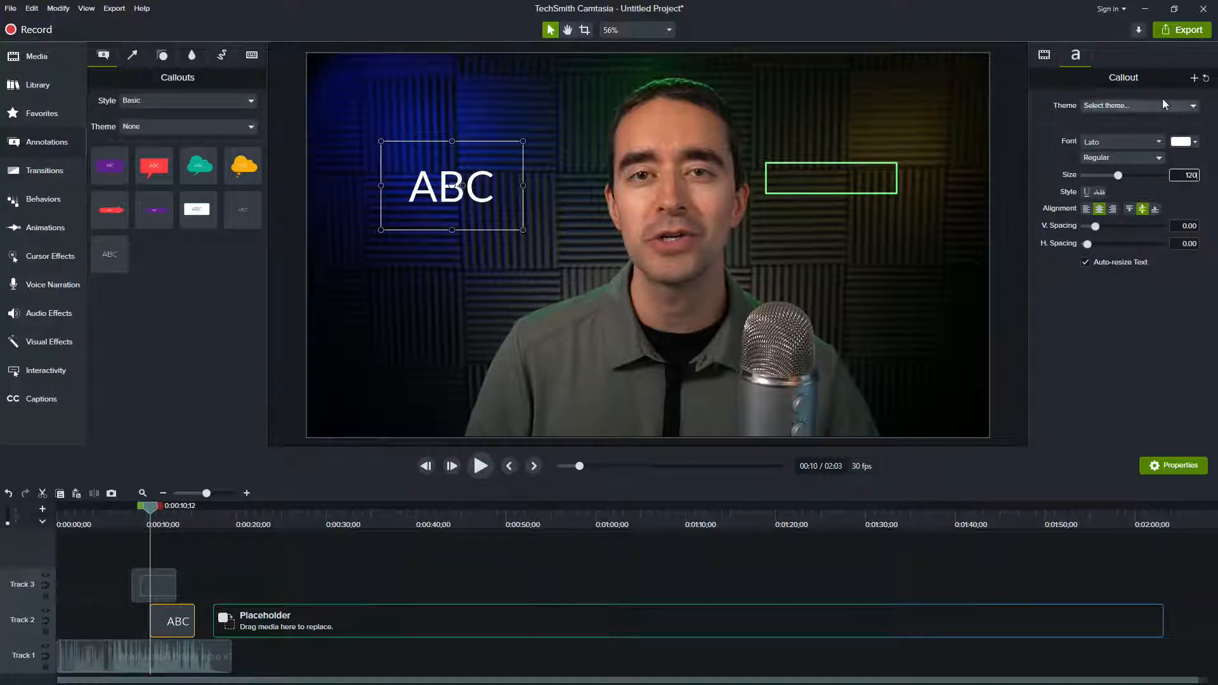
pyautogui.click(1194, 78)
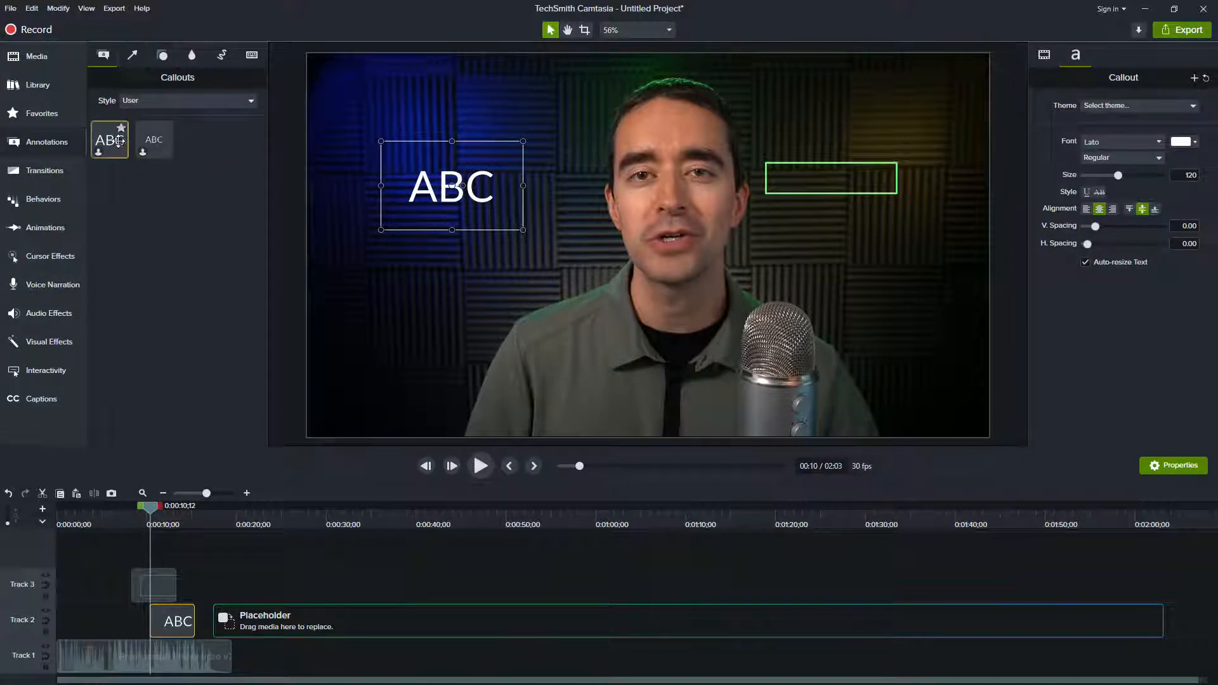
# Step: Place both User-style callouts on the canvas, the size 120 text below the existing ABC and the size 256 text centered above it
pyautogui.click(145, 100)
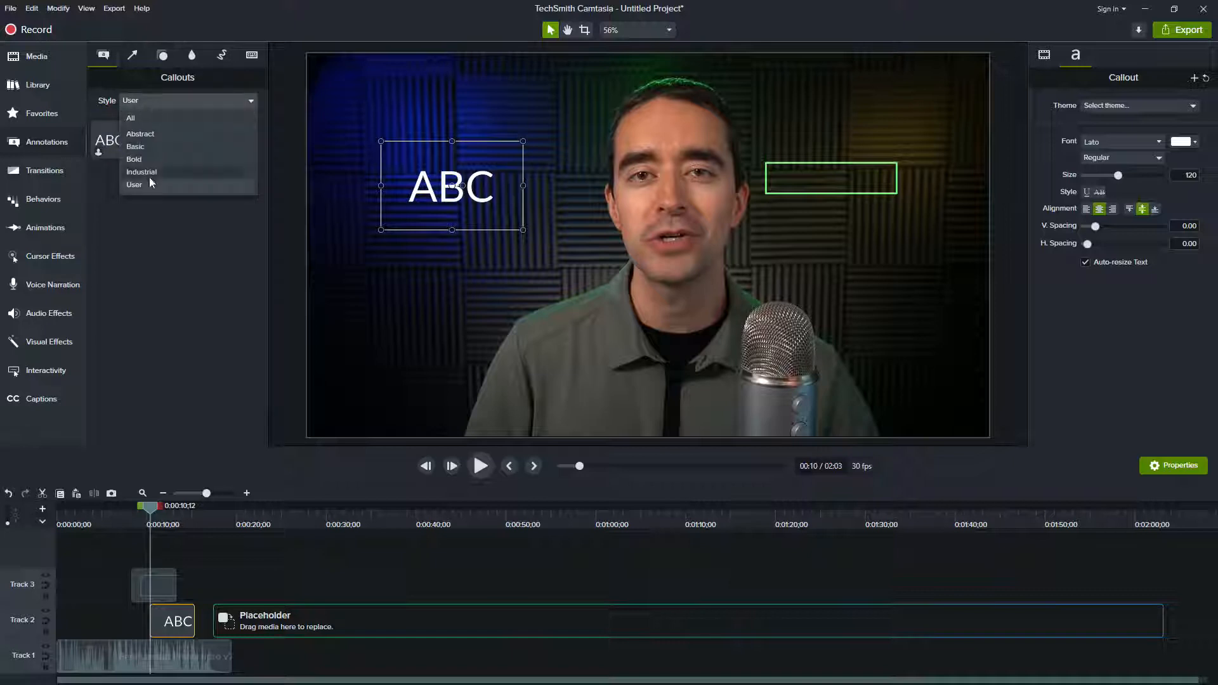
pyautogui.click(151, 101)
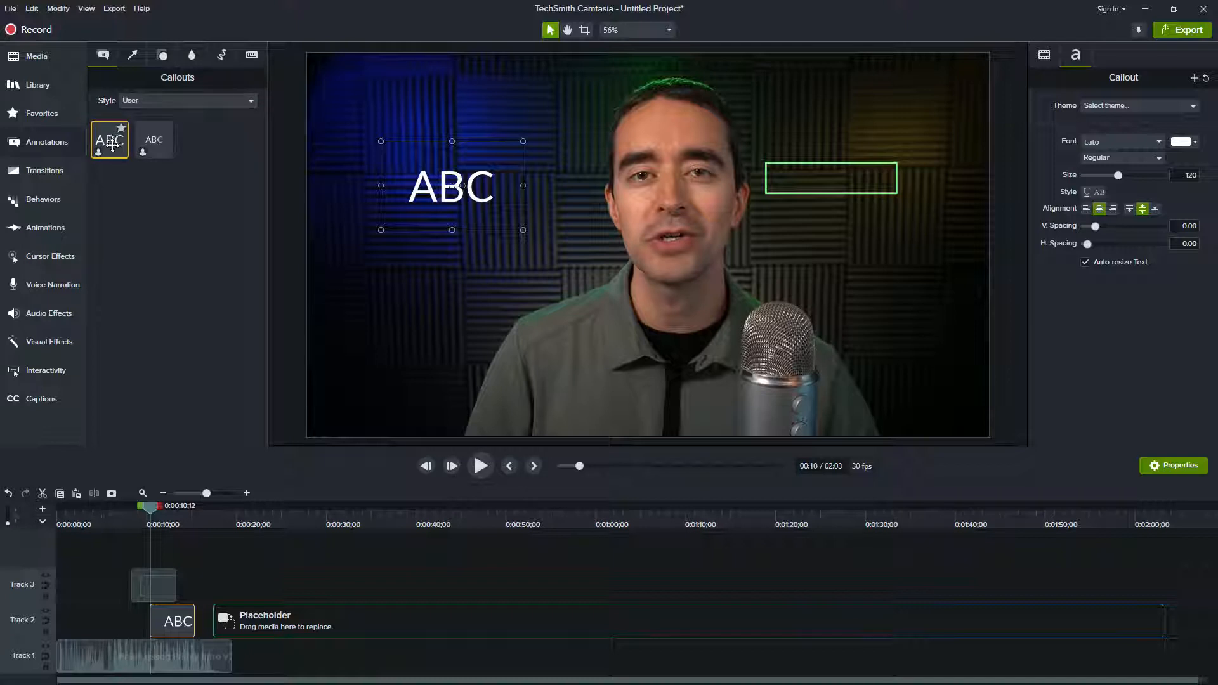
pyautogui.moveTo(153, 140); pyautogui.dragTo(453, 277)
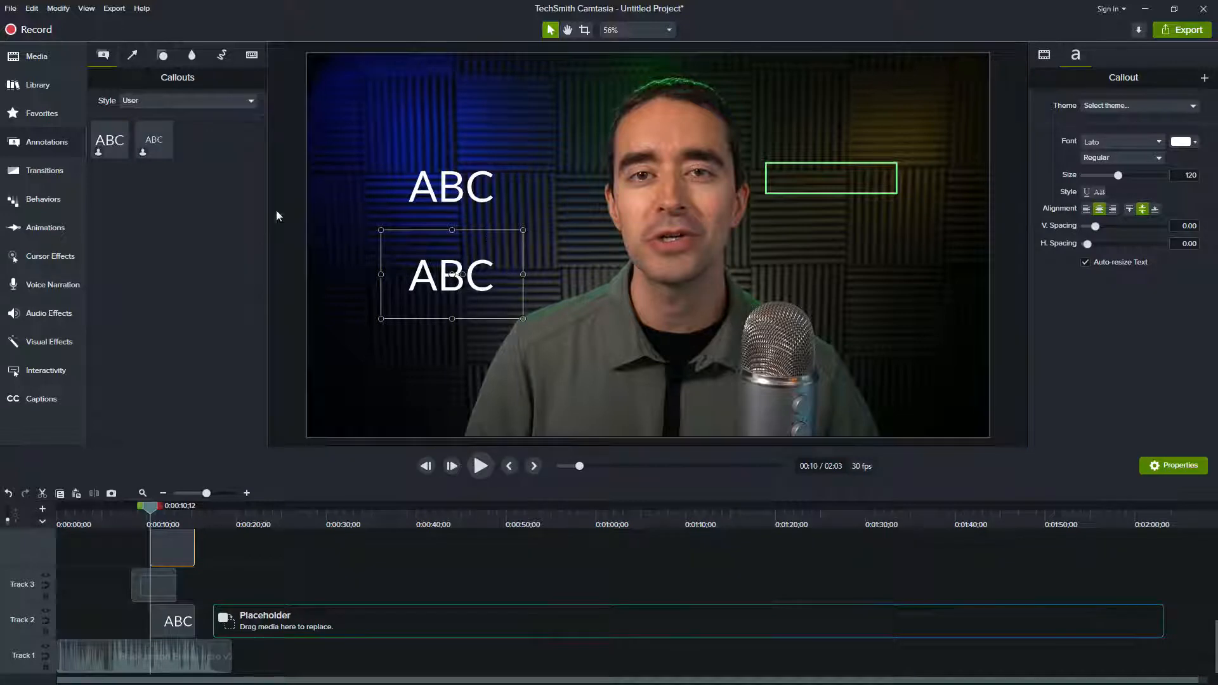
pyautogui.moveTo(109, 140); pyautogui.dragTo(460, 122)
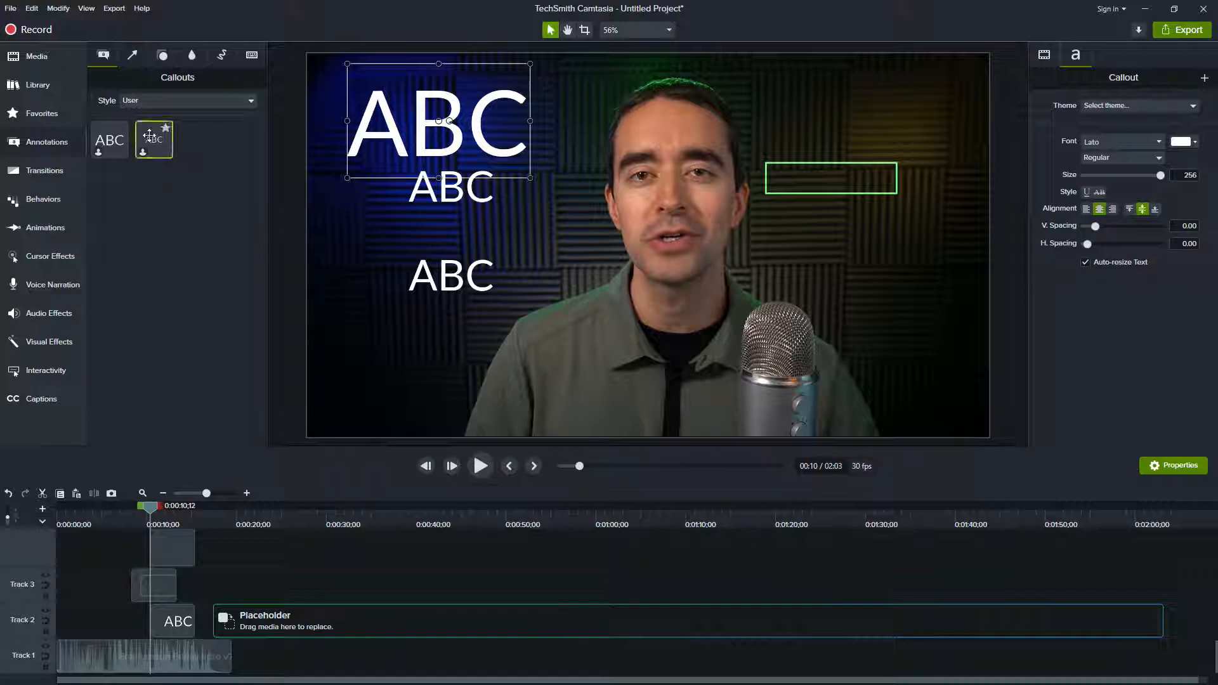
pyautogui.moveTo(429, 118); pyautogui.dragTo(443, 118)
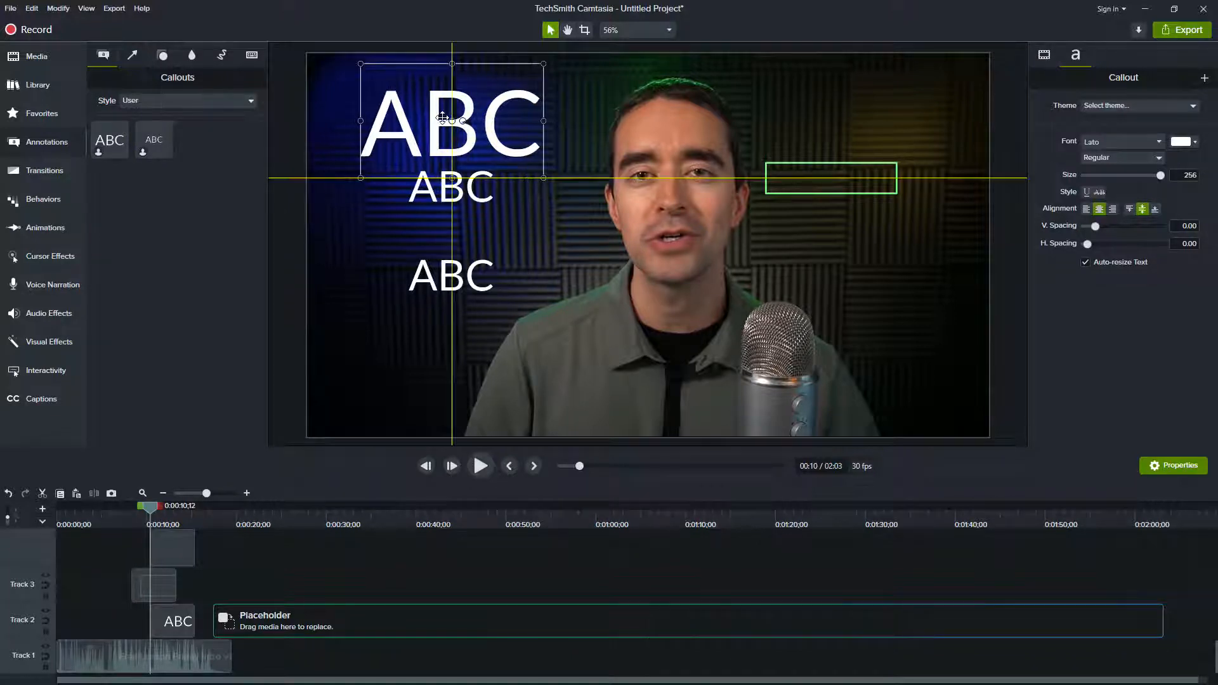
pyautogui.moveTo(442, 118); pyautogui.dragTo(442, 118)
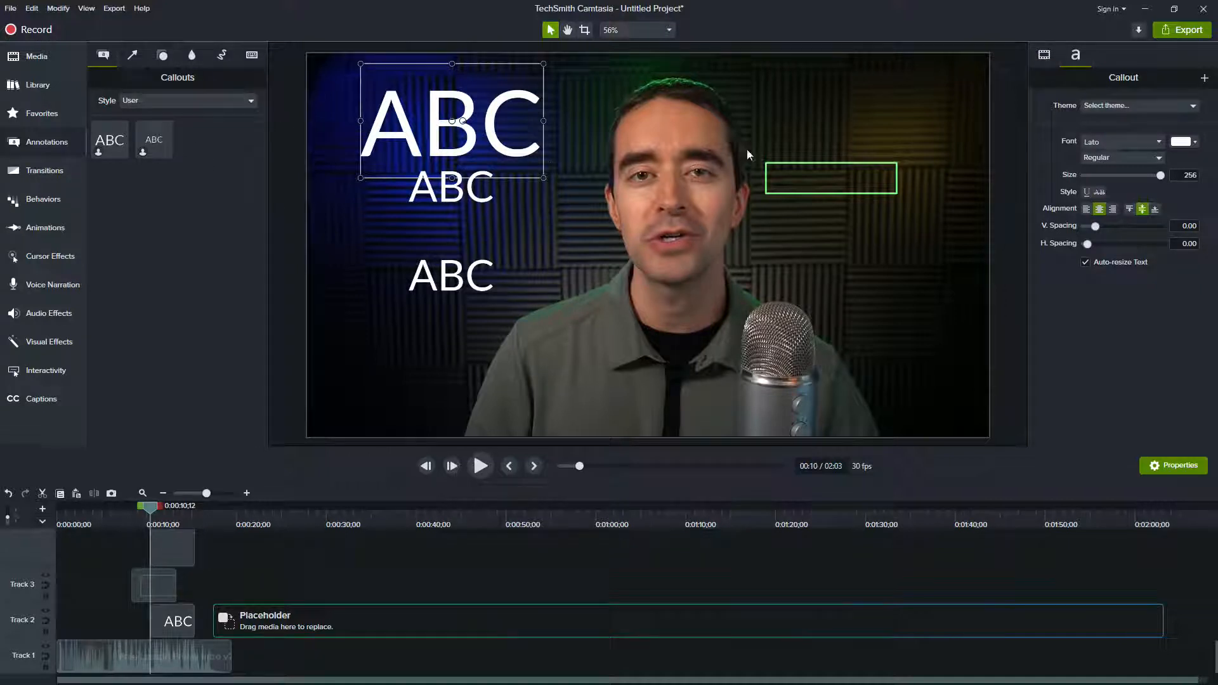
# Step: Delete the custom green rectangle from the Sketch Motion annotations
pyautogui.click(221, 56)
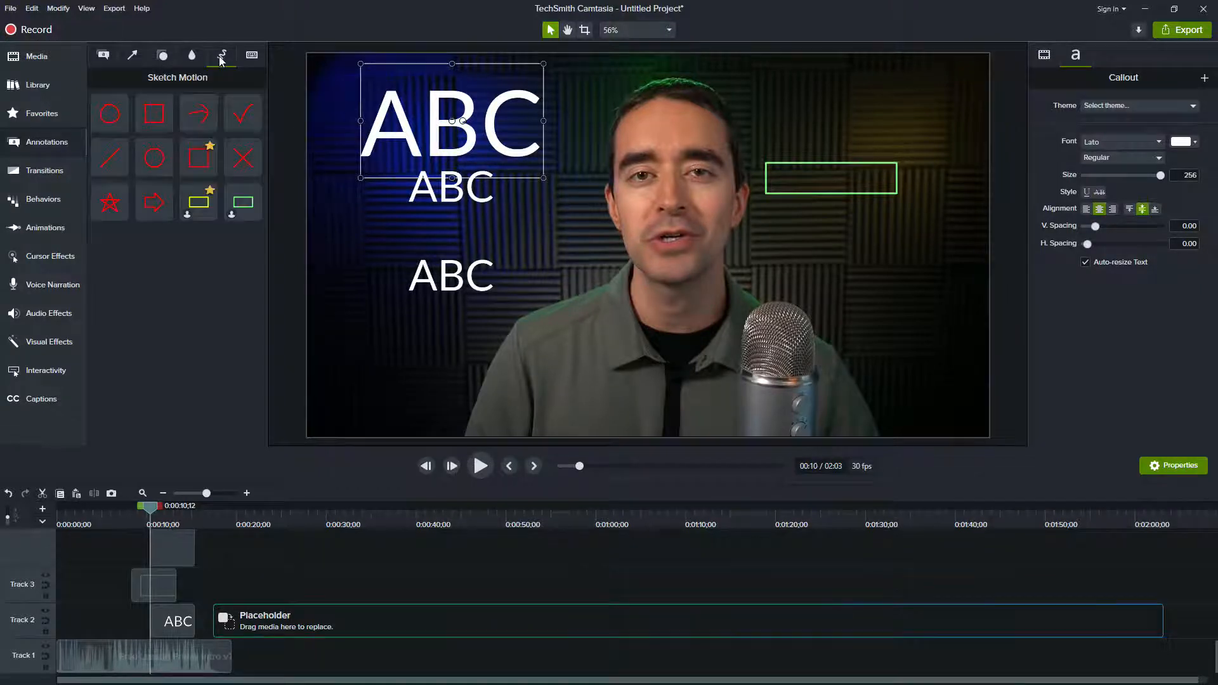
pyautogui.rightClick(244, 204)
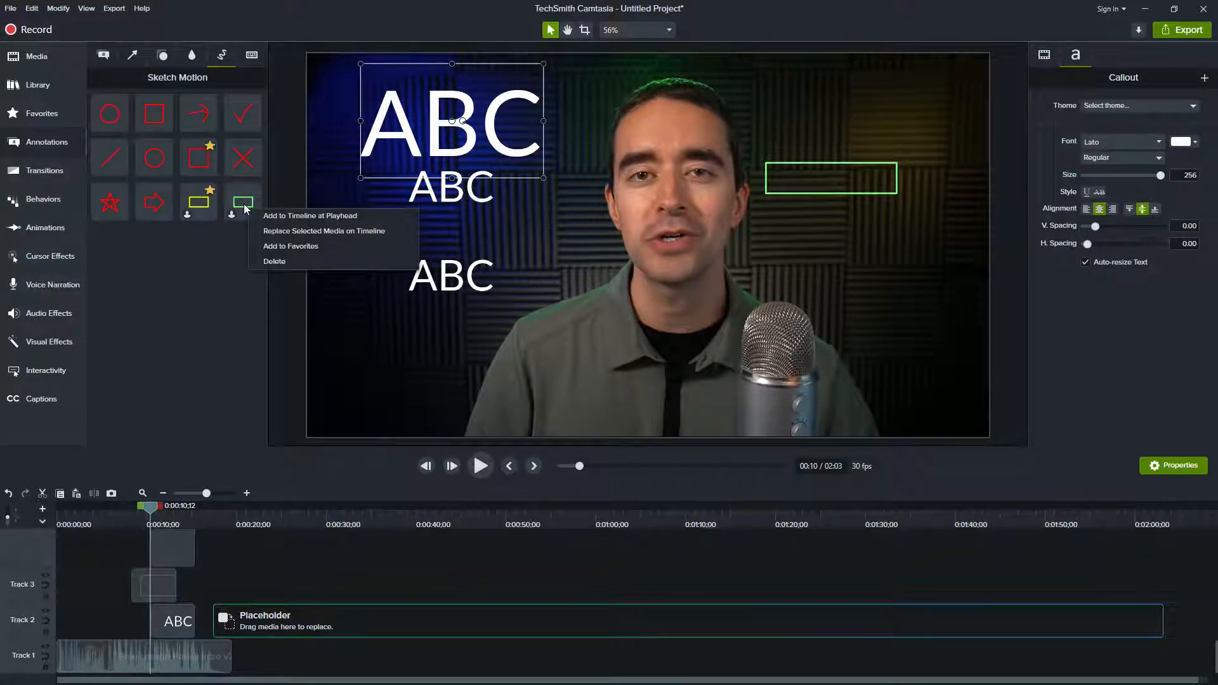
pyautogui.click(274, 261)
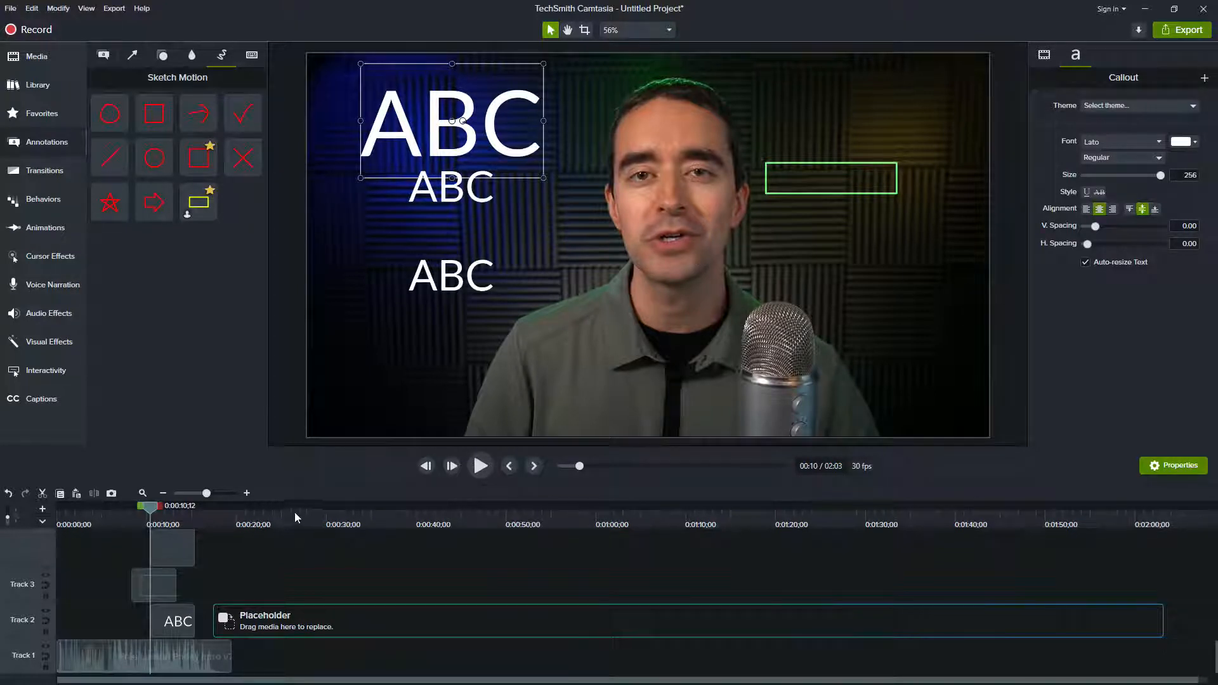
# Step: Save the green rectangle on Track 3 as a custom Sketch Motion annotation, then delete that custom annotation
pyautogui.click(157, 586)
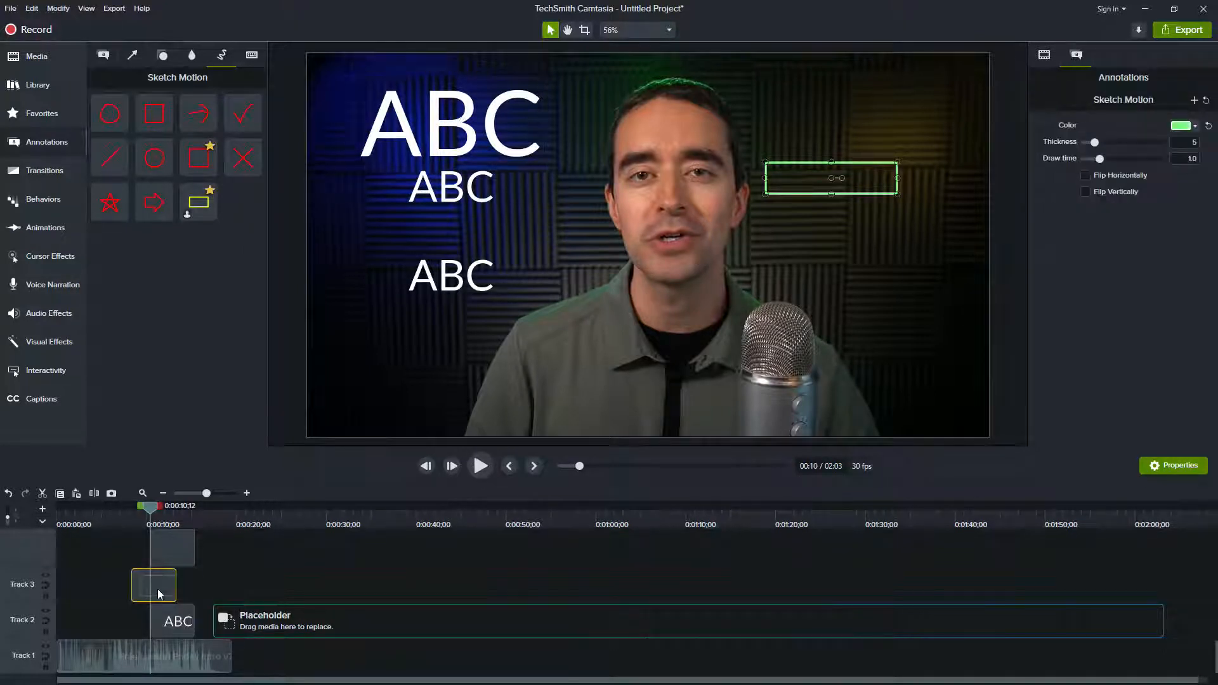
pyautogui.click(1195, 105)
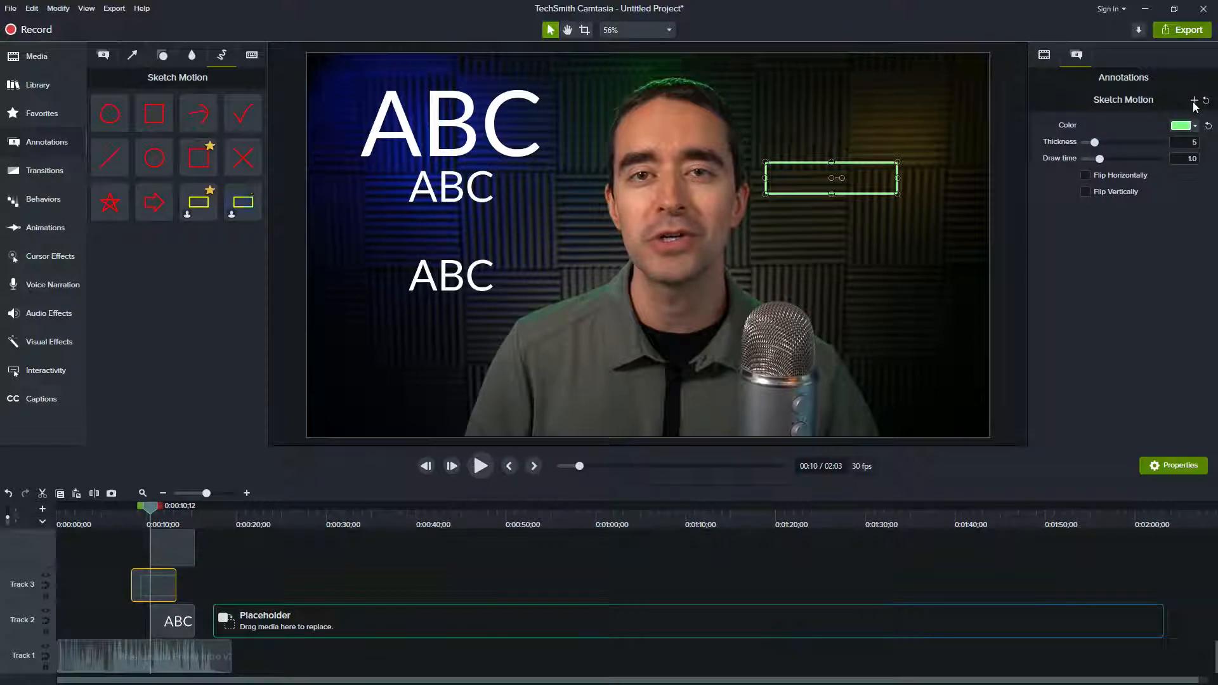
pyautogui.rightClick(244, 205)
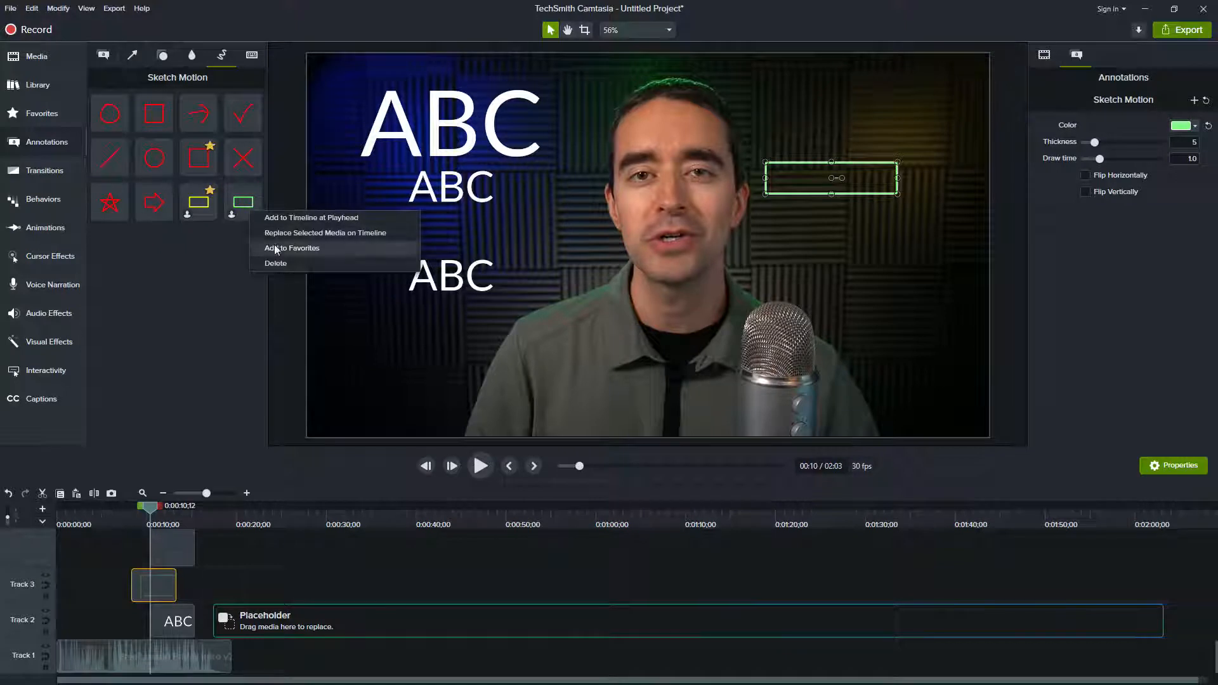
pyautogui.click(283, 265)
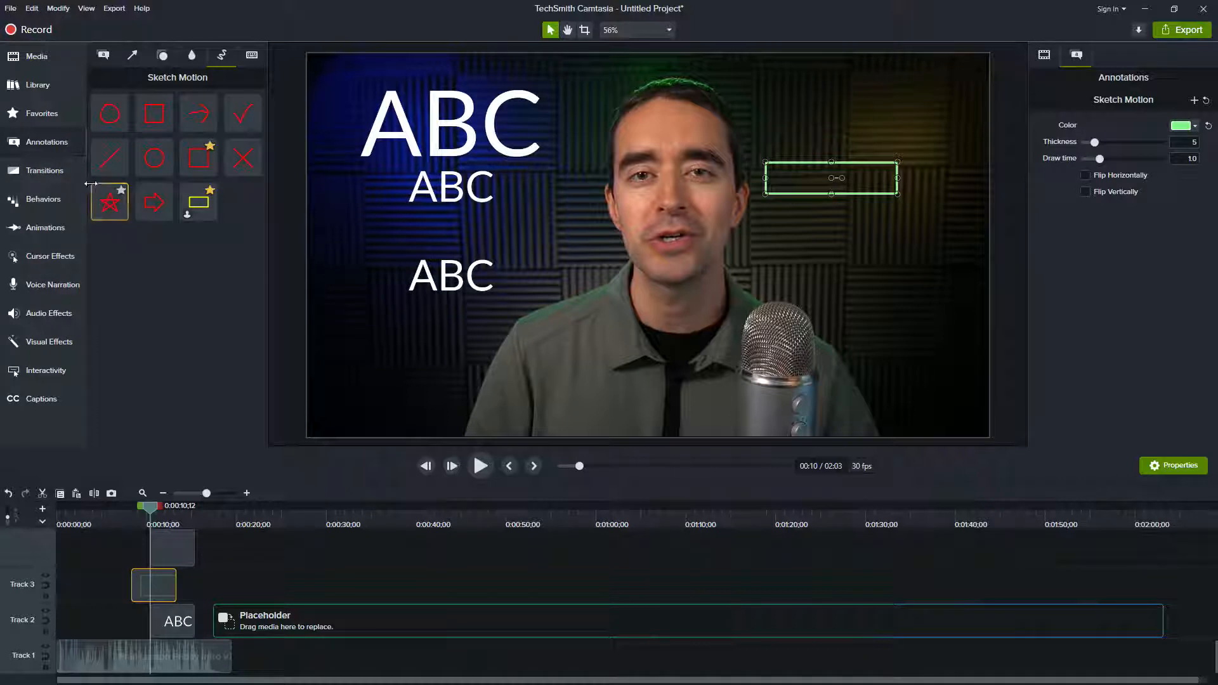
# Step: Apply the Fade behavior to the ABC callout on Track 2 and set its In style to Bounce In
pyautogui.click(49, 120)
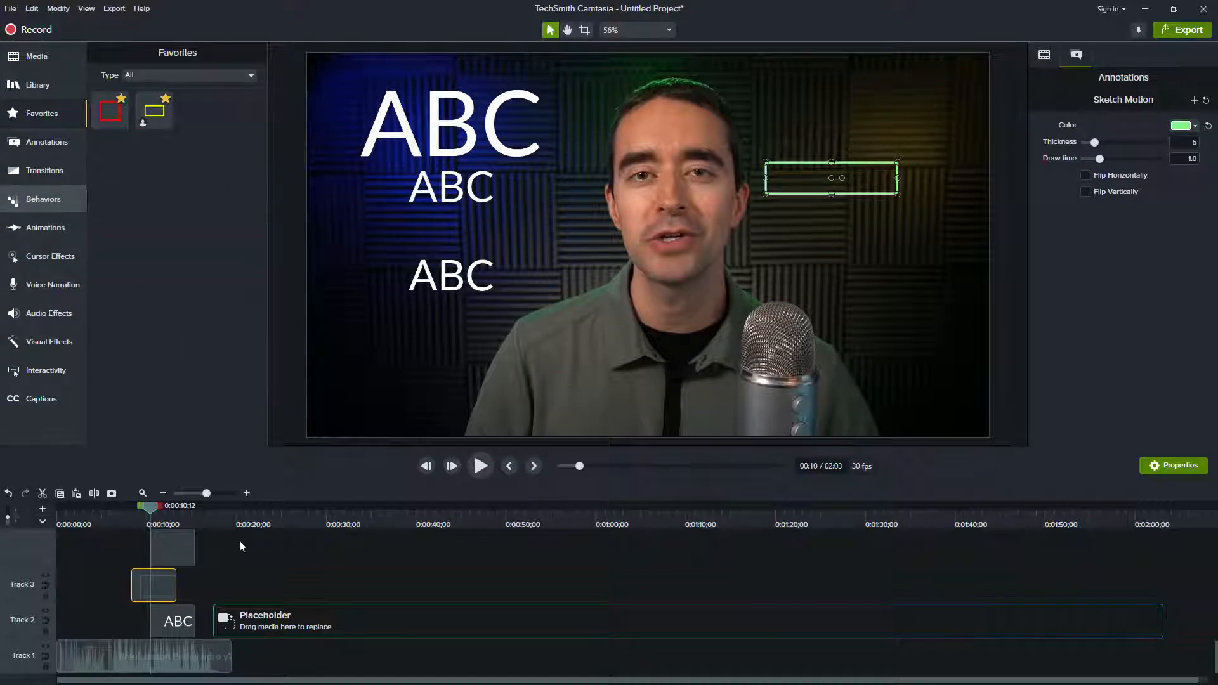
pyautogui.click(50, 201)
pyautogui.moveTo(138, 153); pyautogui.dragTo(177, 631)
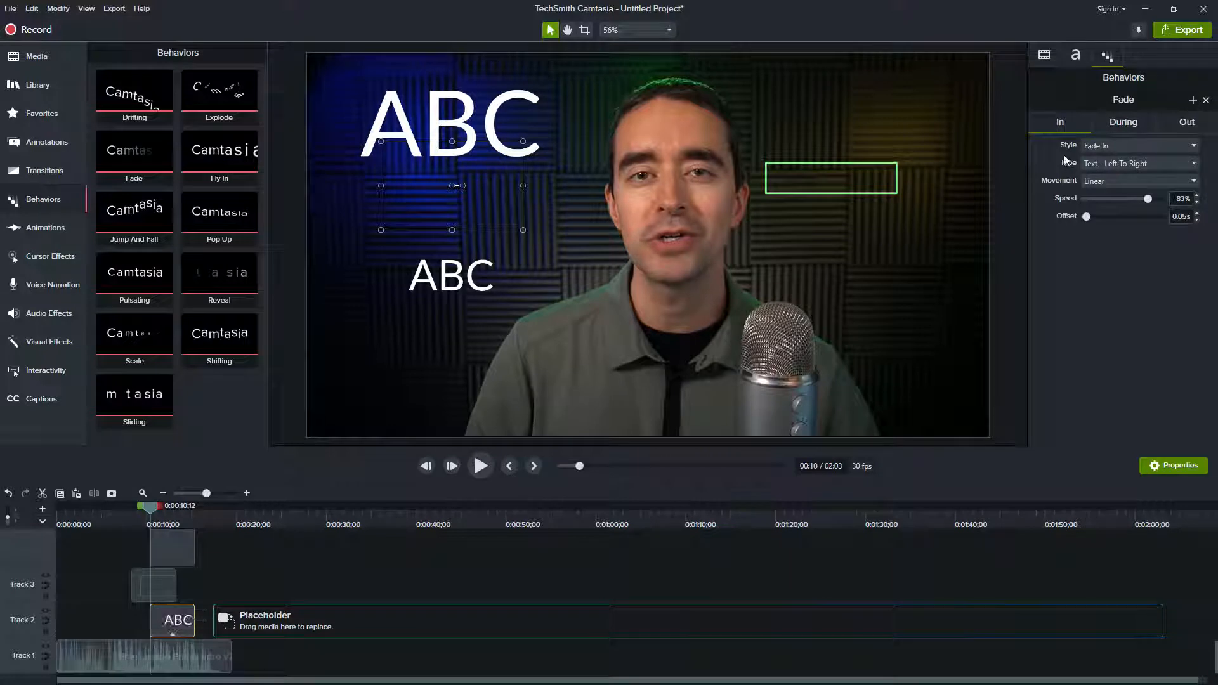
pyautogui.click(1124, 149)
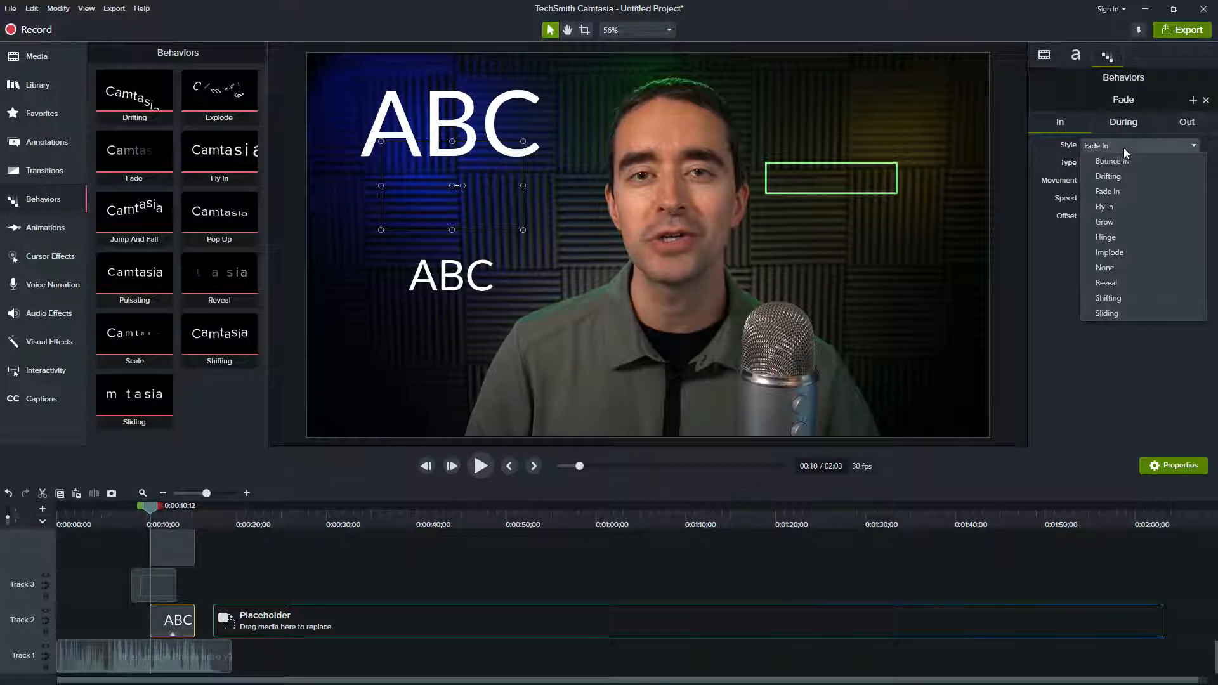
pyautogui.click(1124, 162)
# Step: Set the behavior's Out style to Fly Out and its During style to Pop Up
pyautogui.click(1187, 122)
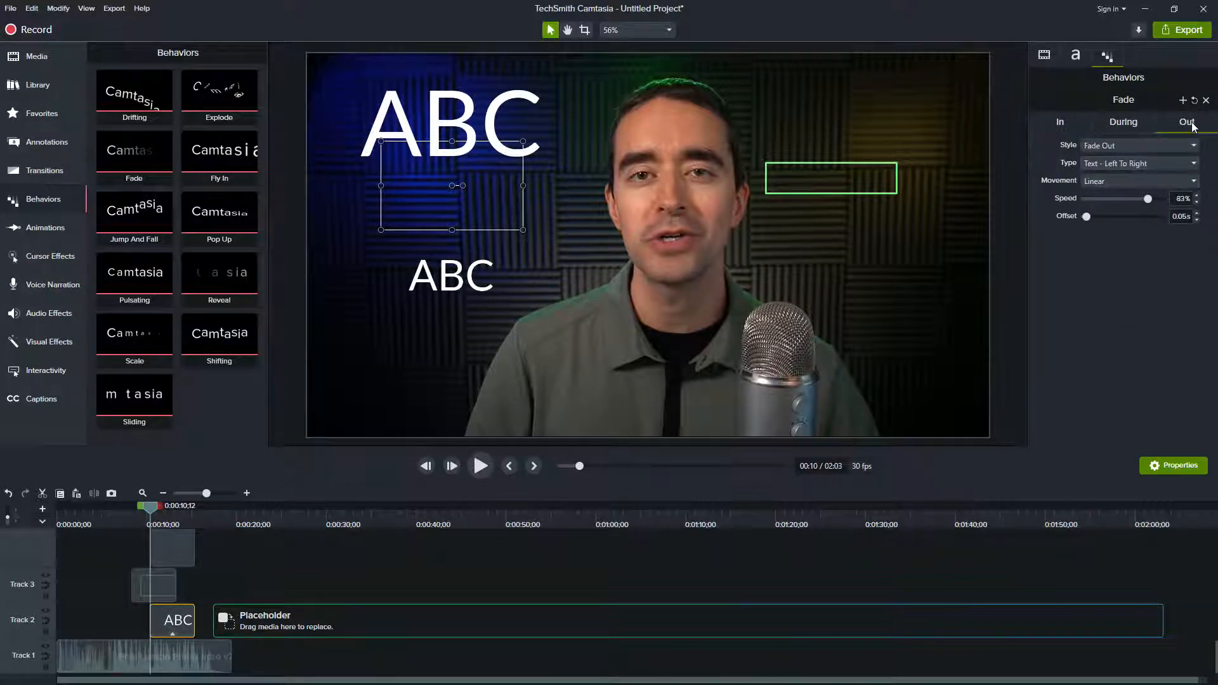
pyautogui.click(1116, 146)
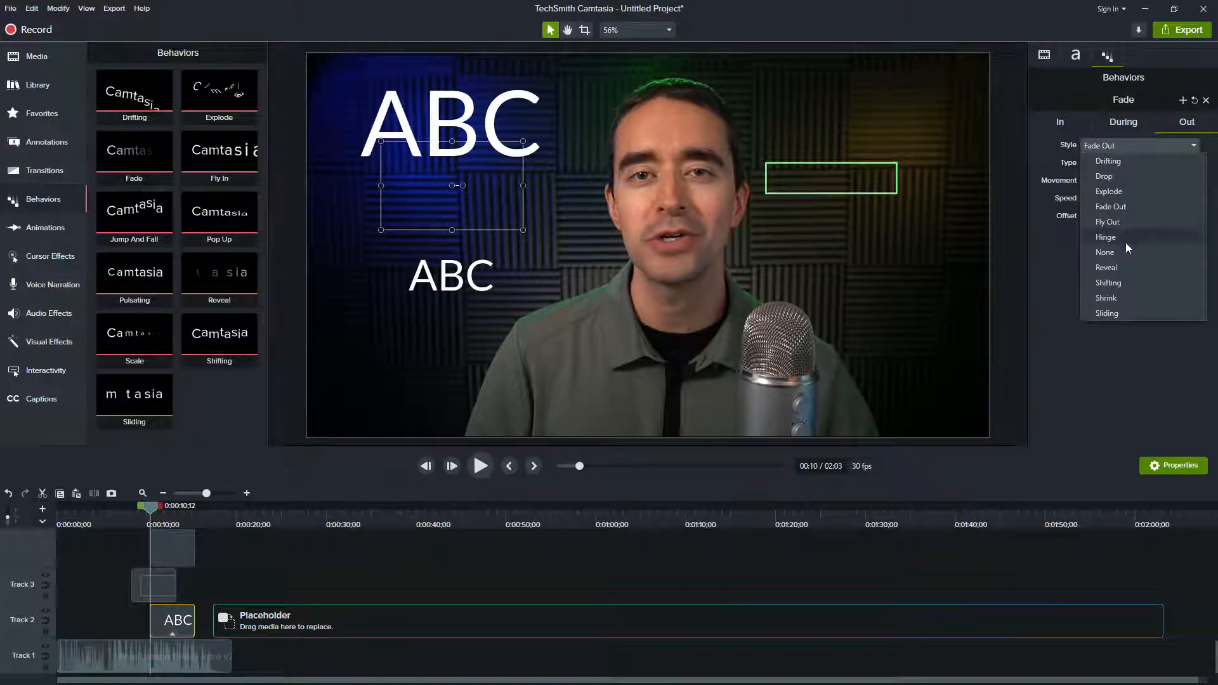
pyautogui.click(1110, 223)
pyautogui.click(1123, 121)
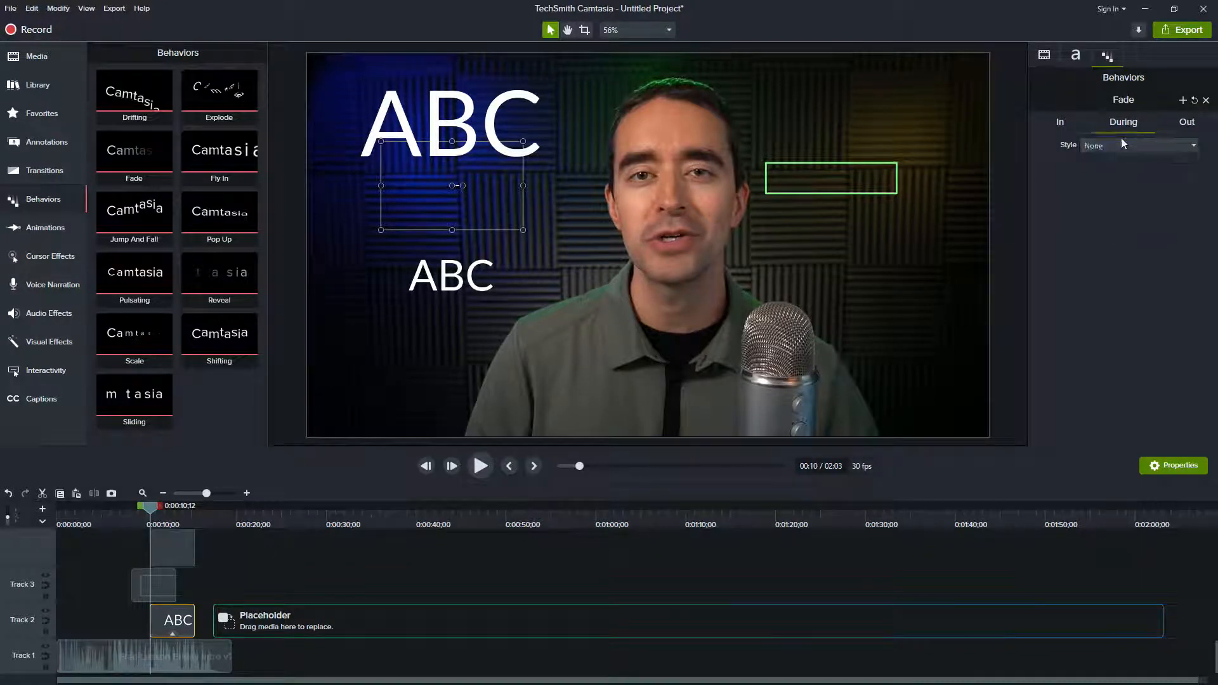
pyautogui.click(1121, 146)
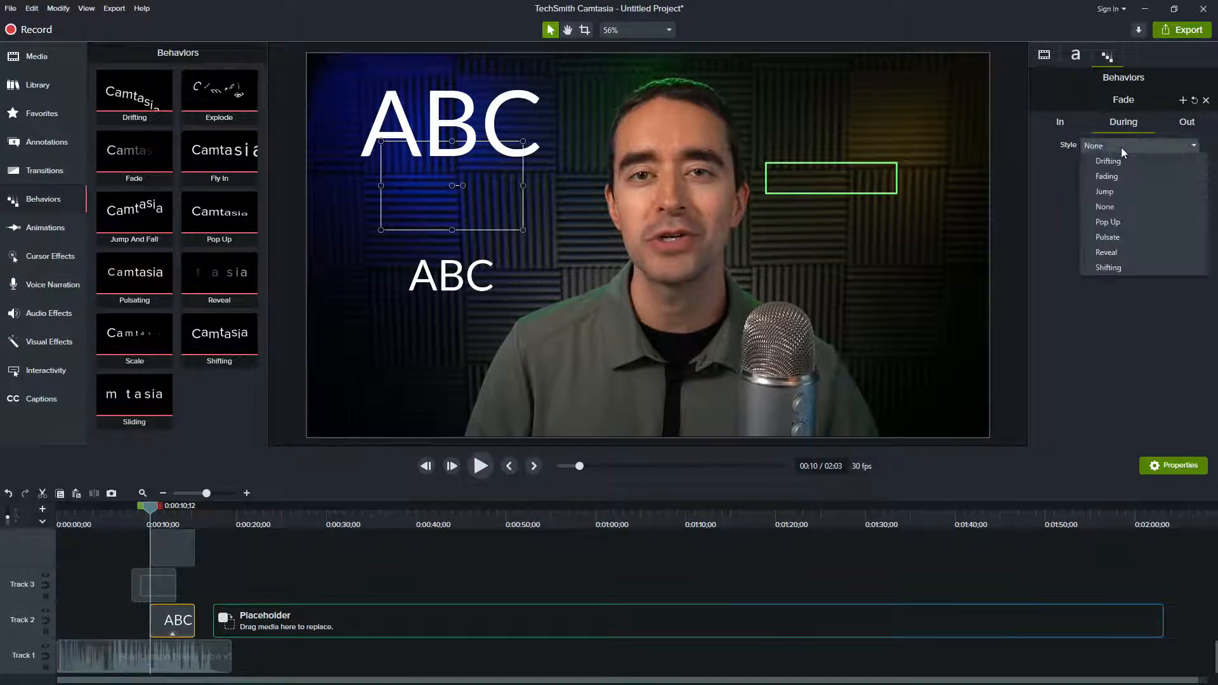
pyautogui.click(1120, 221)
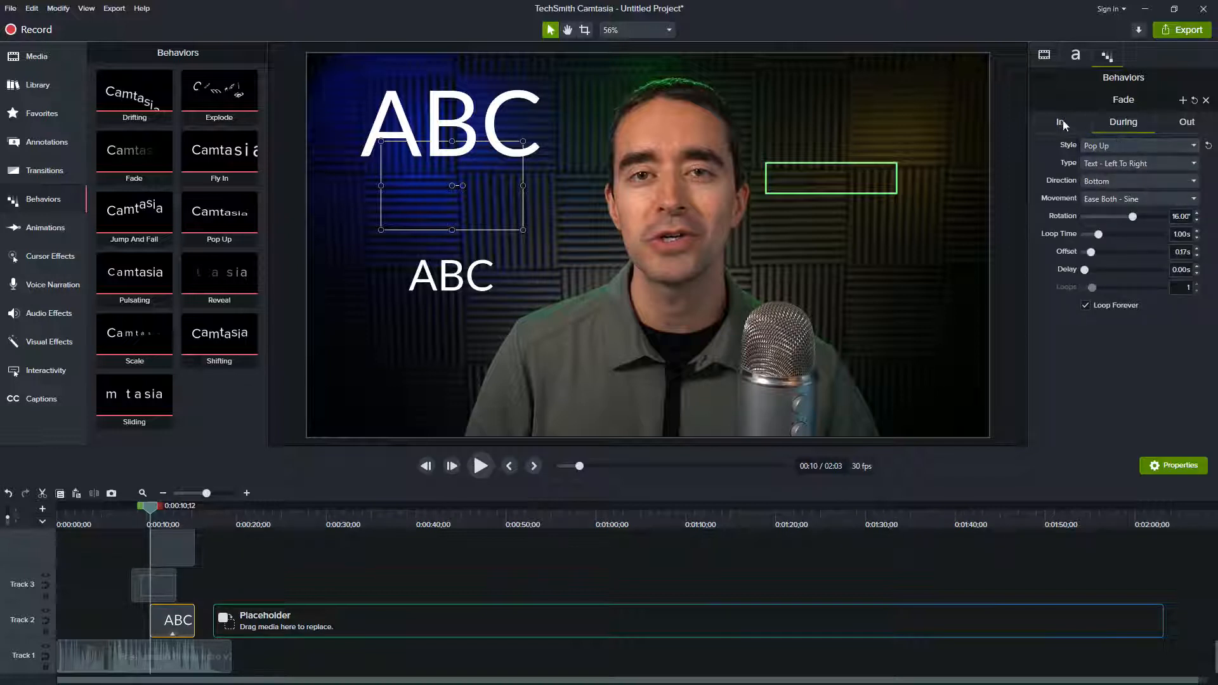
# Step: Save the customized behavior as a preset named Demo and add it to the favorites
pyautogui.click(1184, 102)
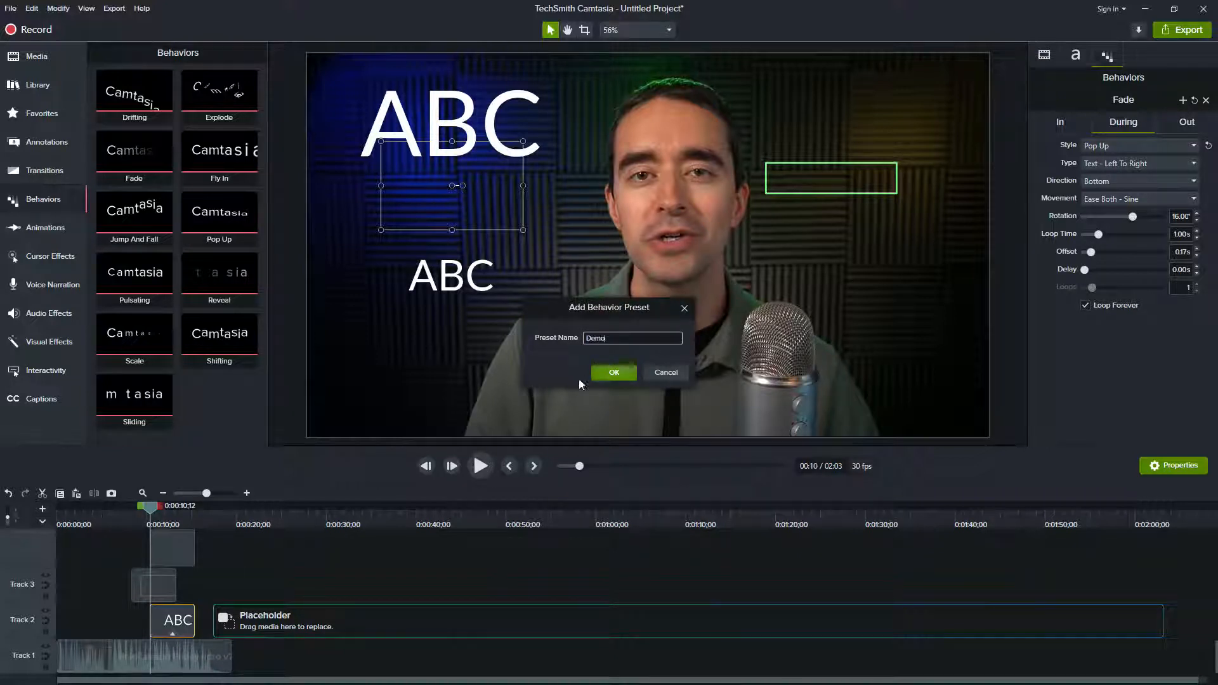
pyautogui.click(615, 378)
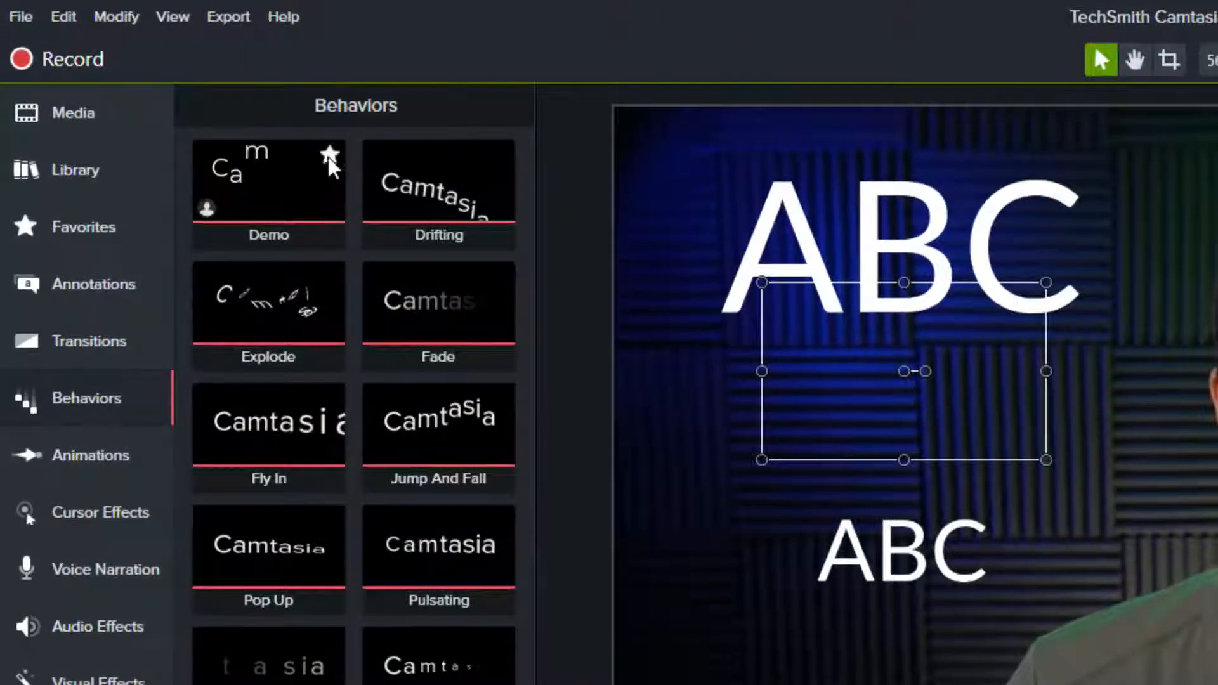
pyautogui.click(329, 155)
pyautogui.click(134, 236)
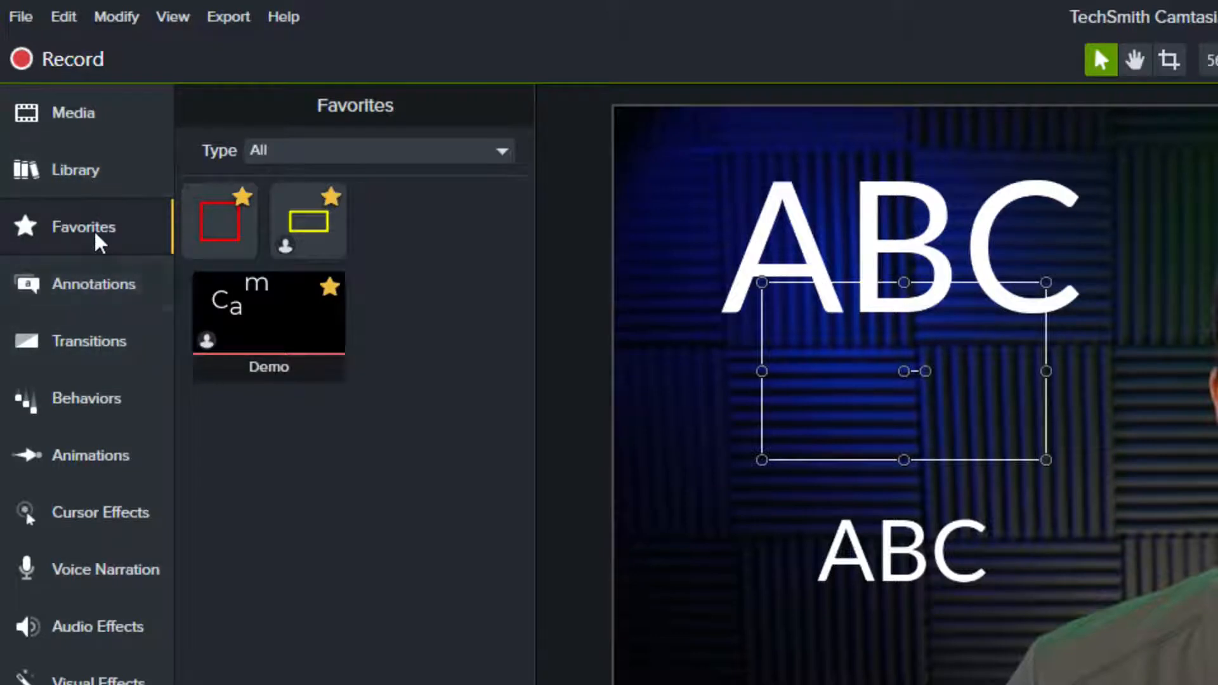
# Step: Add the smaller custom ABC callout from the User style to the favorites and show the favorites list
pyautogui.click(101, 293)
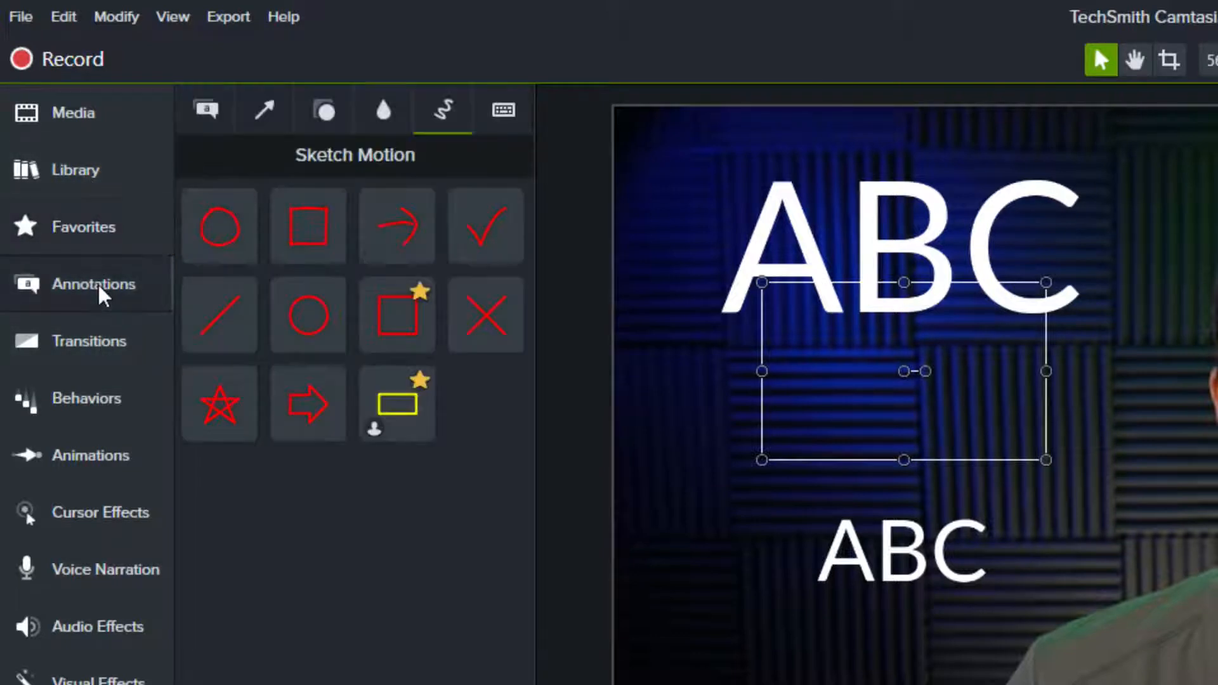
pyautogui.click(205, 115)
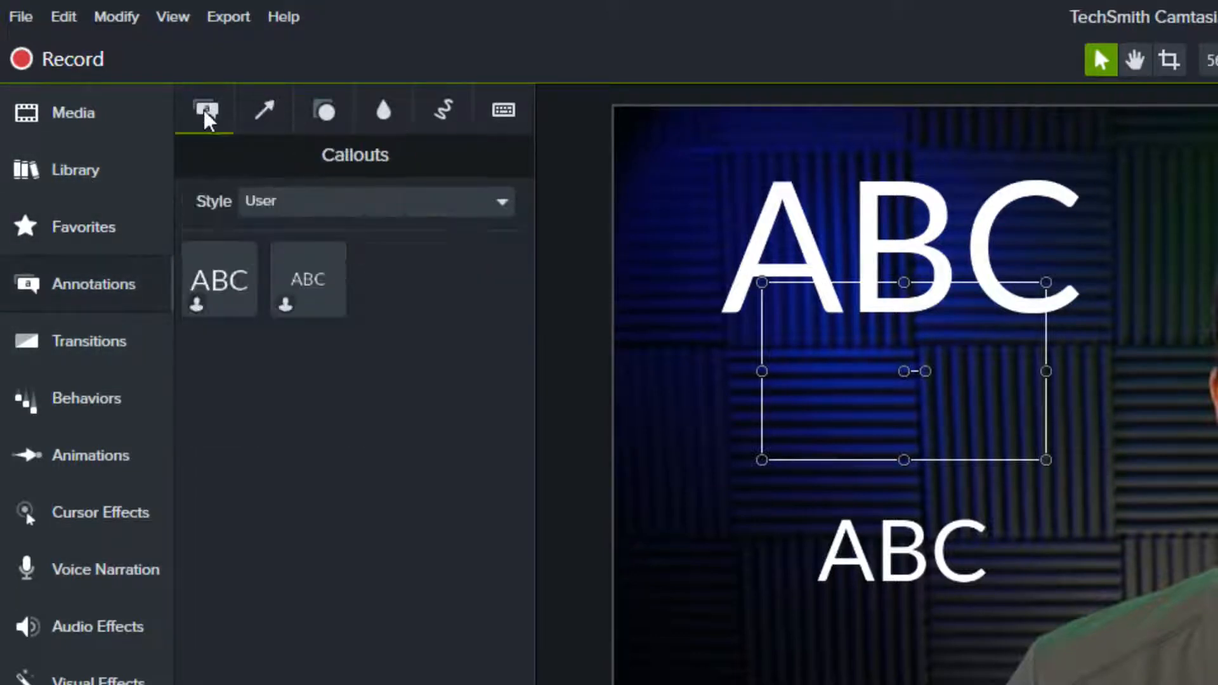
pyautogui.click(332, 257)
pyautogui.click(63, 226)
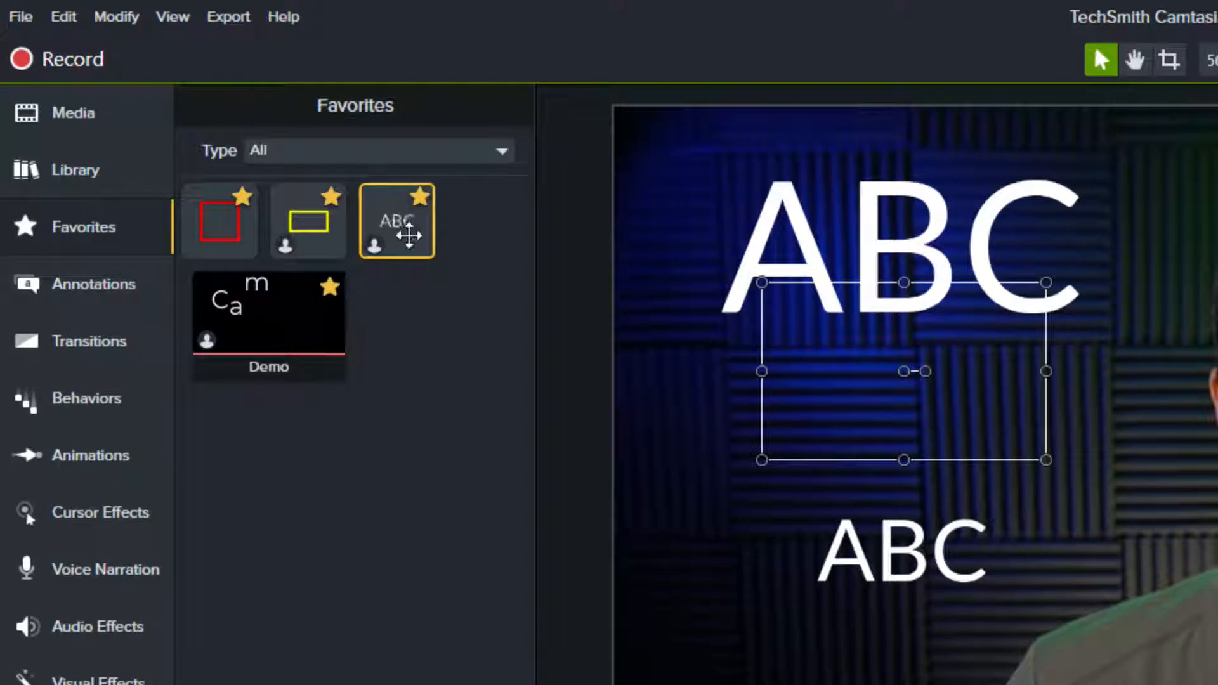